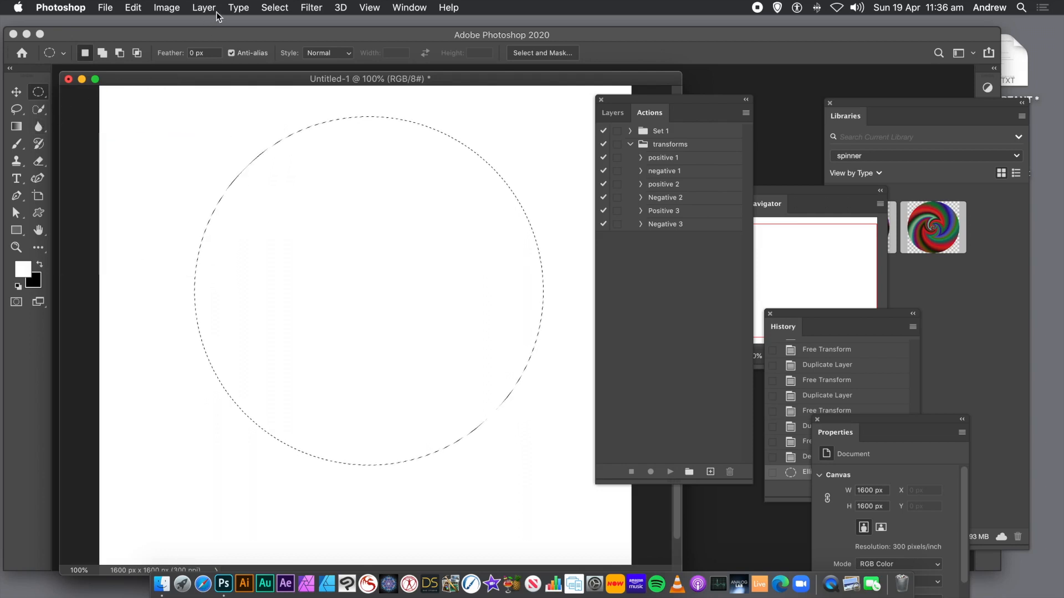
- Create a new empty layer named Layer 1
{"action": "left_click", "coordinate": [200, 7]}
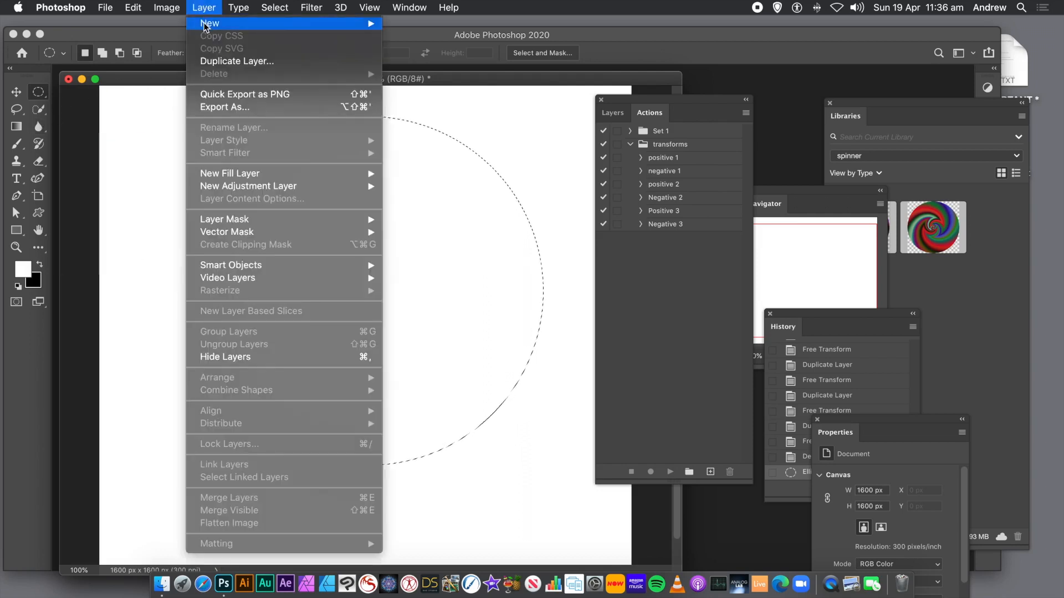
{"action": "mouse_move", "coordinate": [207, 23]}
{"action": "left_click", "coordinate": [410, 27]}
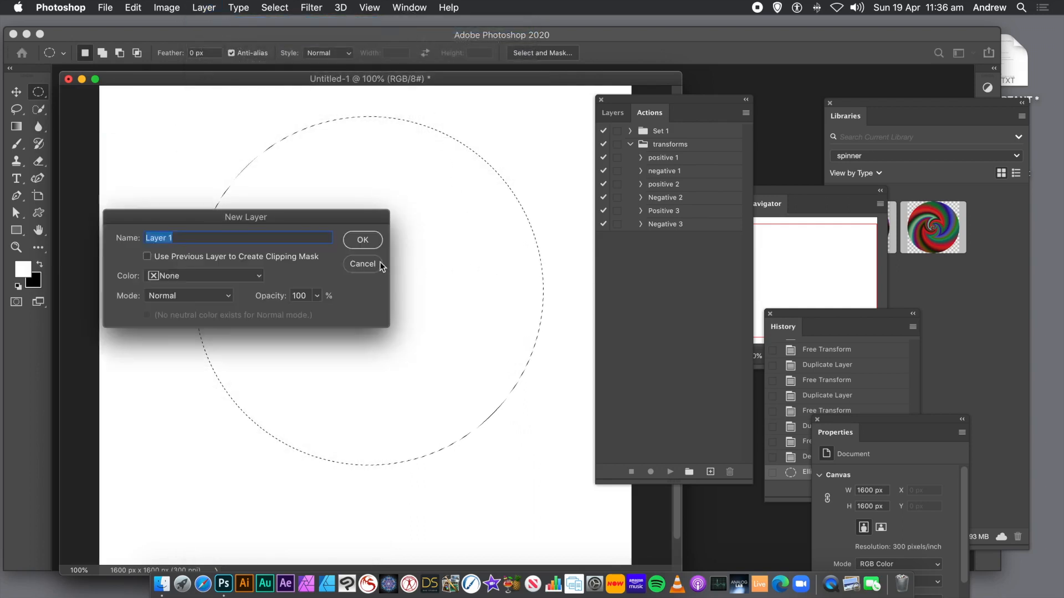
{"action": "left_click", "coordinate": [361, 239]}
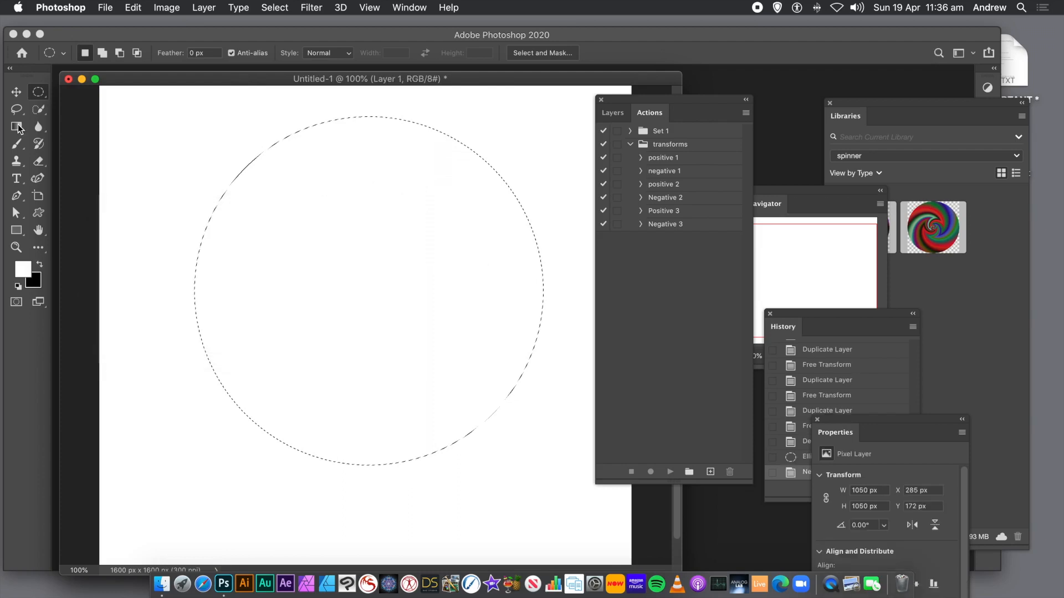
- Select the Gradient tool, switch it to Angle gradient, and open the gradient editor
{"action": "left_click", "coordinate": [17, 127]}
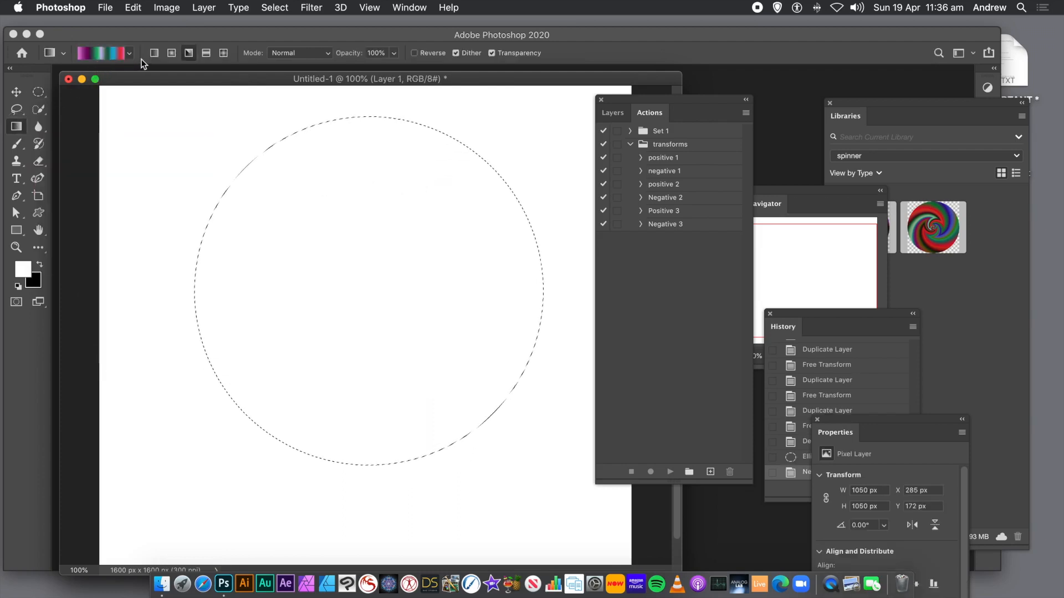
{"action": "left_click", "coordinate": [189, 53]}
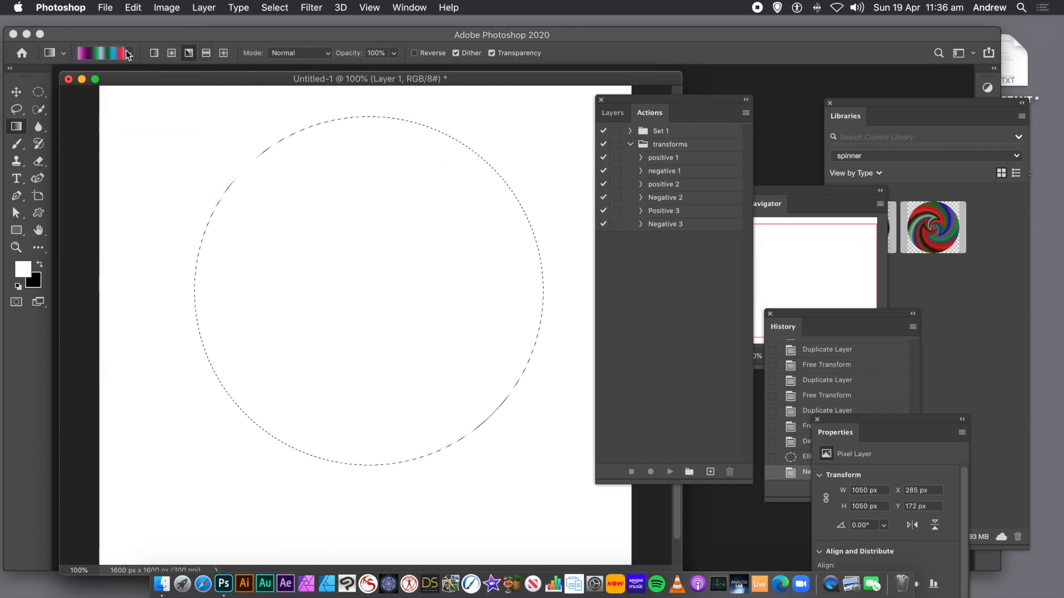
{"action": "left_click", "coordinate": [95, 54]}
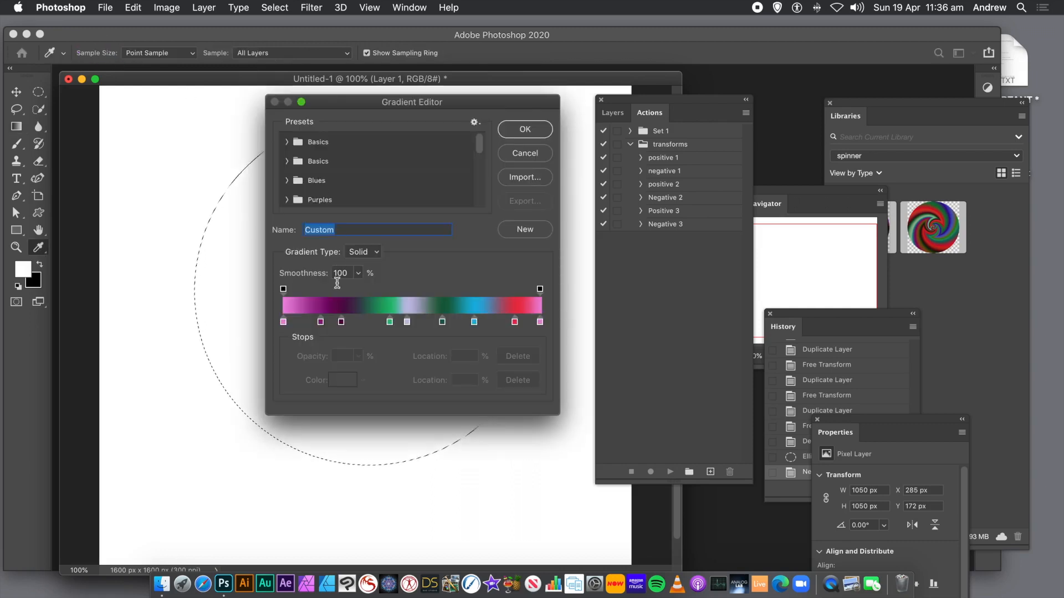
{"action": "left_click", "coordinate": [285, 322]}
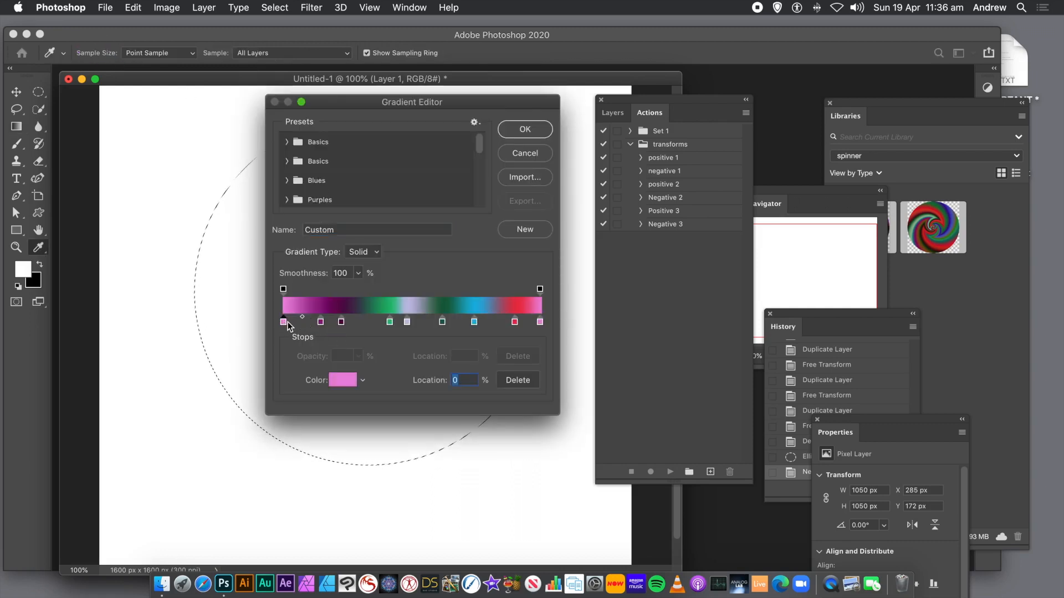
{"action": "left_click", "coordinate": [540, 323]}
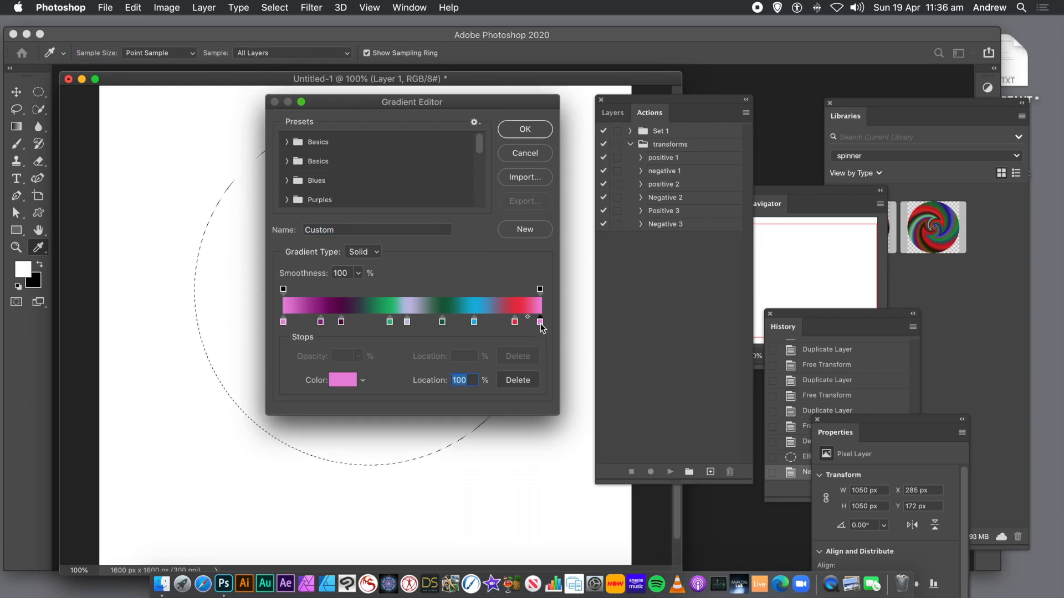
- Add a color stop at 8% and set its color to cd16b7
{"action": "left_click", "coordinate": [304, 321]}
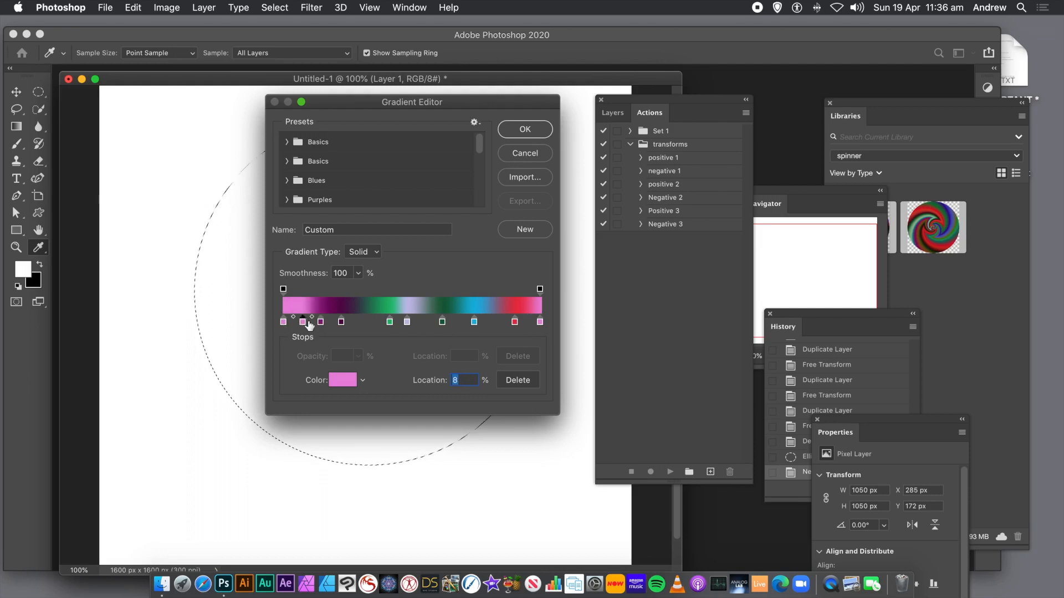
{"action": "left_click", "coordinate": [348, 382]}
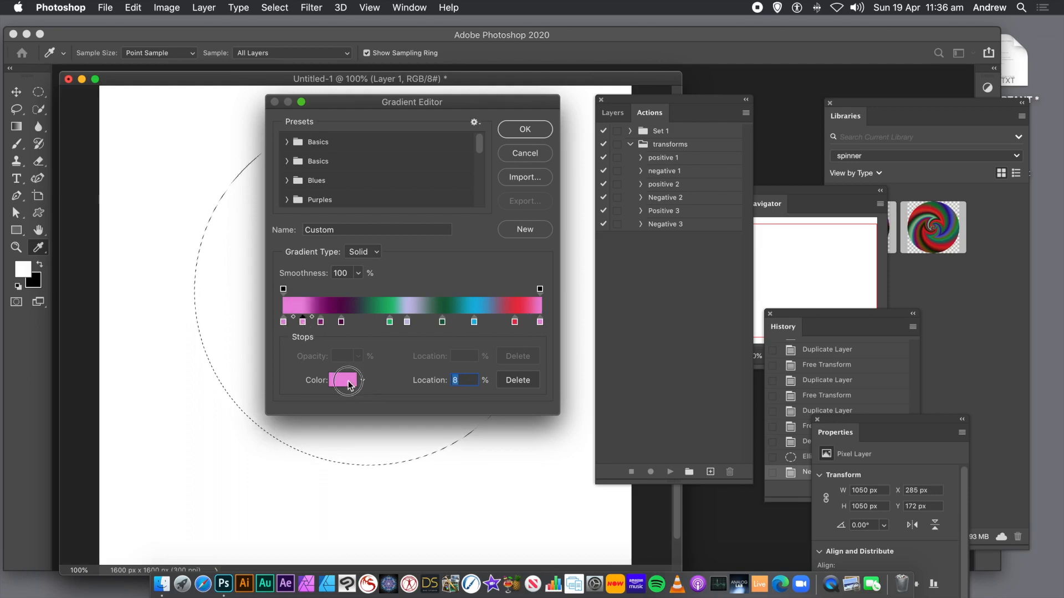
{"action": "left_click_drag", "start_coordinate": [371, 203], "coordinate": [388, 178]}
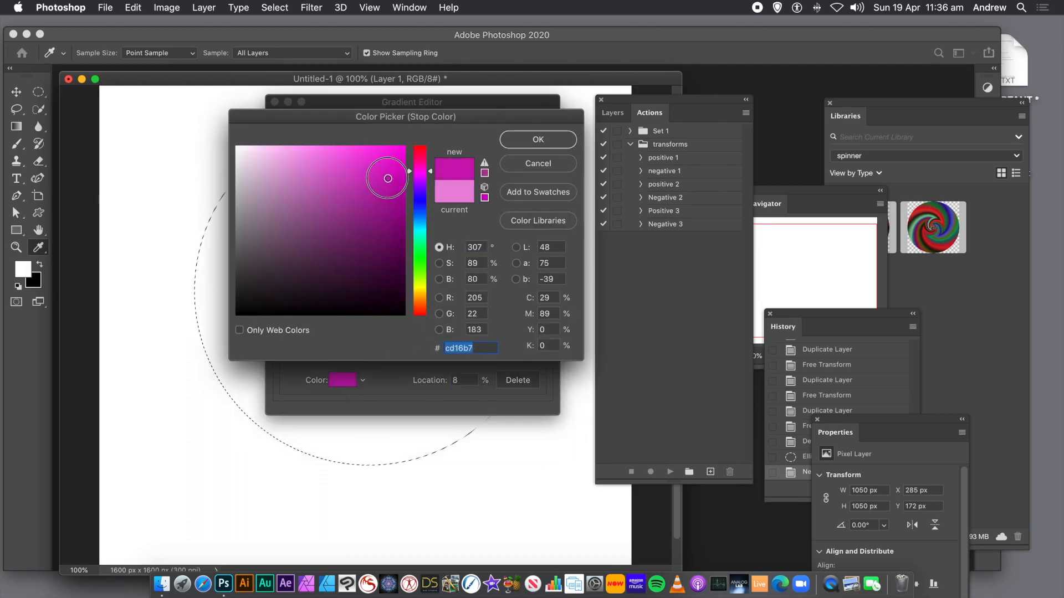
{"action": "left_click", "coordinate": [540, 140]}
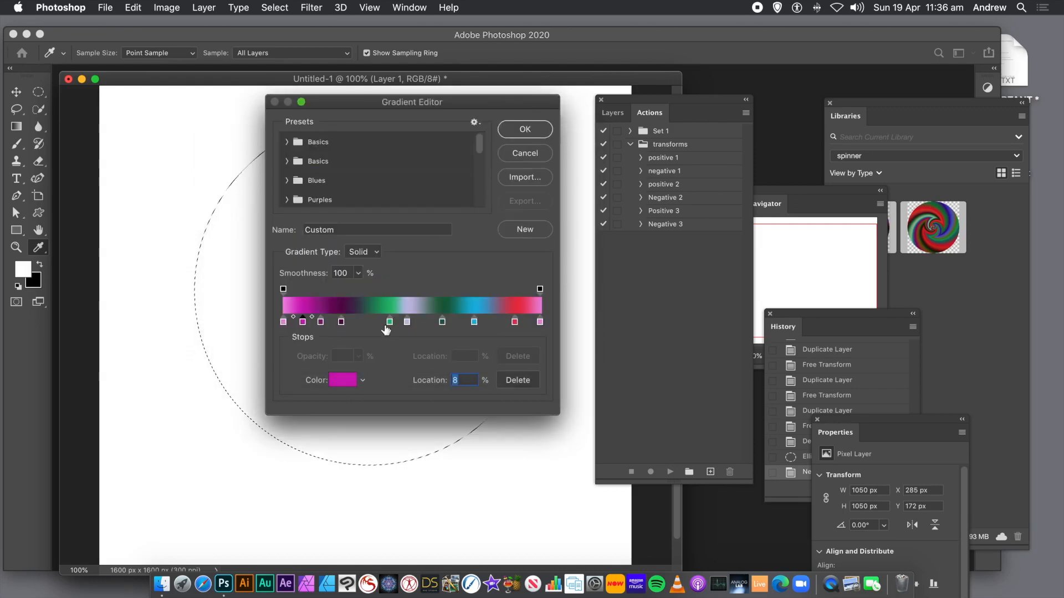
- Add two more magenta color stops at the 55% and 81% locations
{"action": "left_click", "coordinate": [424, 323]}
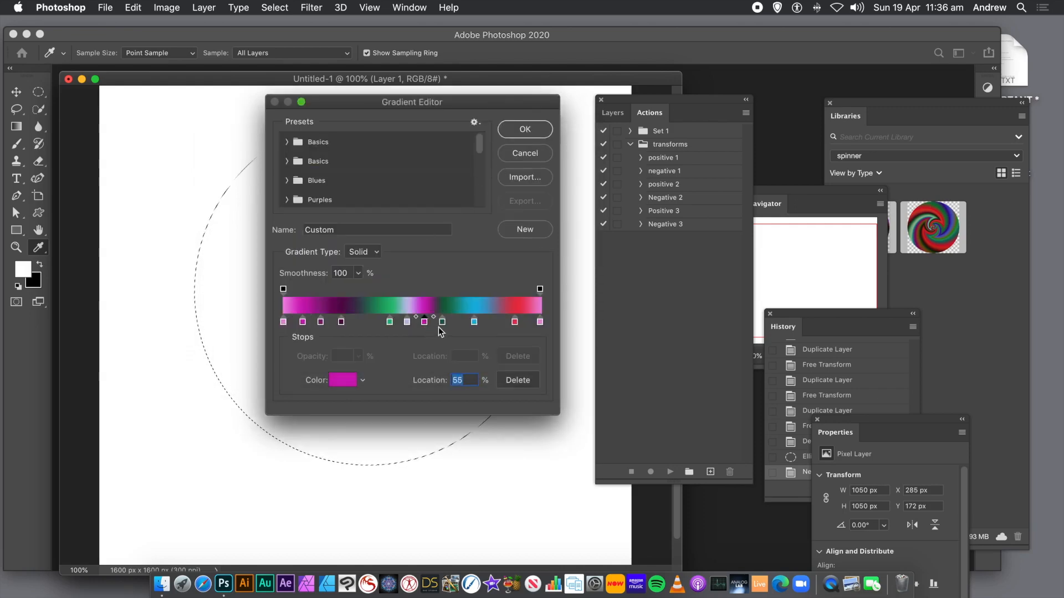
{"action": "left_click", "coordinate": [492, 322]}
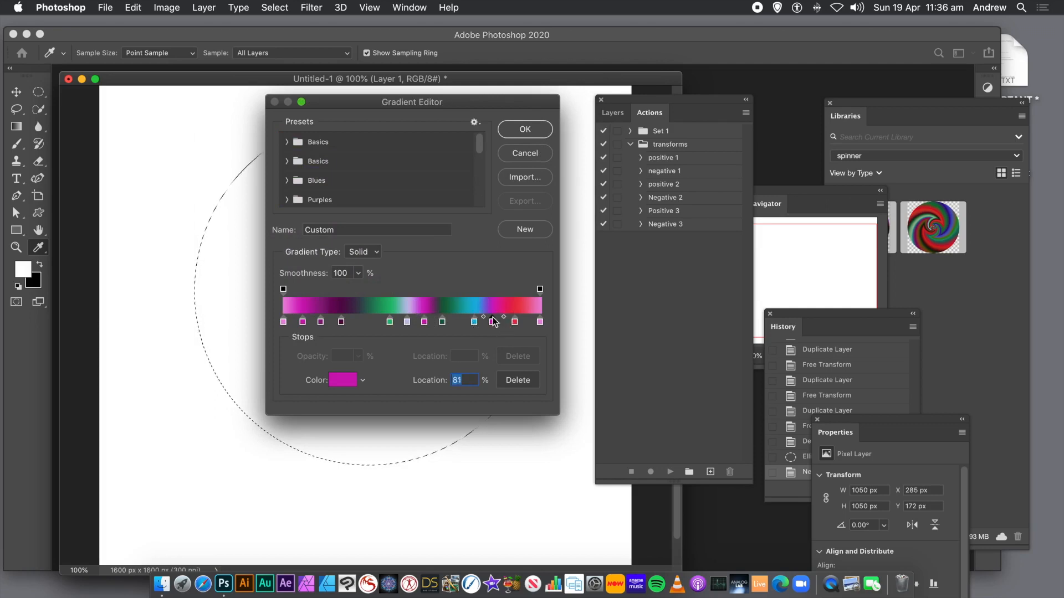
- Set the 81% stop's color to ffe6fc and apply the edited gradient
{"action": "left_click", "coordinate": [343, 380]}
{"action": "left_click_drag", "start_coordinate": [362, 156], "coordinate": [252, 131]}
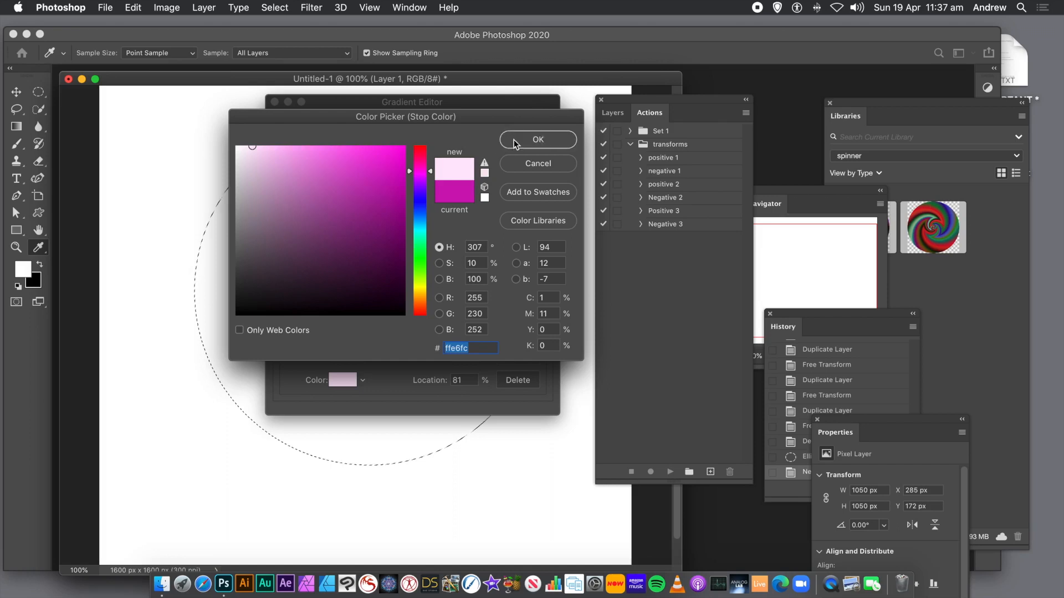
{"action": "left_click", "coordinate": [517, 143]}
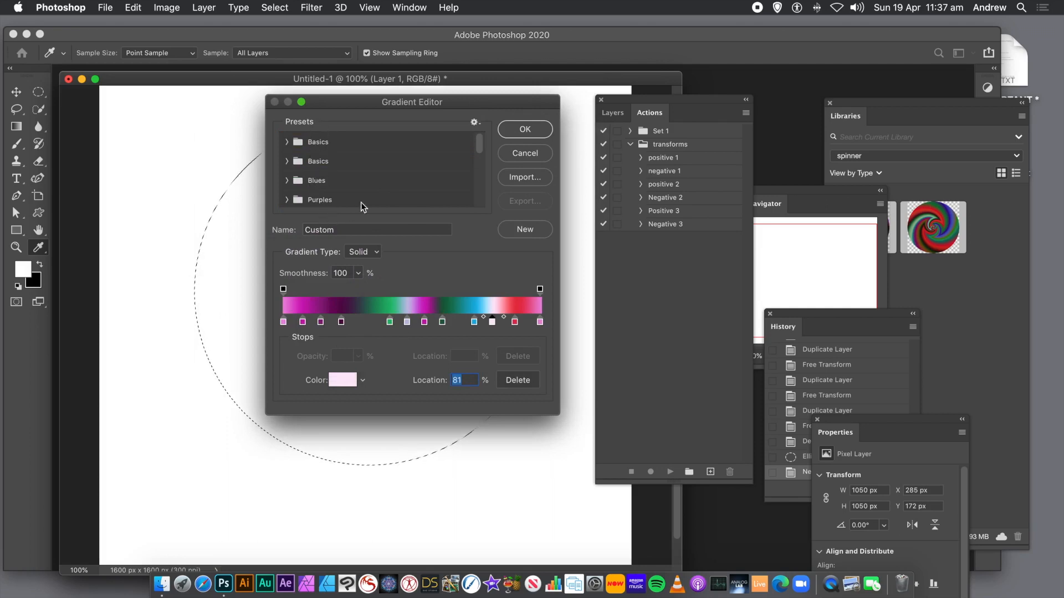
{"action": "left_click", "coordinate": [527, 129]}
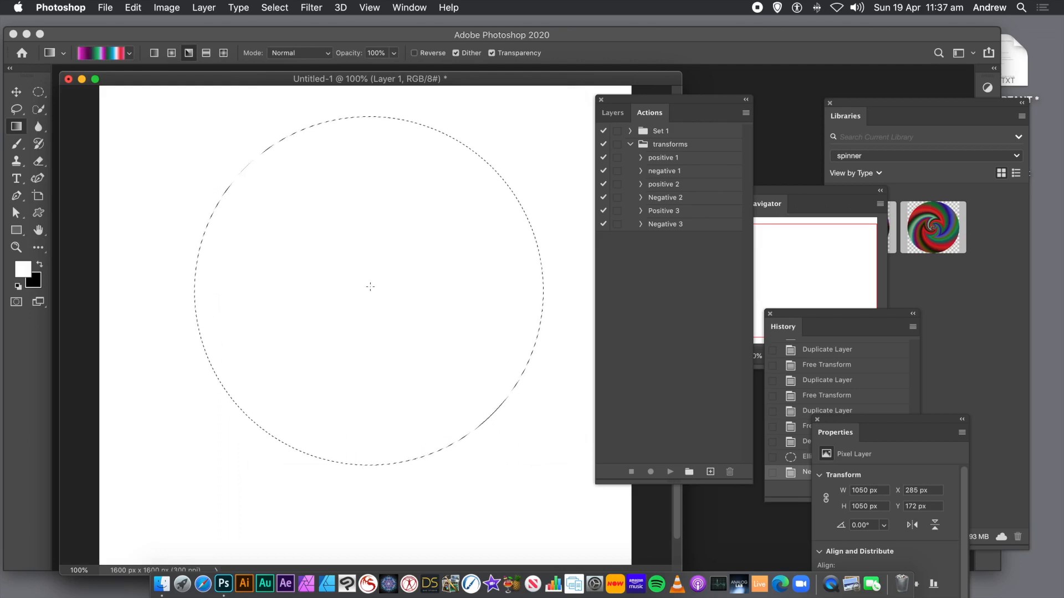
- Fill the circular selection with the angle gradient, dragging from the circle's center outward
{"action": "left_click_drag", "start_coordinate": [370, 287], "coordinate": [465, 344]}
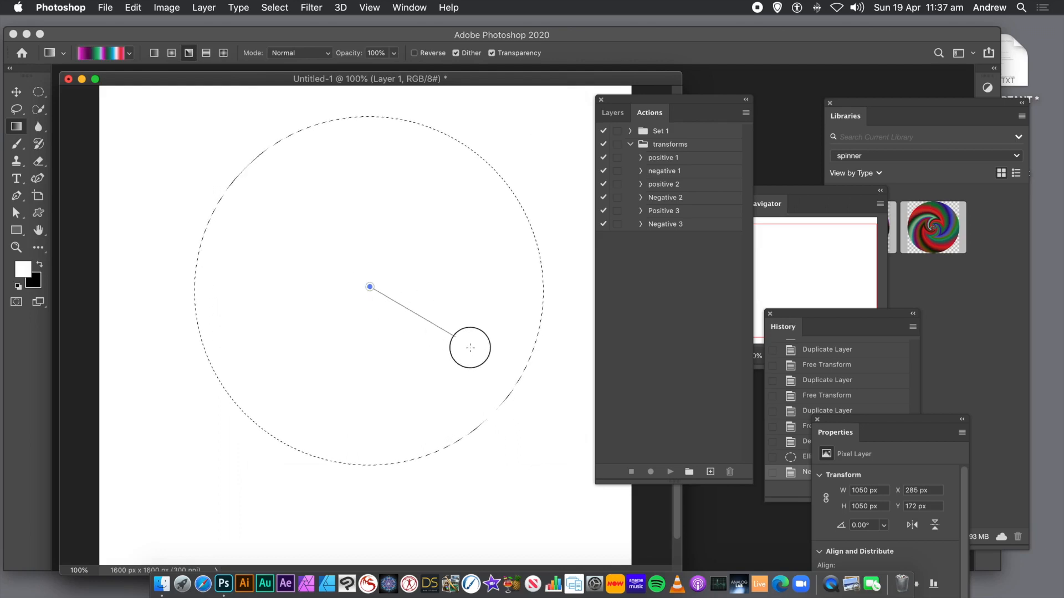
{"action": "left_click_drag", "start_coordinate": [527, 394], "coordinate": [542, 401]}
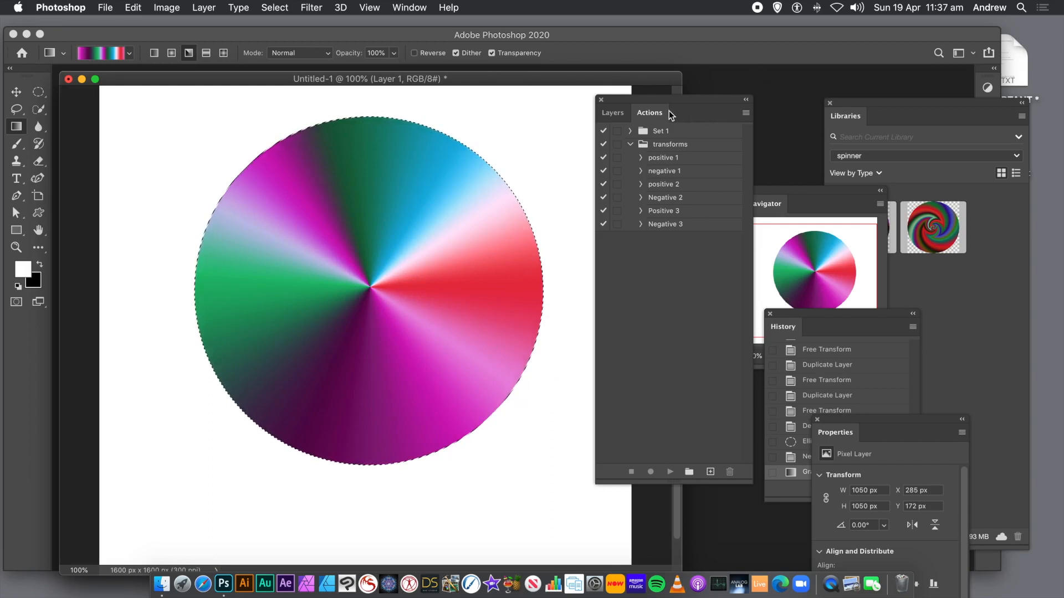
- Show the Layers panel and deselect the circular selection
{"action": "left_click", "coordinate": [415, 9]}
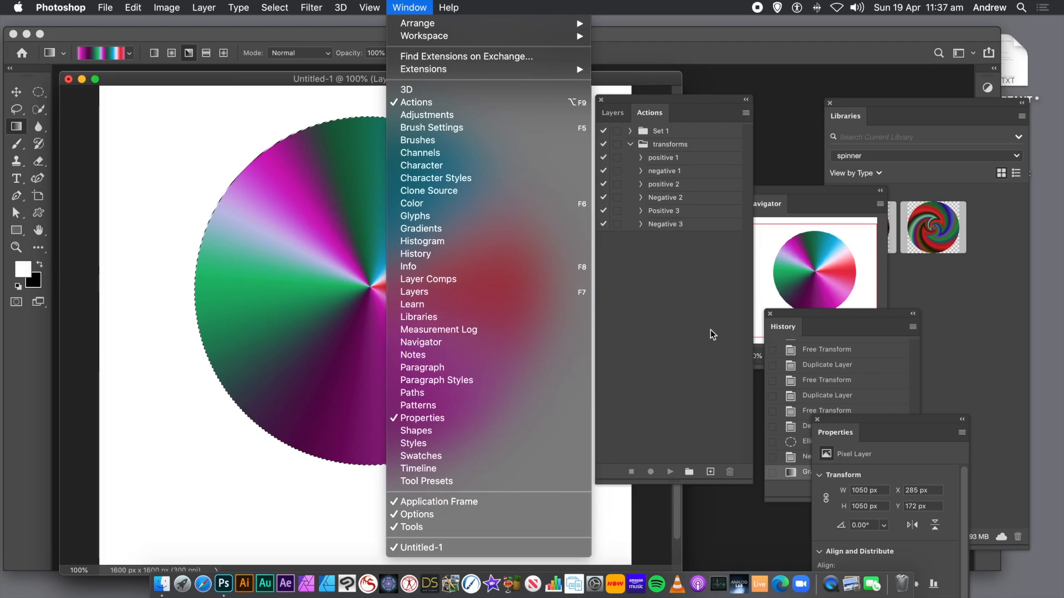
{"action": "left_click", "coordinate": [621, 114]}
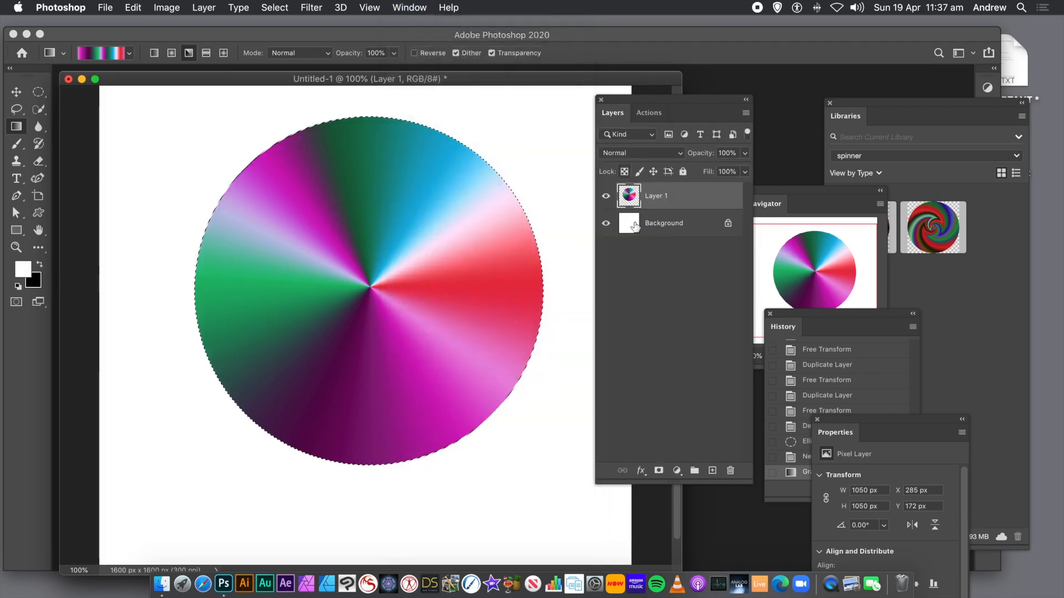
{"action": "left_click", "coordinate": [243, 7]}
{"action": "mouse_move", "coordinate": [272, 7]}
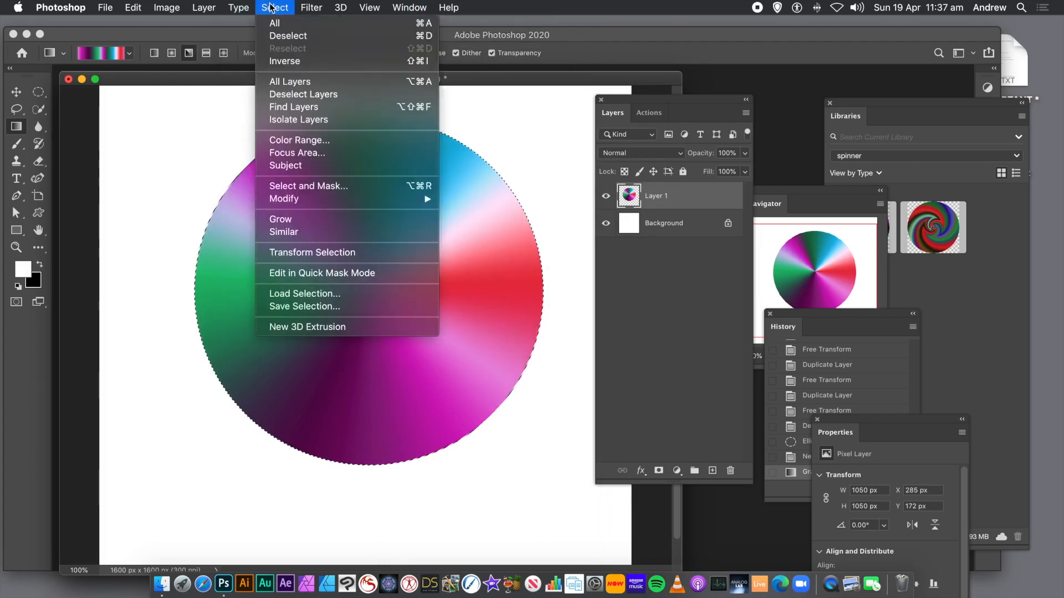
{"action": "left_click", "coordinate": [271, 37]}
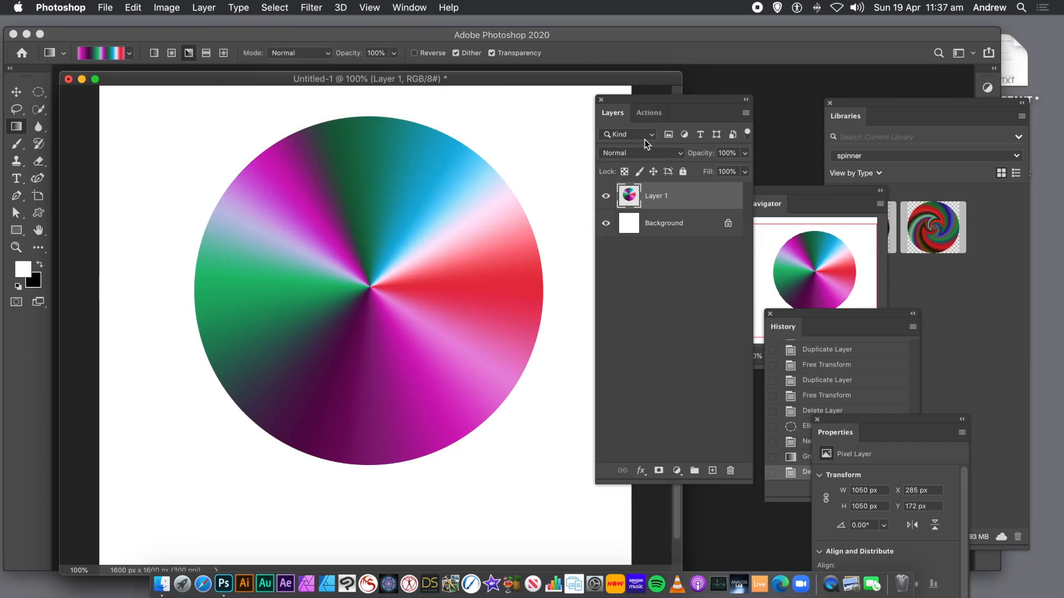
- Start recording a new action named Positive in the transforms set
{"action": "left_click", "coordinate": [648, 114]}
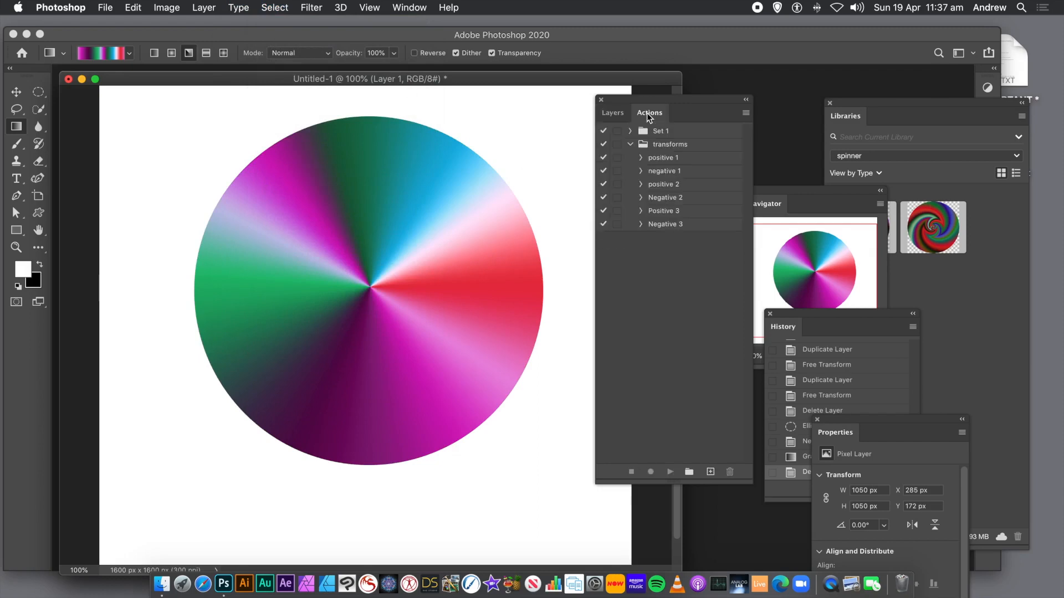
{"action": "left_click", "coordinate": [672, 225]}
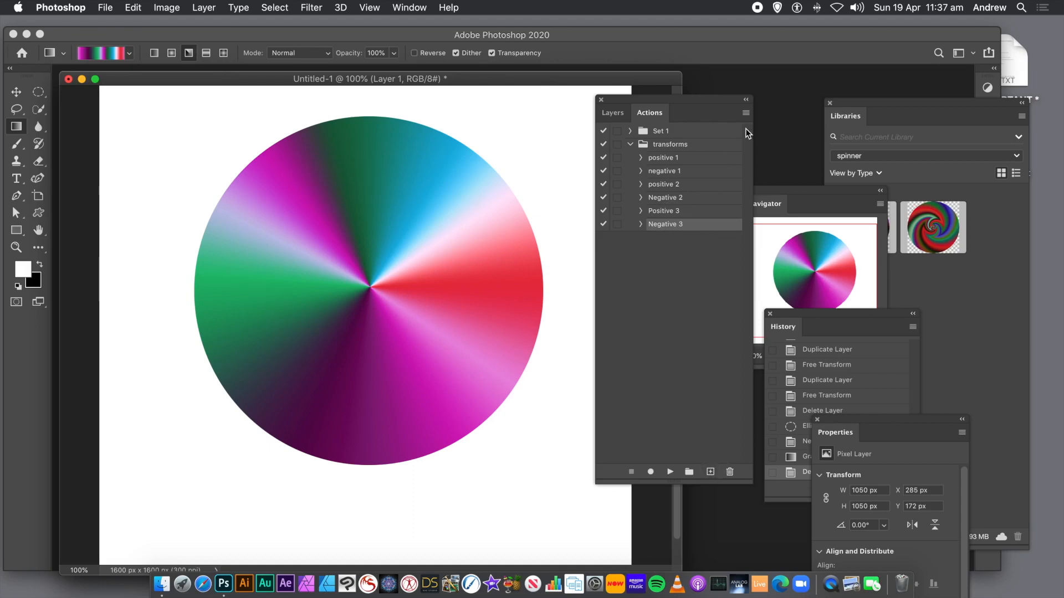
{"action": "left_click", "coordinate": [746, 113]}
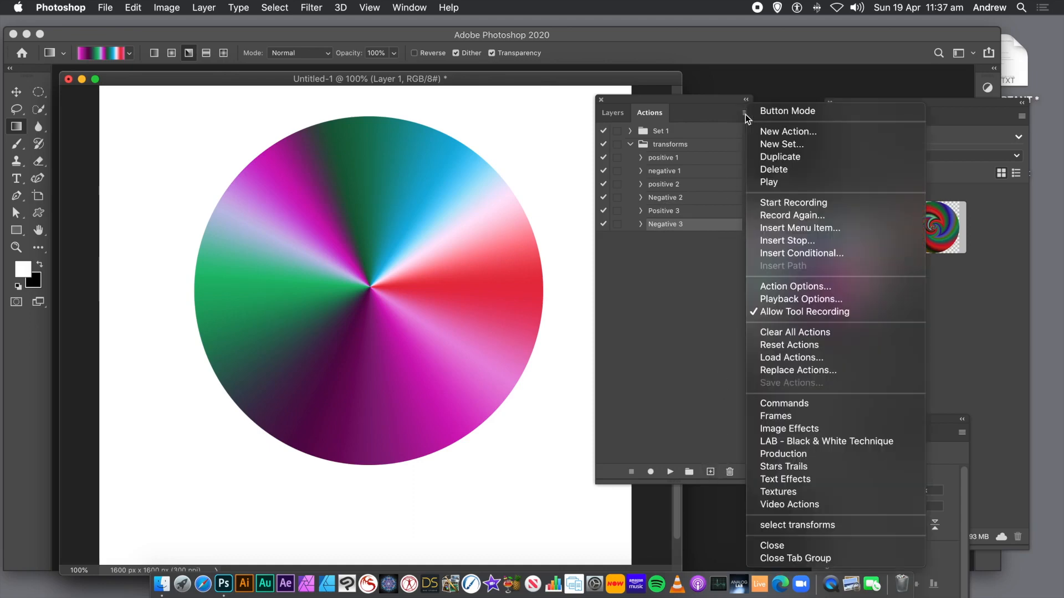
{"action": "left_click", "coordinate": [777, 132]}
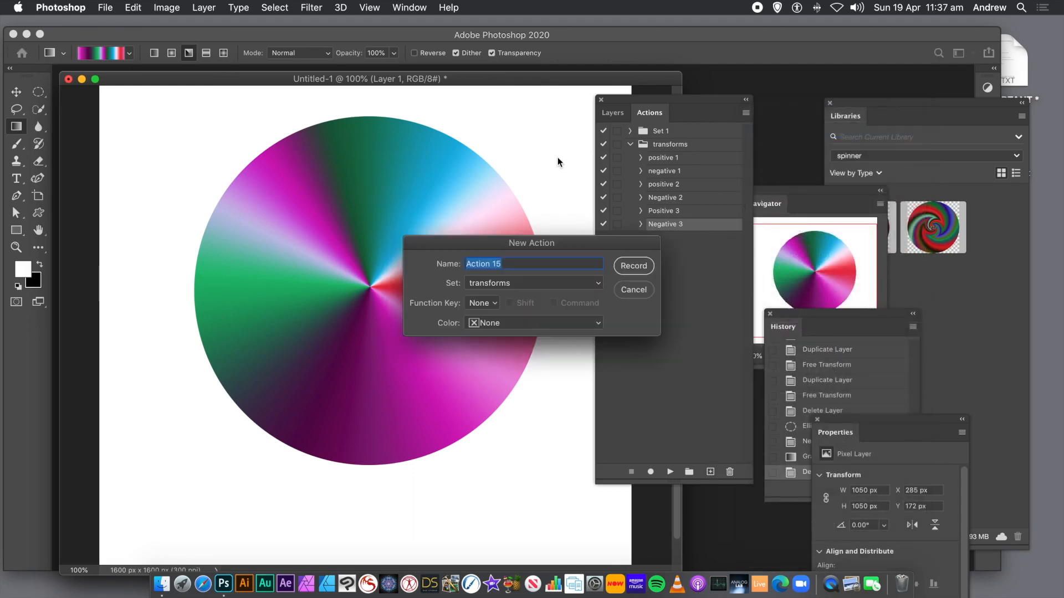
{"action": "type", "text": "Positive"}
{"action": "left_click", "coordinate": [633, 266]}
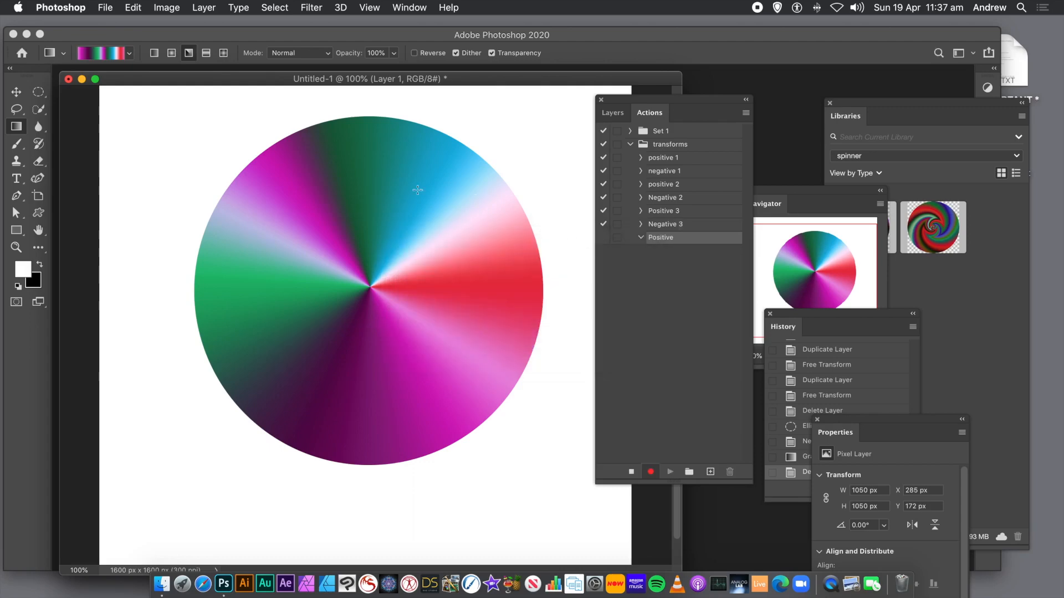
- With the Move tool active, duplicate Layer 1 as Layer 1 copy
{"action": "left_click", "coordinate": [16, 92]}
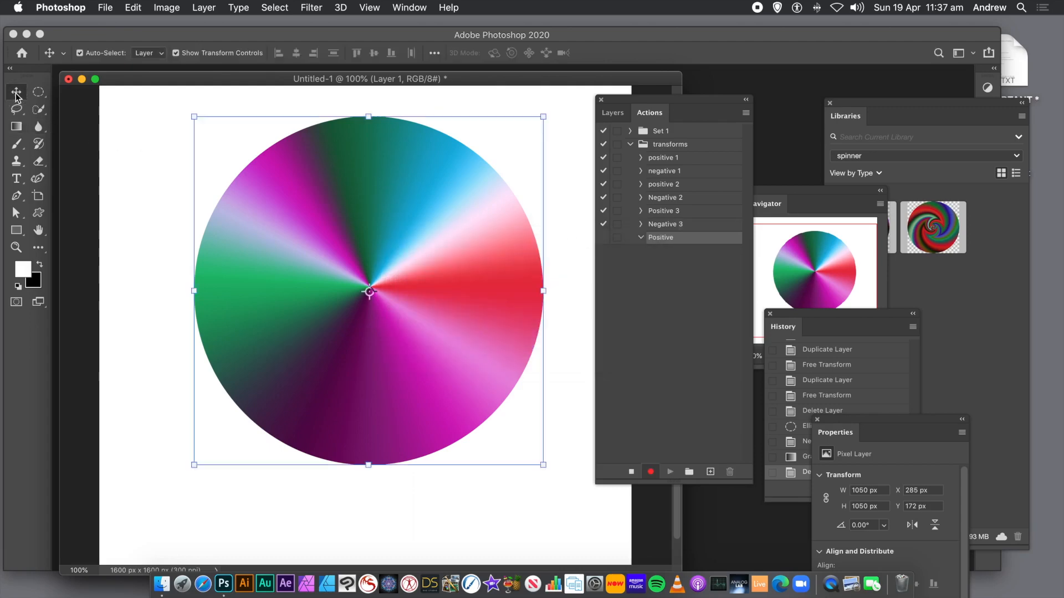
{"action": "left_click", "coordinate": [203, 7]}
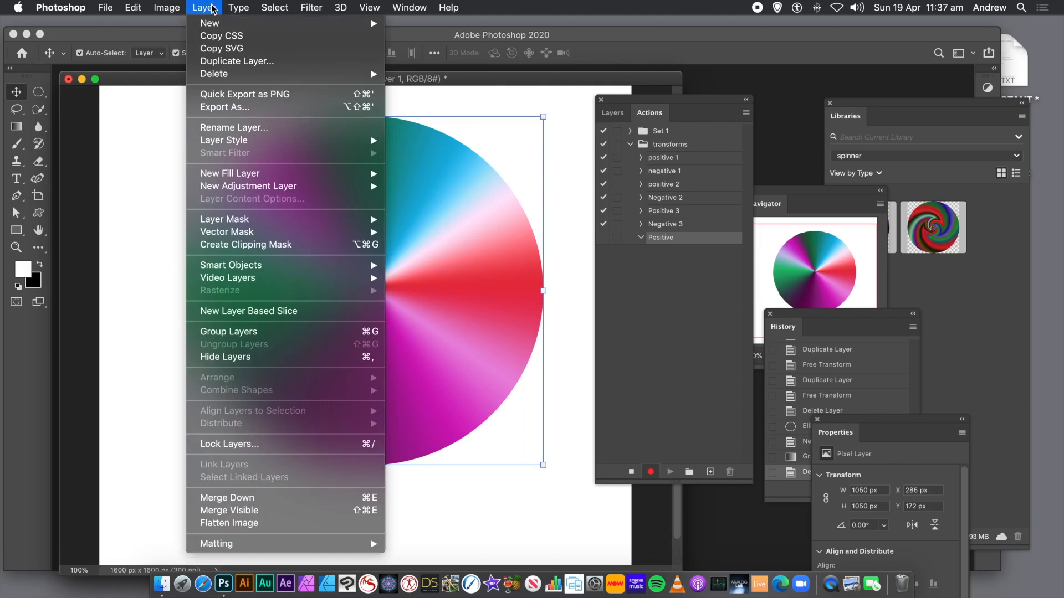
{"action": "left_click", "coordinate": [216, 62]}
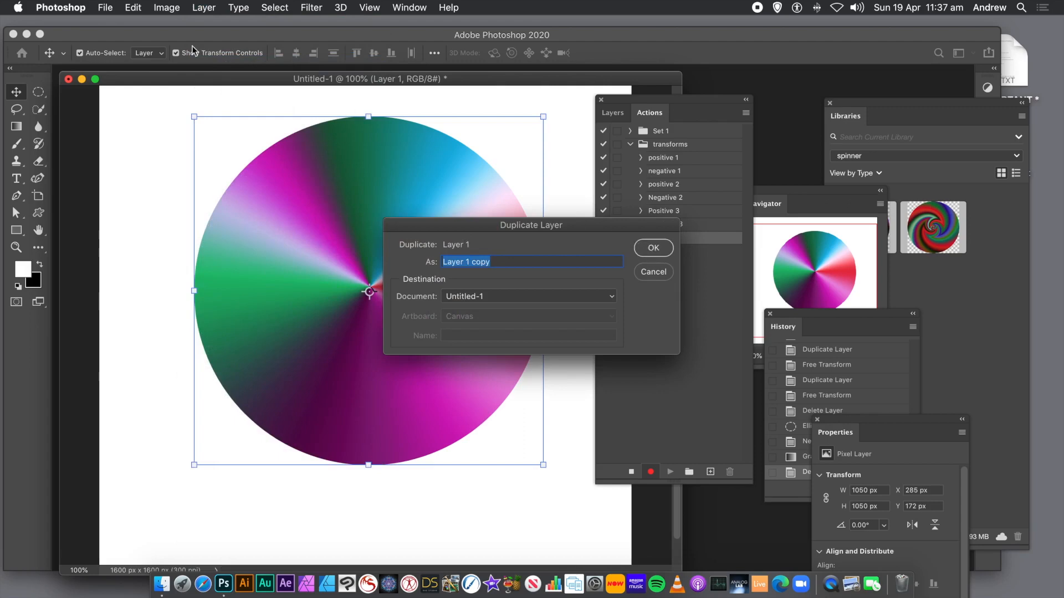
{"action": "left_click", "coordinate": [652, 249]}
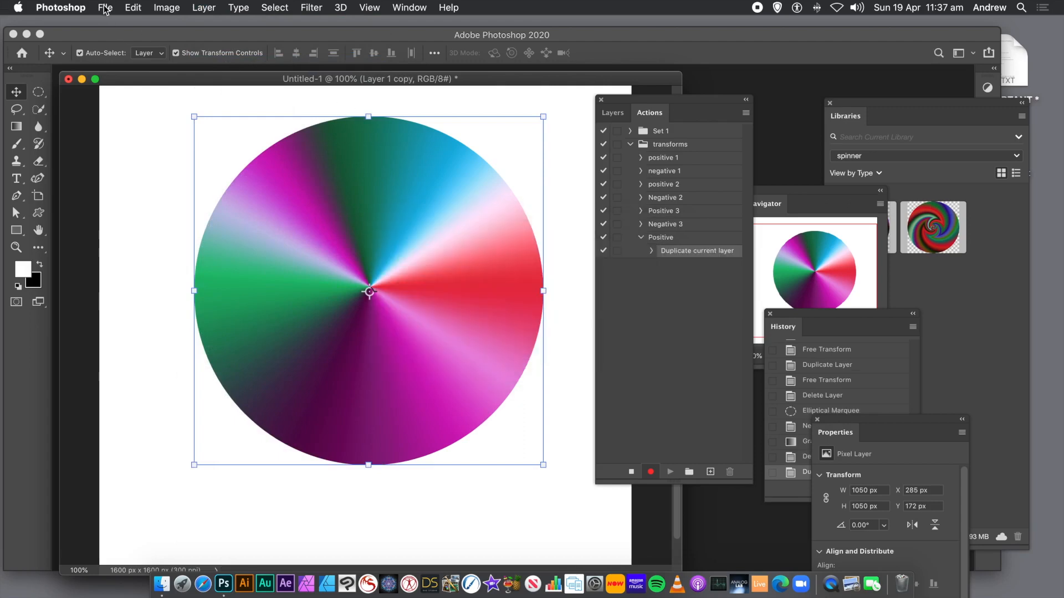
- Scale the duplicated layer to 97% width and 97% height with the Scale transform
{"action": "left_click", "coordinate": [134, 9]}
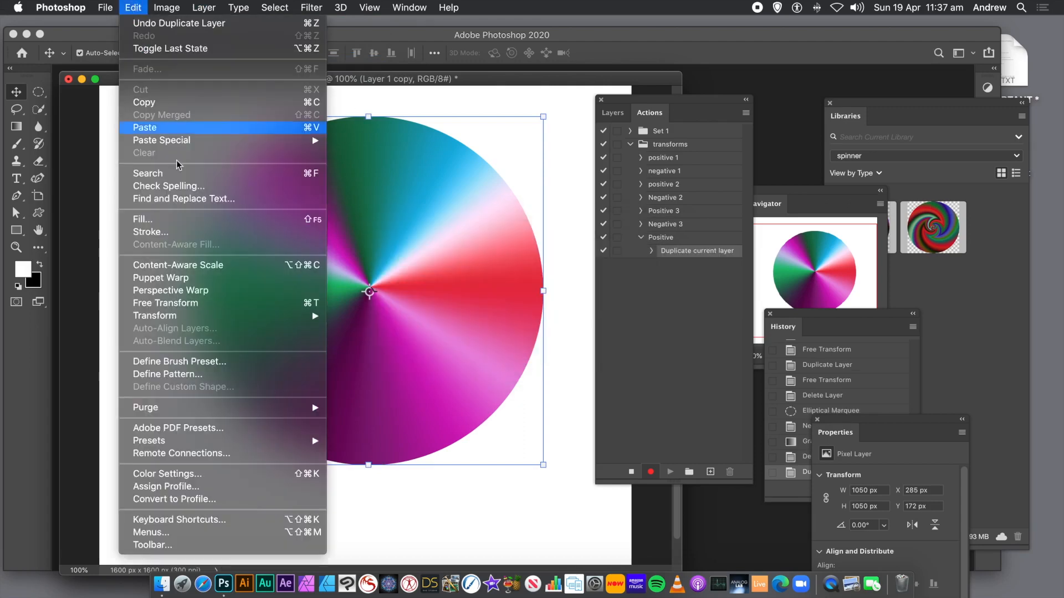
{"action": "mouse_move", "coordinate": [185, 318]}
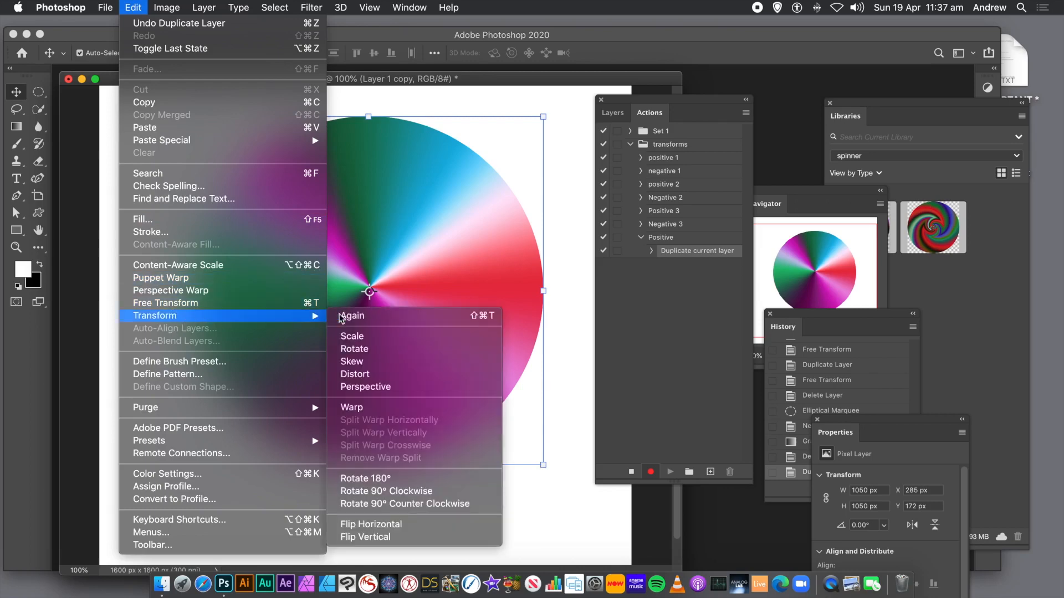
{"action": "left_click", "coordinate": [358, 339]}
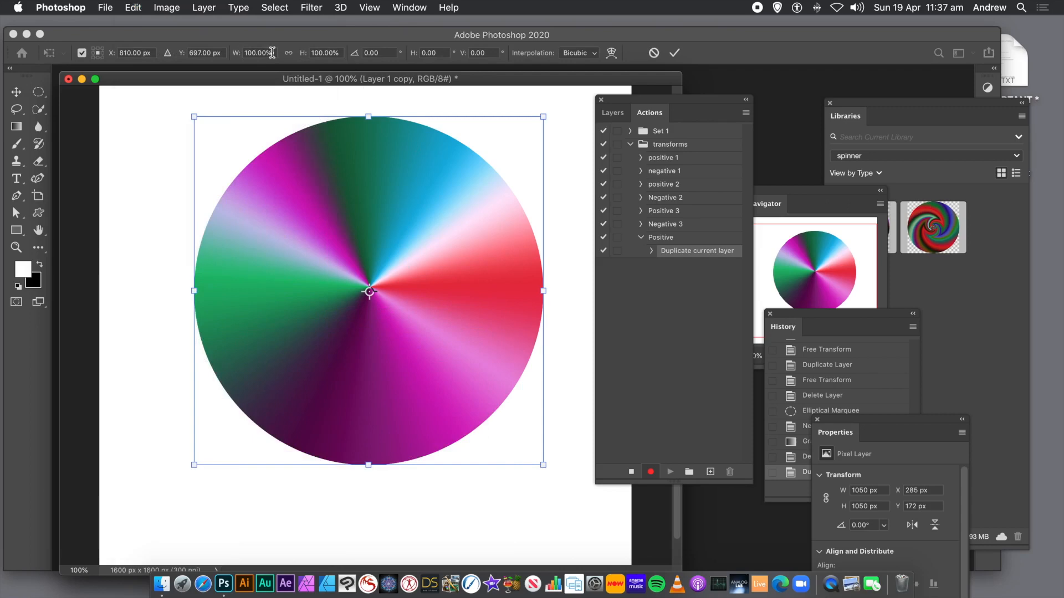
{"action": "double_click", "coordinate": [273, 53]}
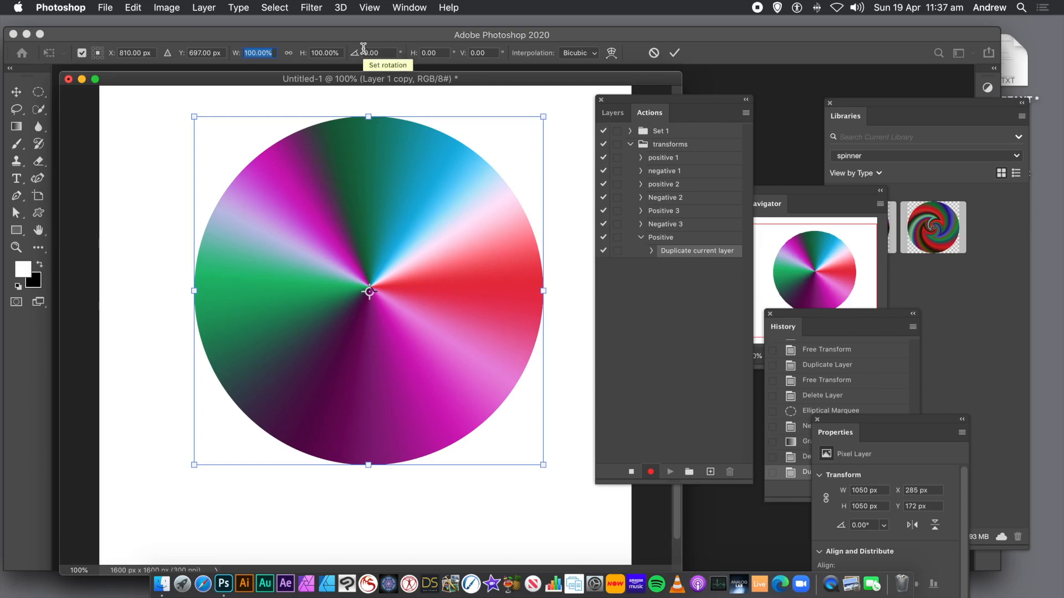
{"action": "type", "text": "9"}
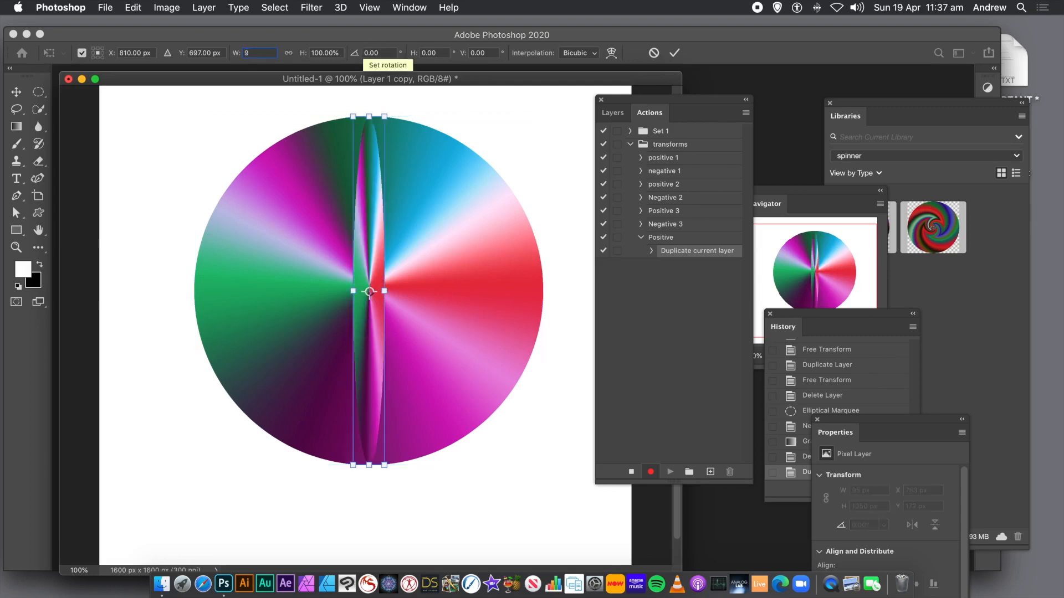
{"action": "type", "text": "9"}
{"action": "key", "text": "Tab"}
{"action": "type", "text": "99"}
{"action": "key", "text": "Tab"}
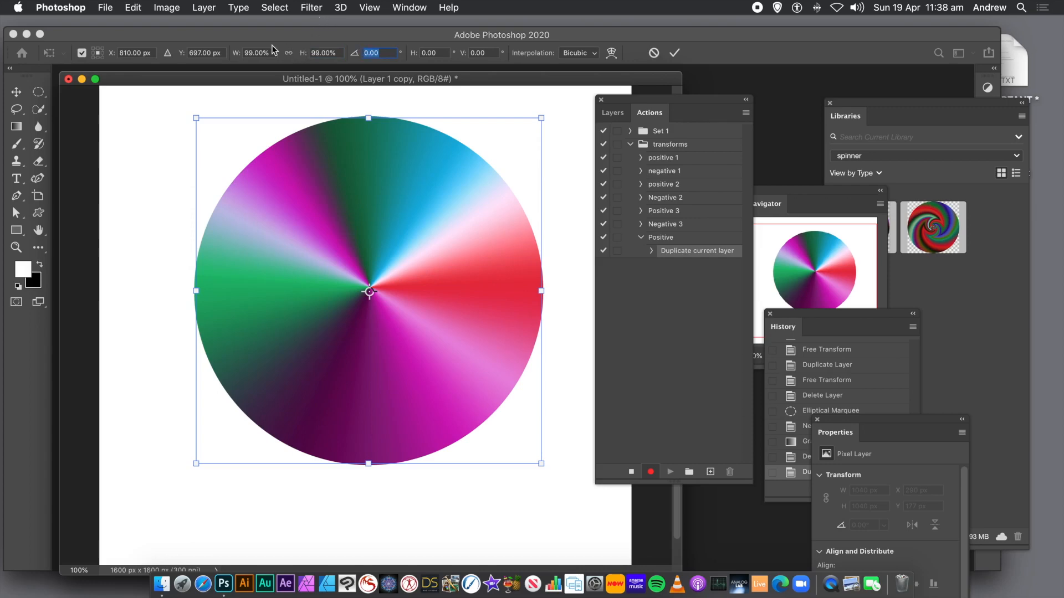
{"action": "left_click", "coordinate": [258, 53]}
{"action": "type", "text": "97"}
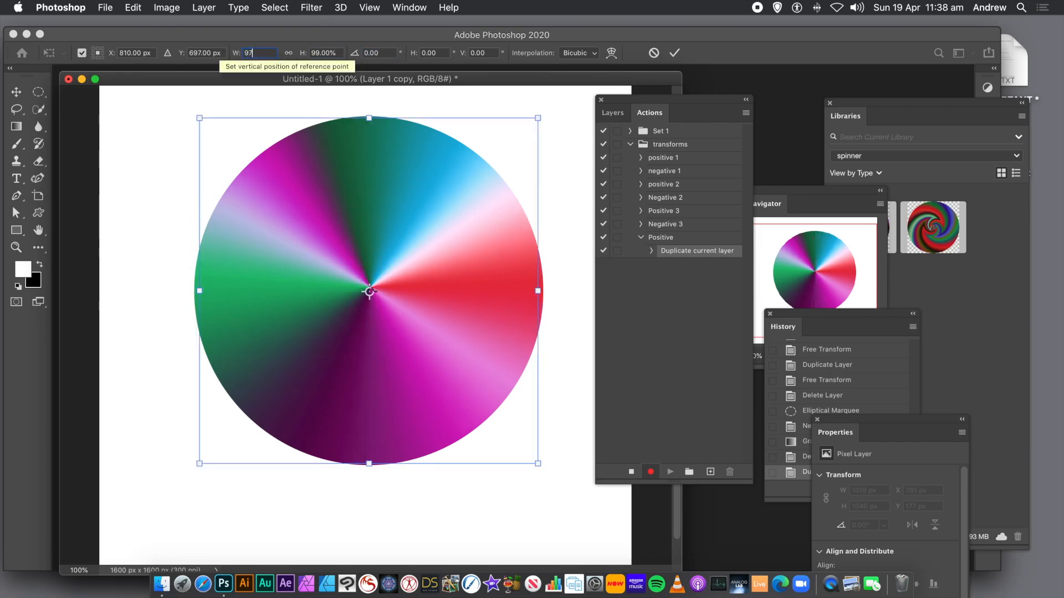
{"action": "key", "text": "Tab"}
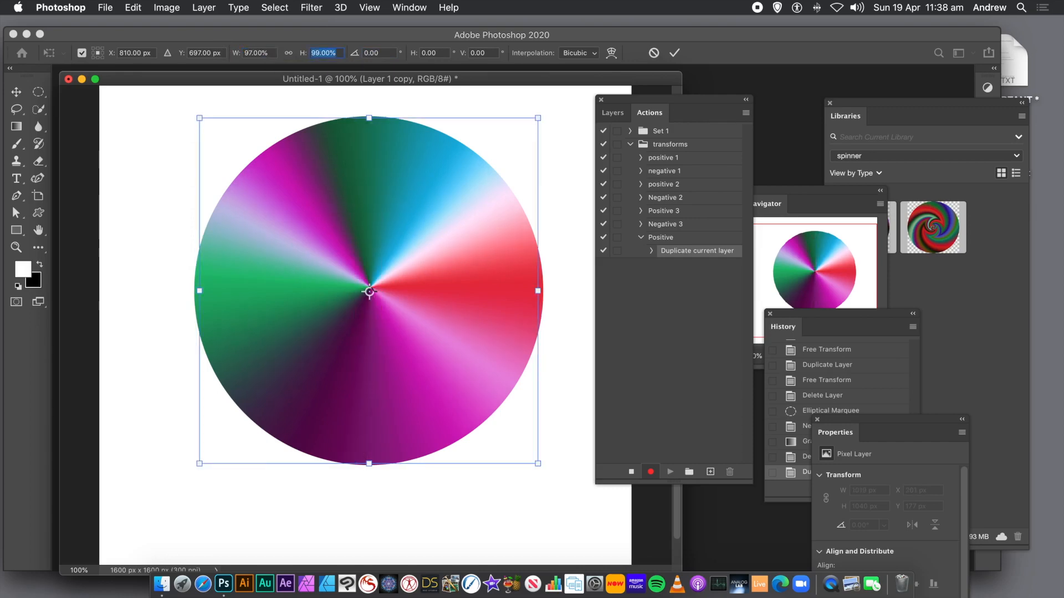
{"action": "type", "text": "97"}
{"action": "key", "text": "Tab"}
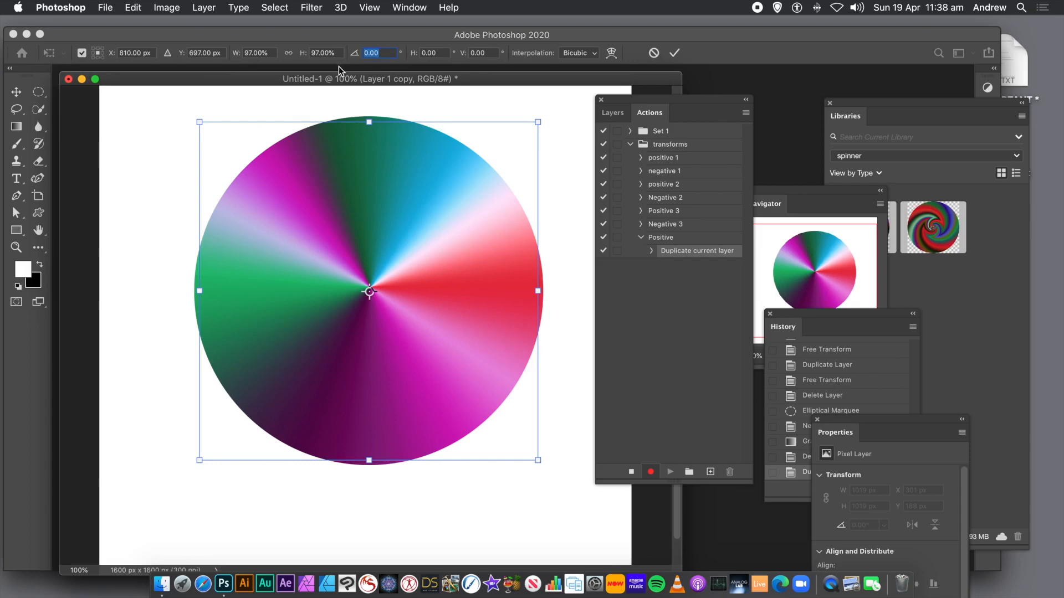
- Set the transform rotation to 10° and commit the transform
{"action": "type", "text": "20"}
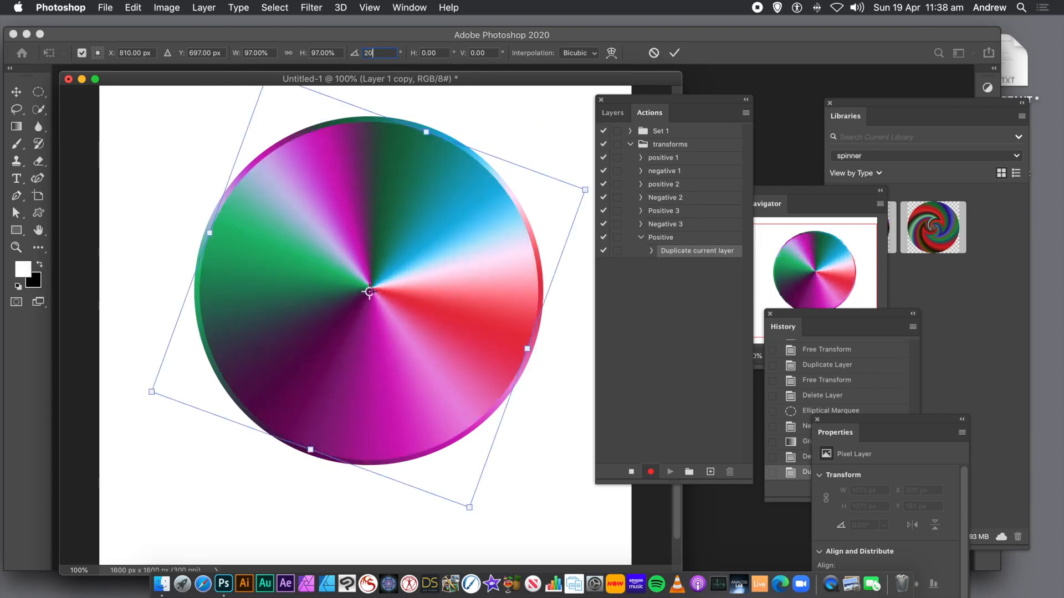
{"action": "key", "text": "super+z"}
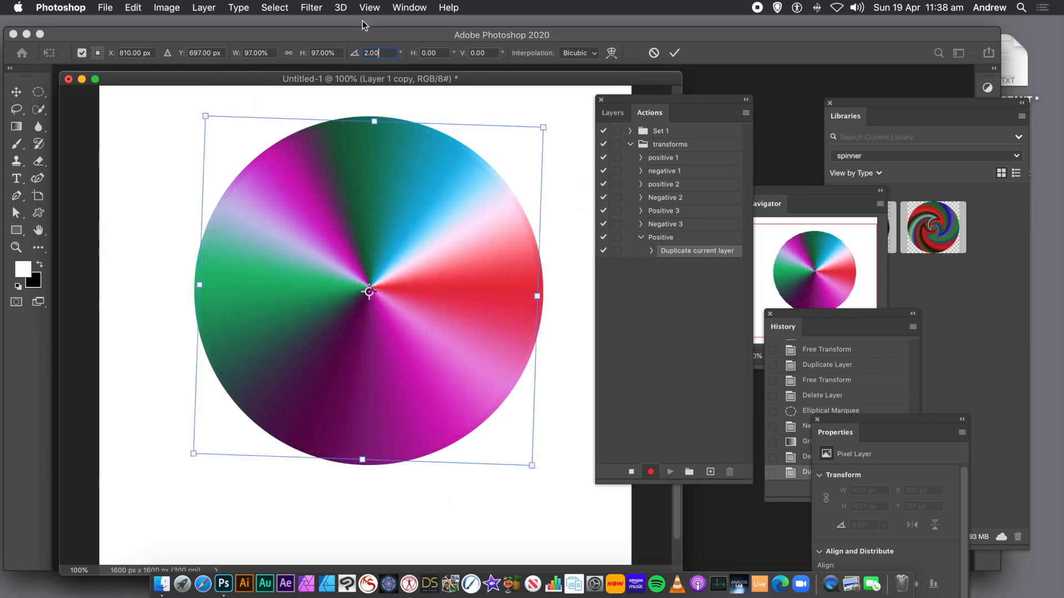
{"action": "double_click", "coordinate": [387, 53]}
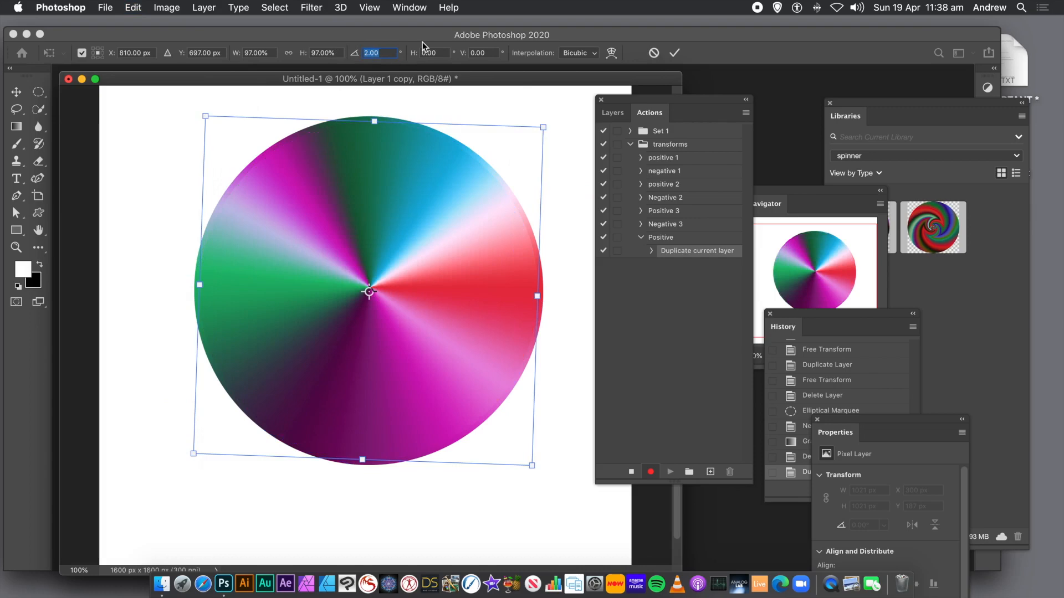
{"action": "type", "text": "10"}
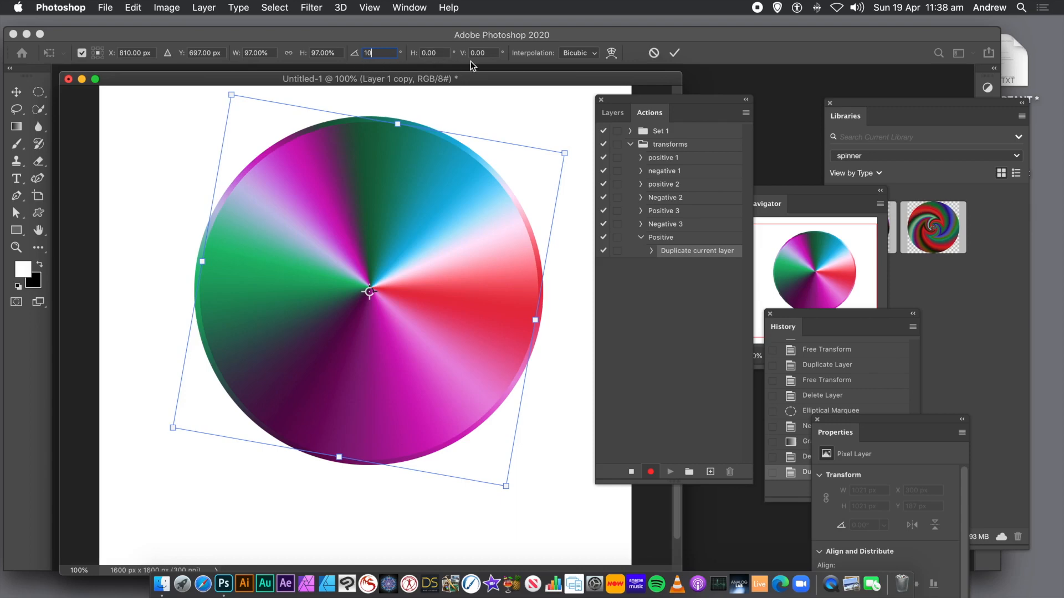
{"action": "left_click", "coordinate": [674, 56]}
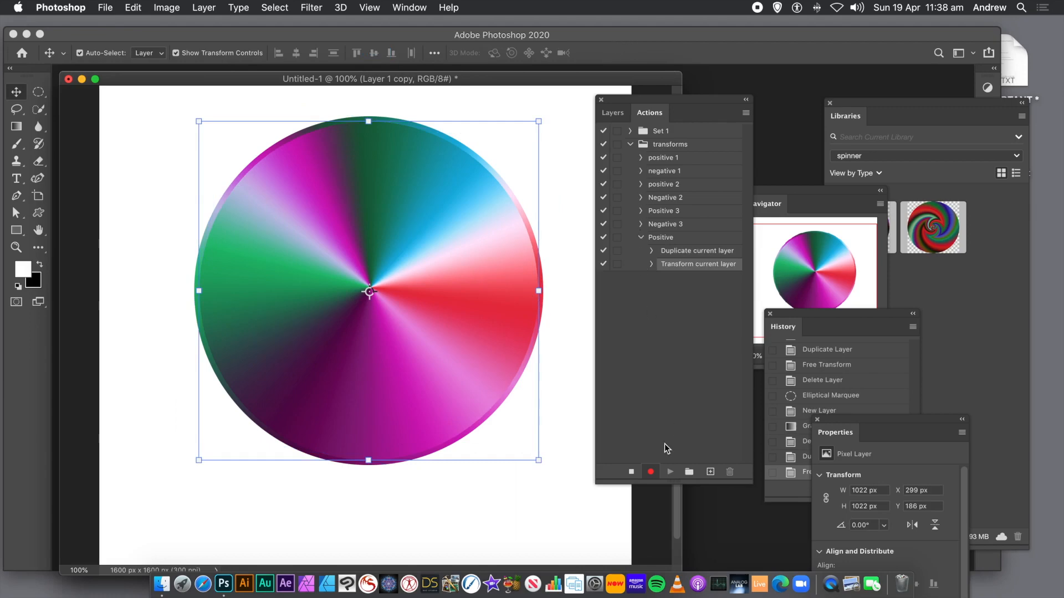
- Stop recording and rename the Positive action to Positive 4
{"action": "left_click", "coordinate": [631, 472]}
{"action": "left_click", "coordinate": [642, 238]}
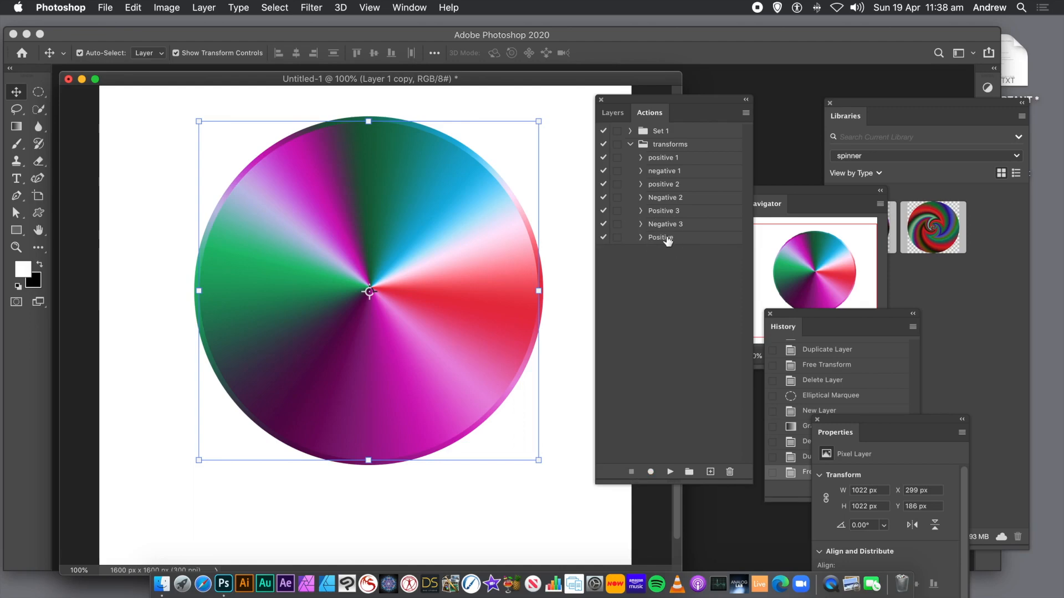
{"action": "left_click", "coordinate": [676, 239]}
{"action": "double_click", "coordinate": [665, 238]}
{"action": "left_click", "coordinate": [675, 238]}
{"action": "type", "text": "4"}
{"action": "key", "text": "Return"}
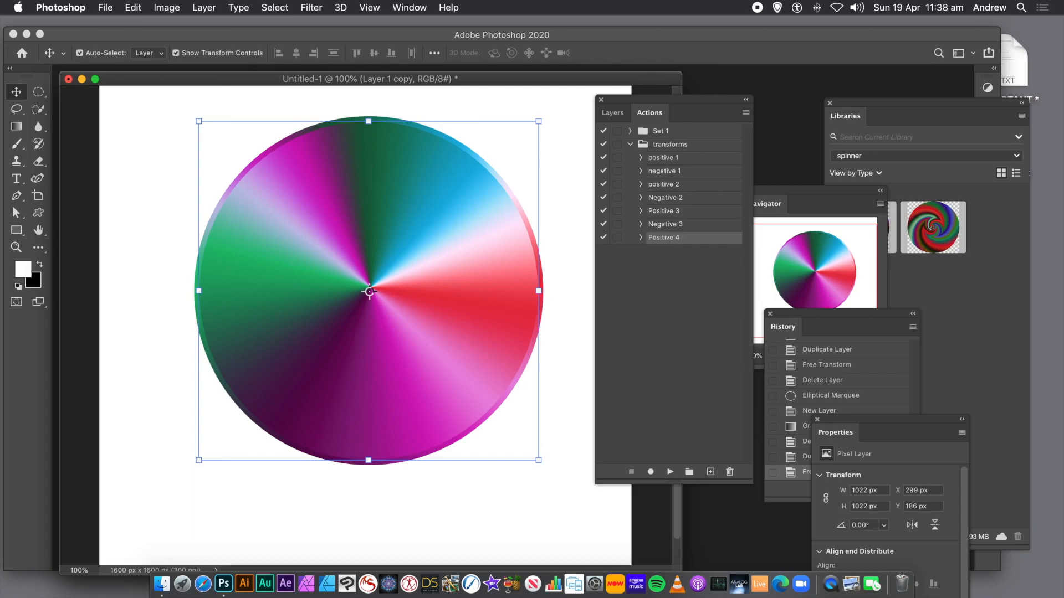
- Start recording a new action named Negative 4 in the transforms set
{"action": "left_click", "coordinate": [676, 274]}
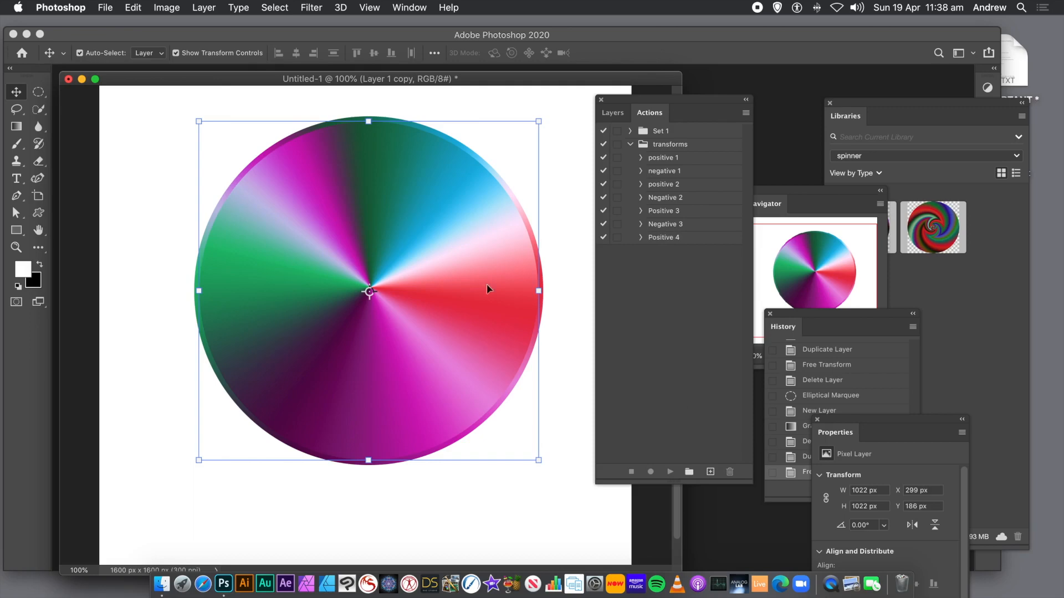
{"action": "left_click", "coordinate": [673, 241]}
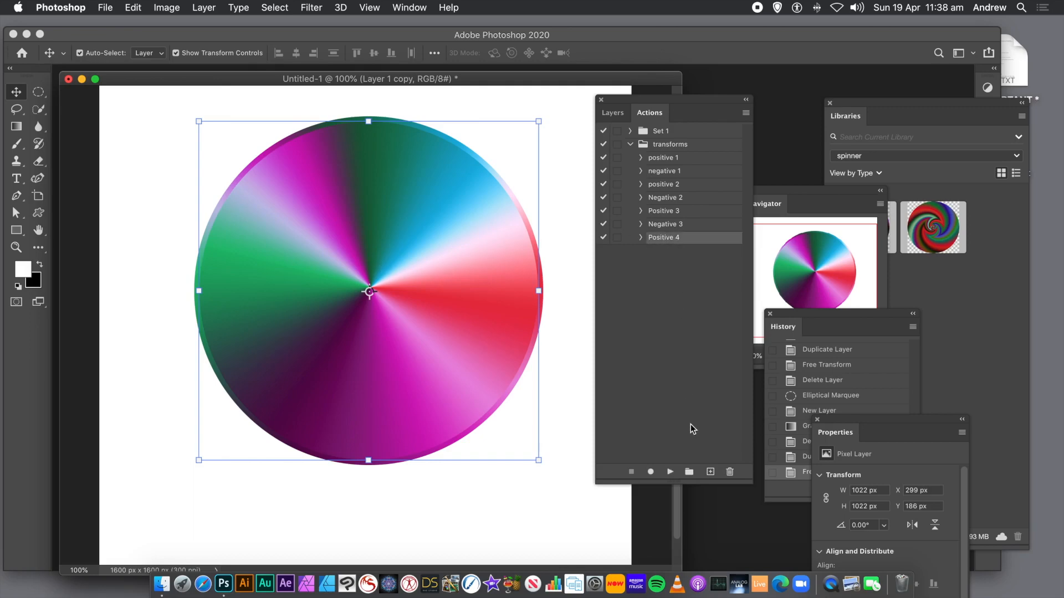
{"action": "left_click", "coordinate": [709, 472]}
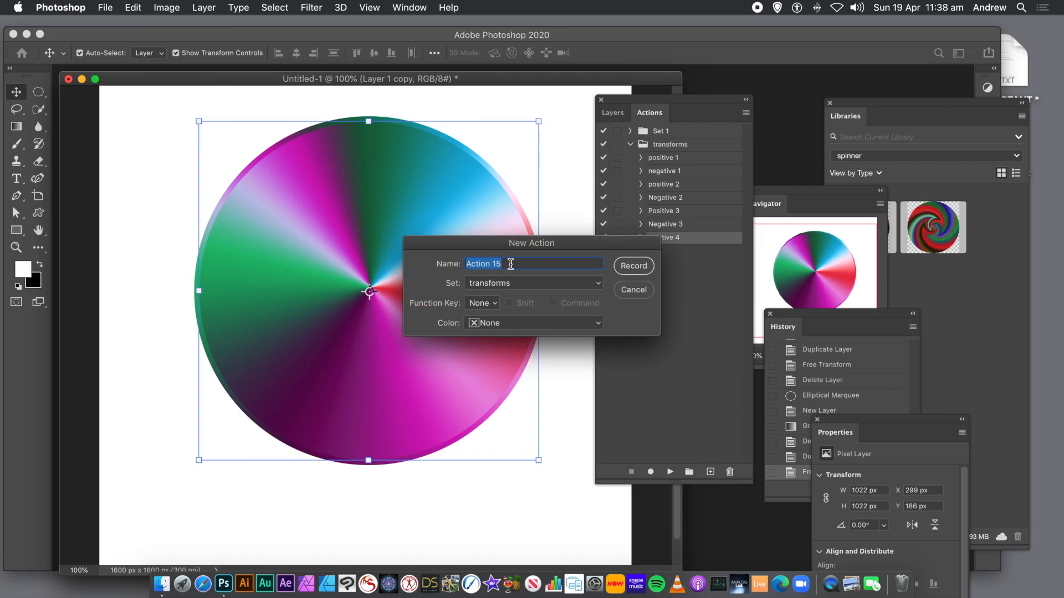
{"action": "type", "text": "Negative 4"}
{"action": "left_click", "coordinate": [625, 267]}
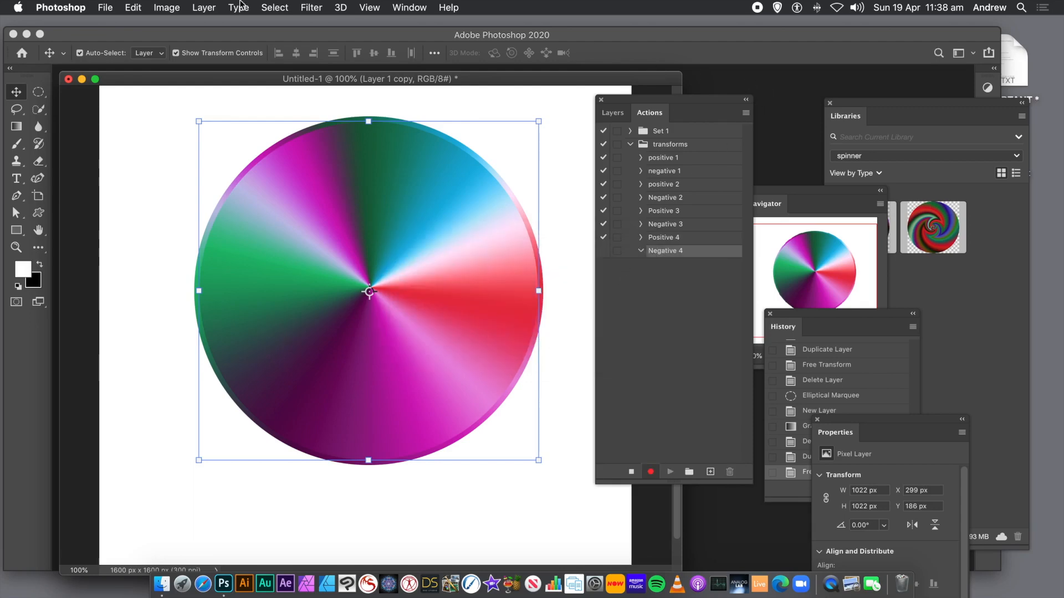
- Duplicate the current layer as Layer 1 copy 2
{"action": "left_click", "coordinate": [202, 8]}
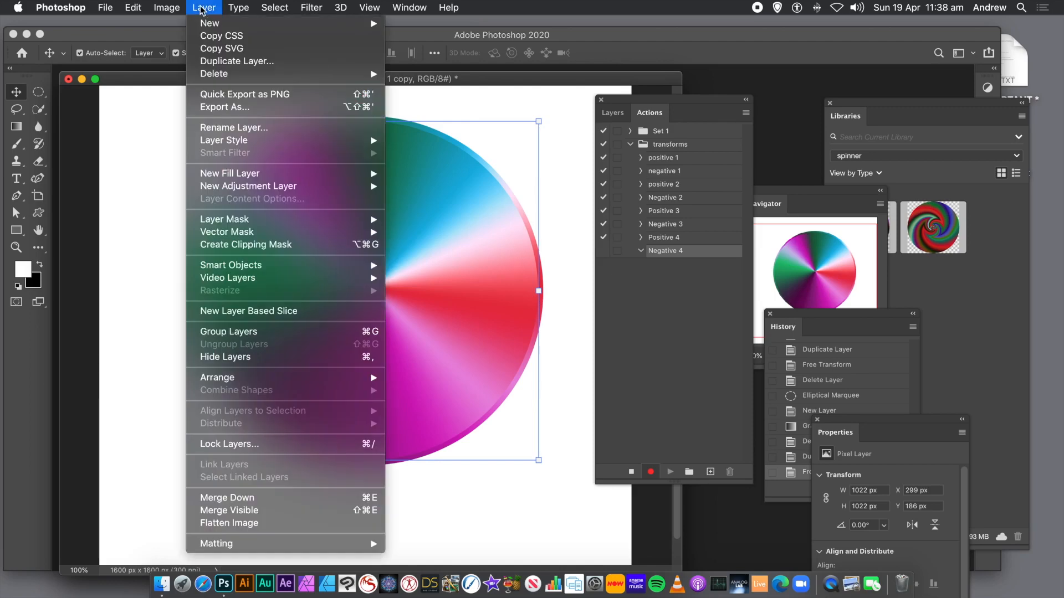
{"action": "left_click", "coordinate": [213, 60]}
{"action": "left_click", "coordinate": [652, 250]}
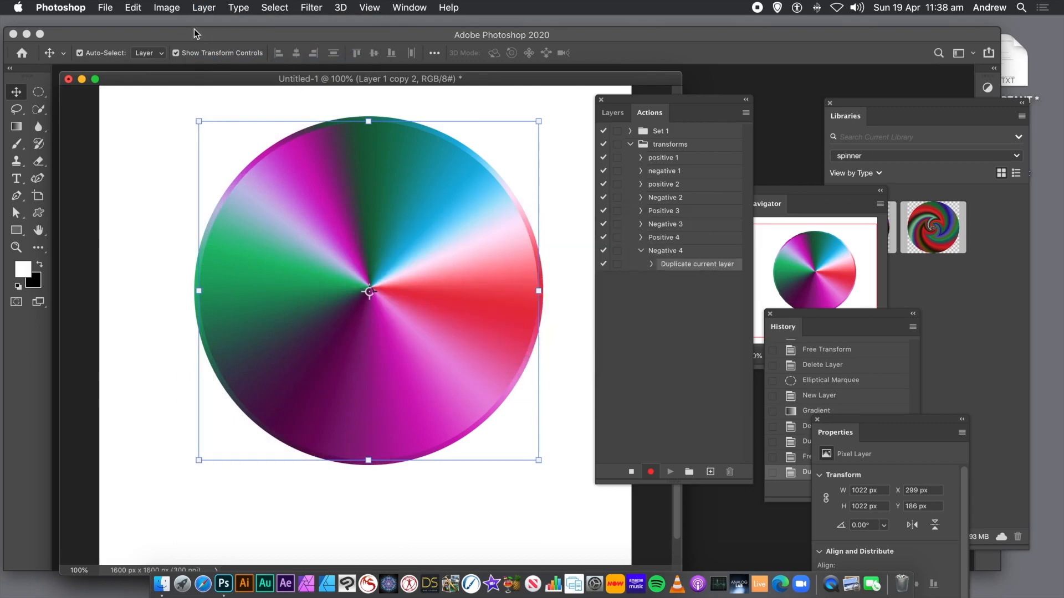
- Scale the new layer copy to 97% width and height, rotate it -10°, and commit the transform
{"action": "left_click", "coordinate": [137, 8]}
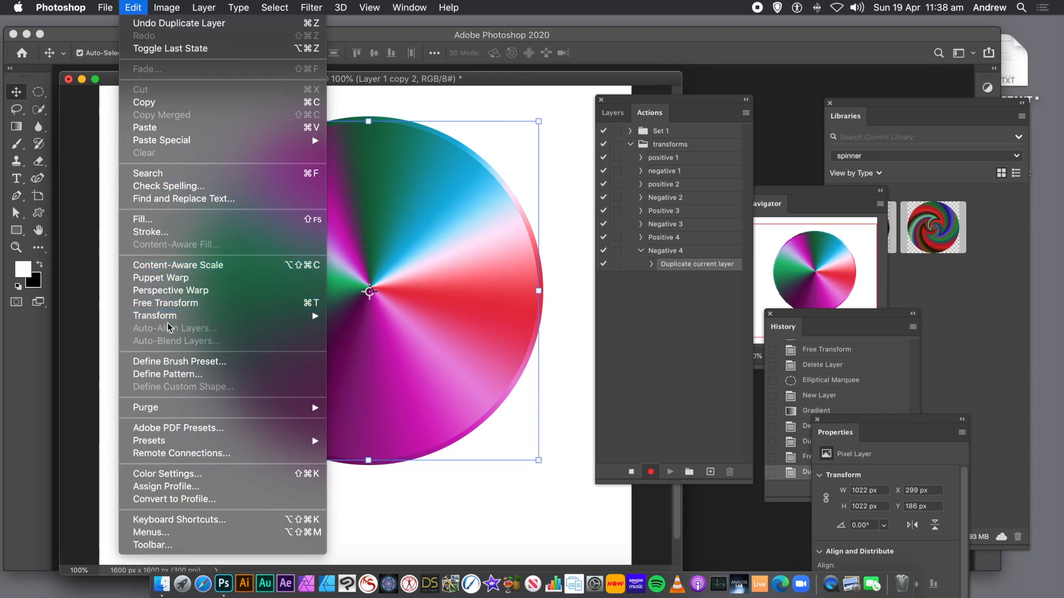
{"action": "mouse_move", "coordinate": [177, 317]}
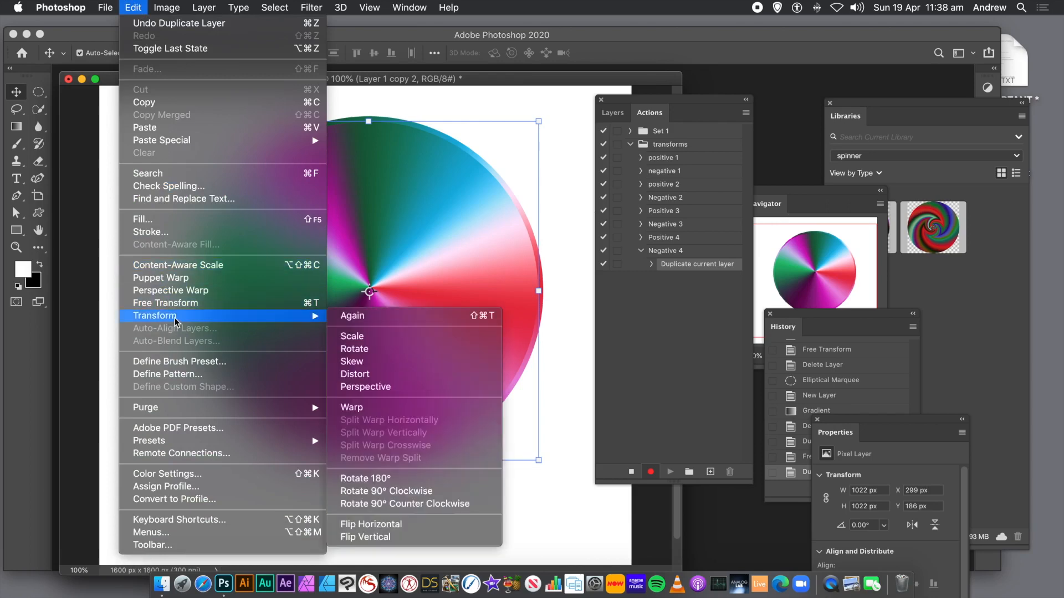
{"action": "left_click", "coordinate": [372, 336]}
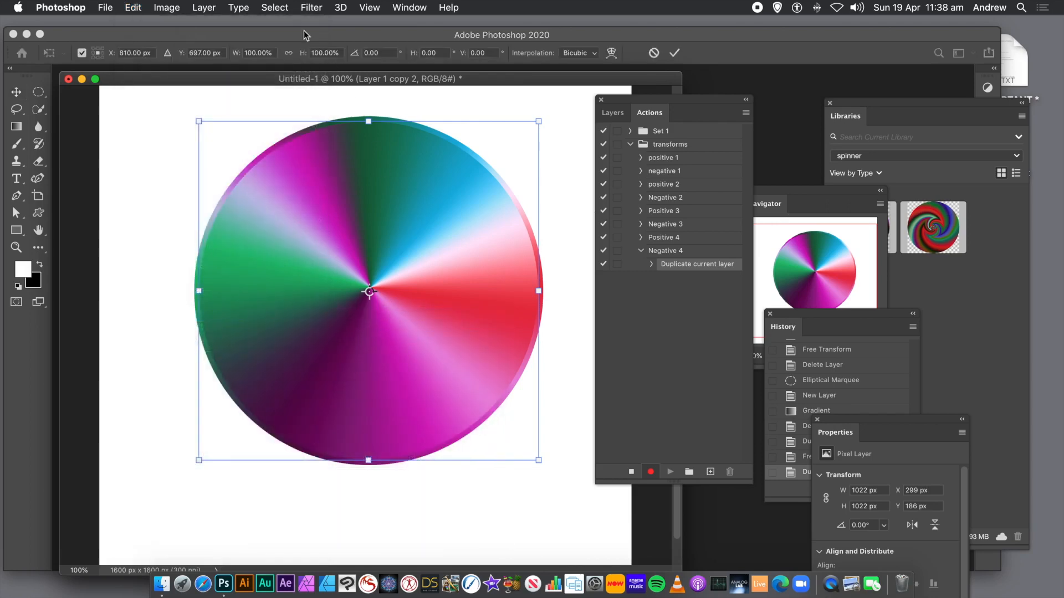
{"action": "left_click", "coordinate": [276, 52]}
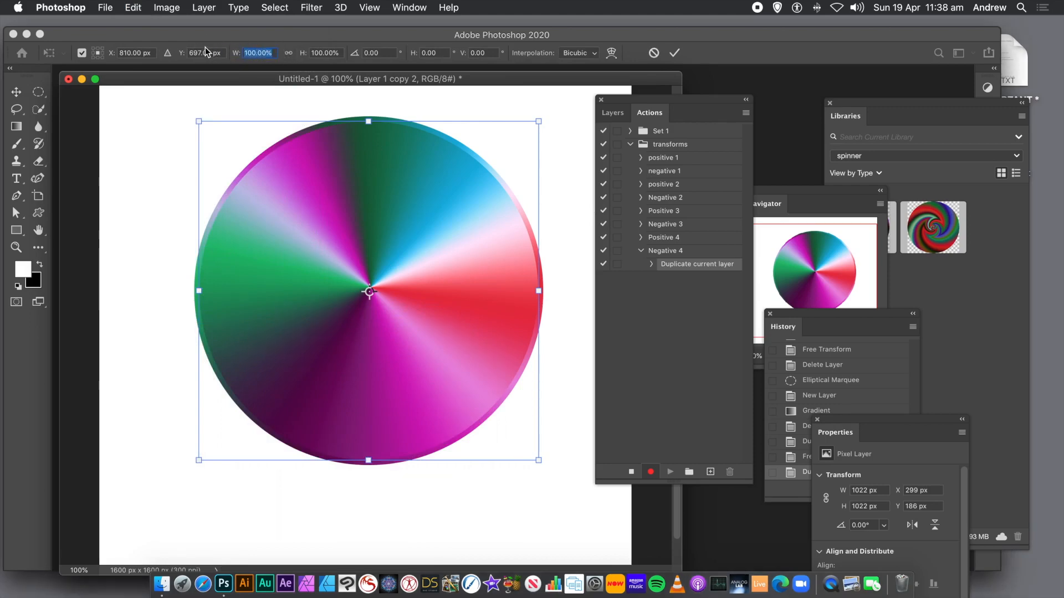
{"action": "type", "text": "97"}
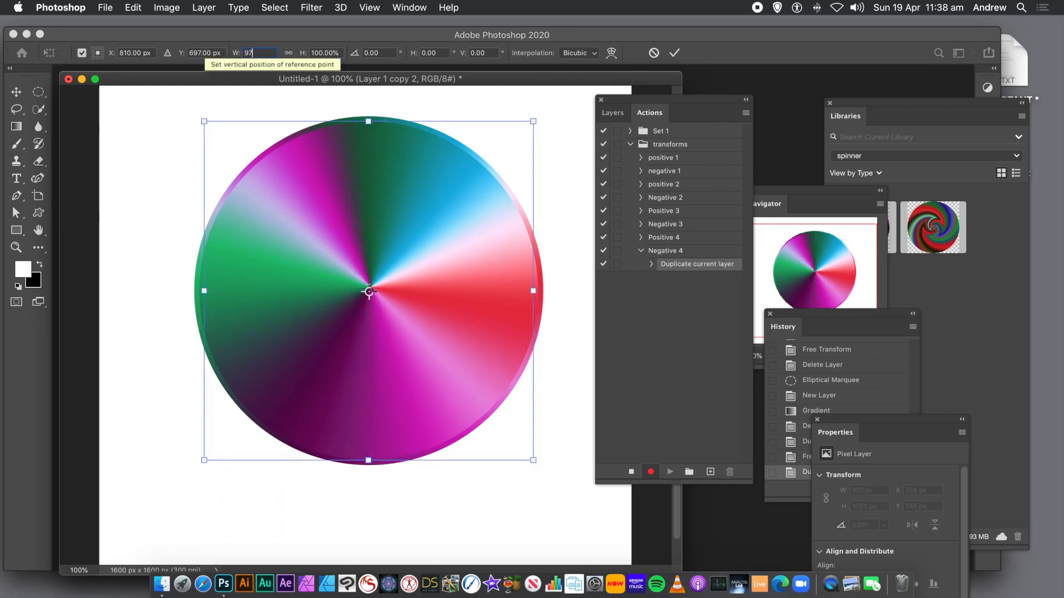
{"action": "key", "text": "Tab"}
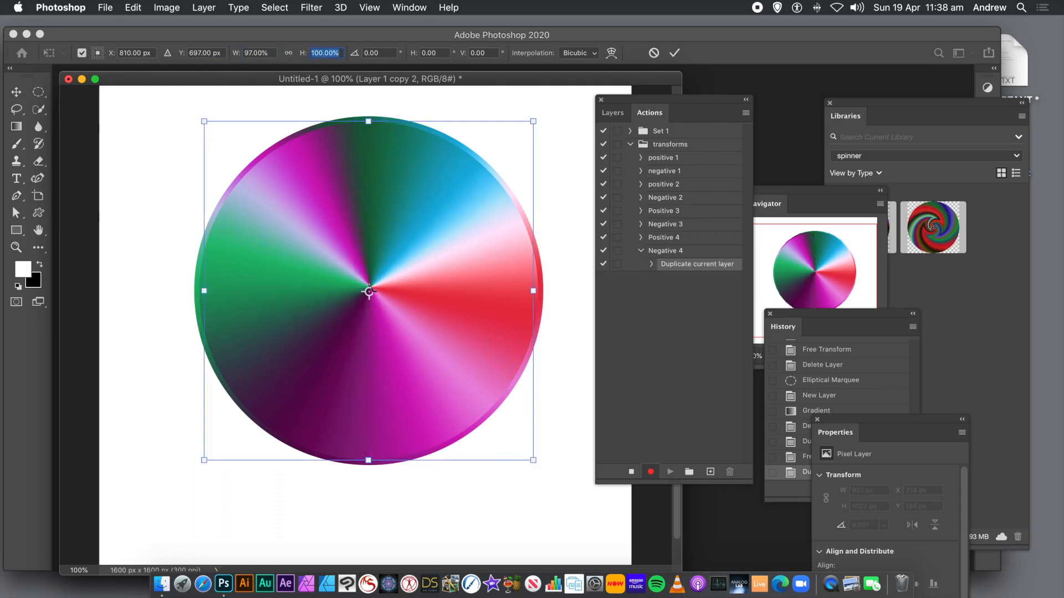
{"action": "type", "text": "9"}
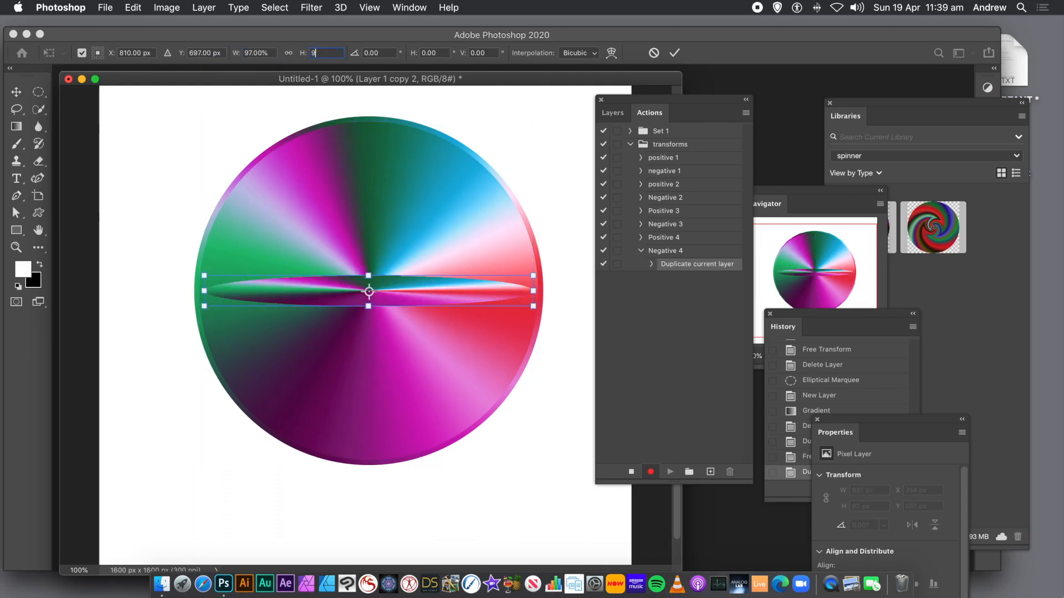
{"action": "type", "text": "7"}
{"action": "key", "text": "Tab"}
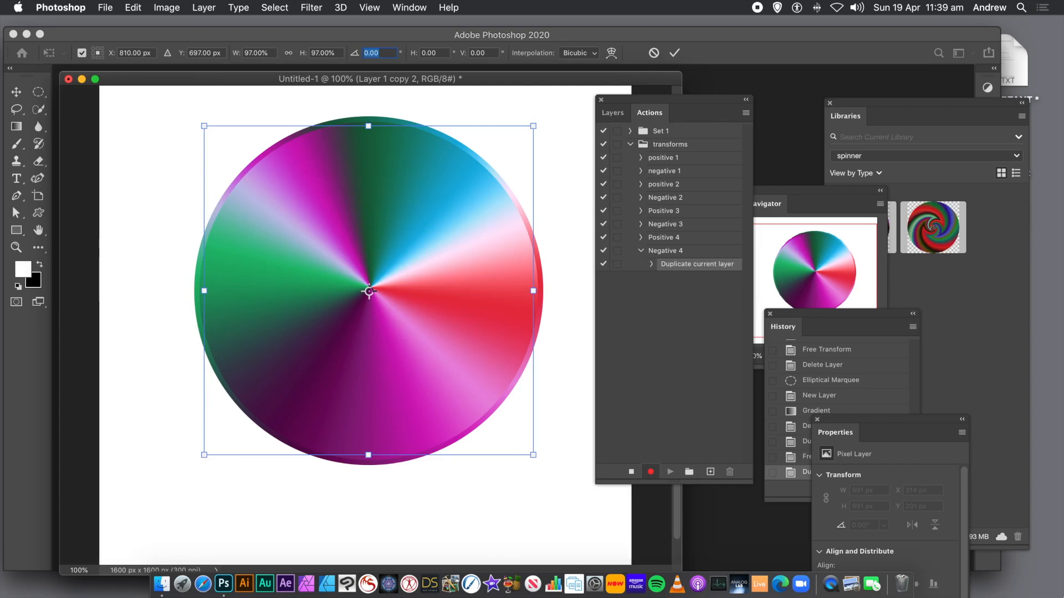
{"action": "type", "text": "-10"}
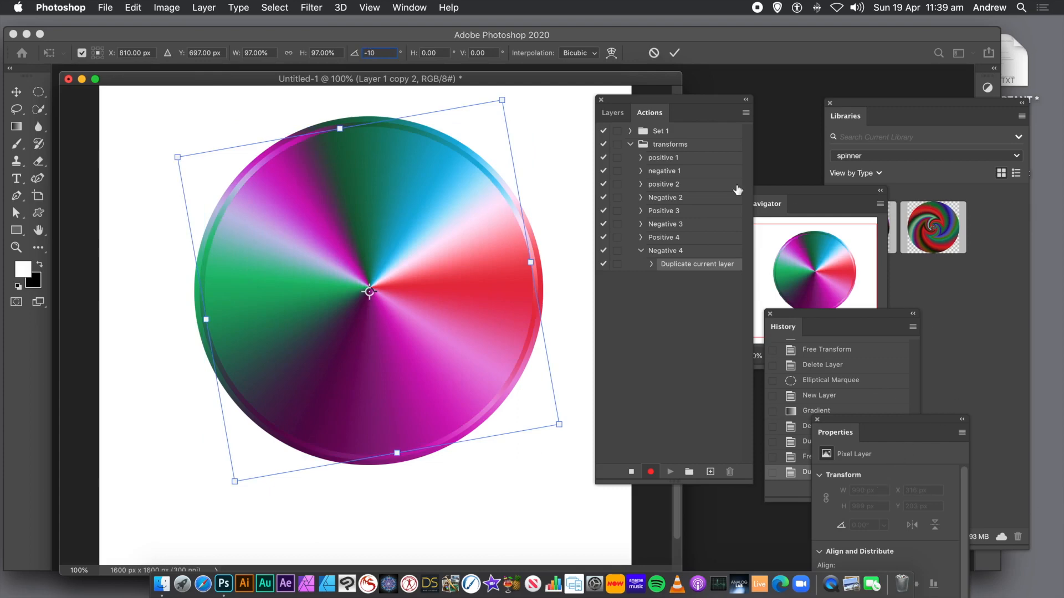
{"action": "left_click", "coordinate": [675, 54]}
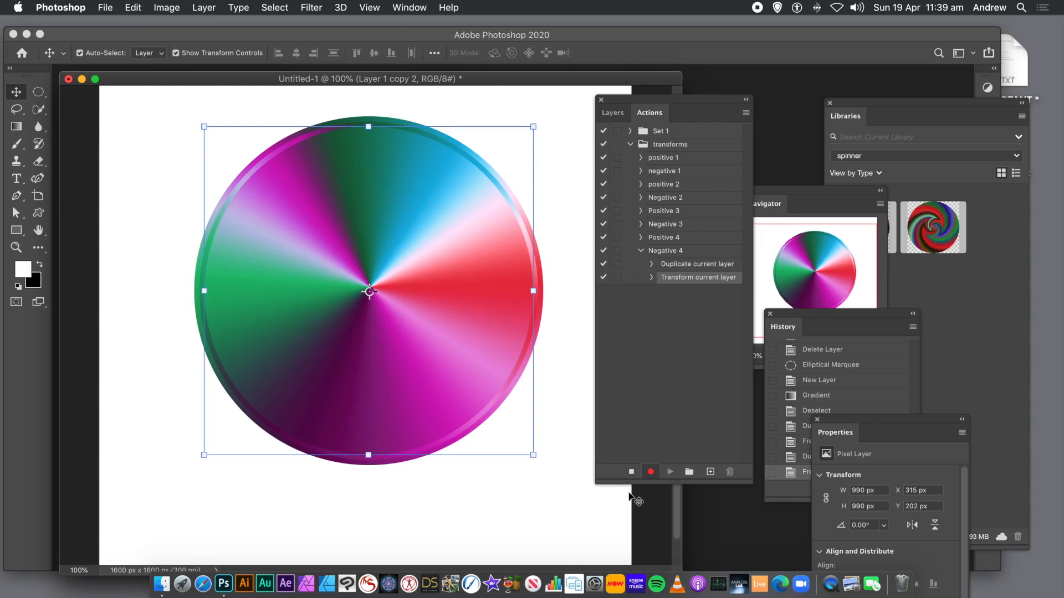
- Stop recording the Negative 4 action and collapse it in the Actions panel
{"action": "left_click", "coordinate": [630, 471]}
{"action": "left_click", "coordinate": [641, 251]}
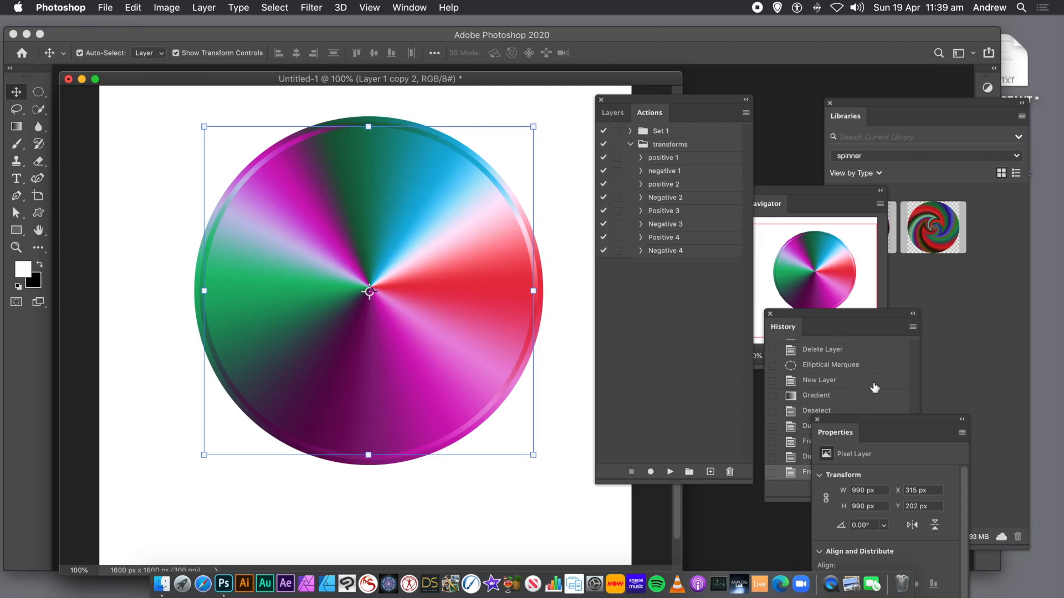
{"action": "left_click", "coordinate": [916, 396]}
{"action": "scroll", "coordinate": [914, 394], "scroll_direction": "down", "scroll_amount": 5}
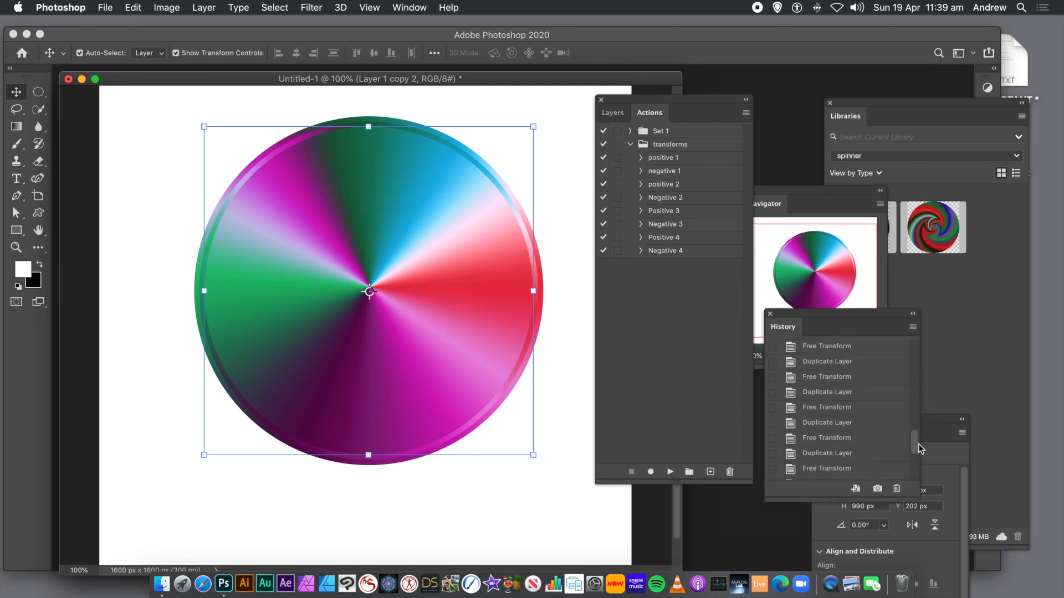
{"action": "left_click_drag", "start_coordinate": [916, 443], "coordinate": [907, 350]}
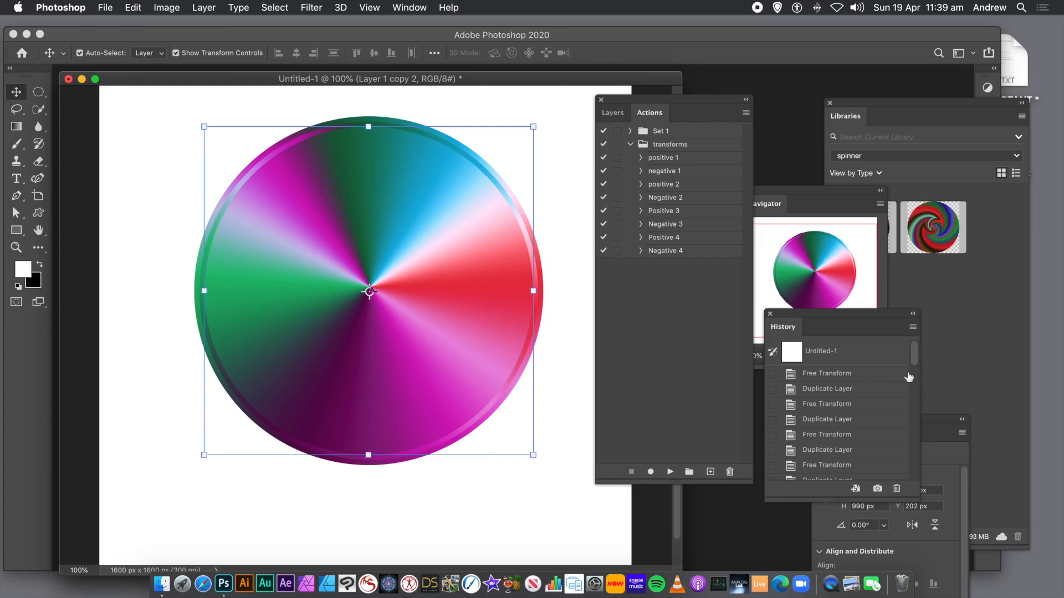
- Revert the document to the Deselect history state
{"action": "left_click_drag", "start_coordinate": [914, 358], "coordinate": [924, 467]}
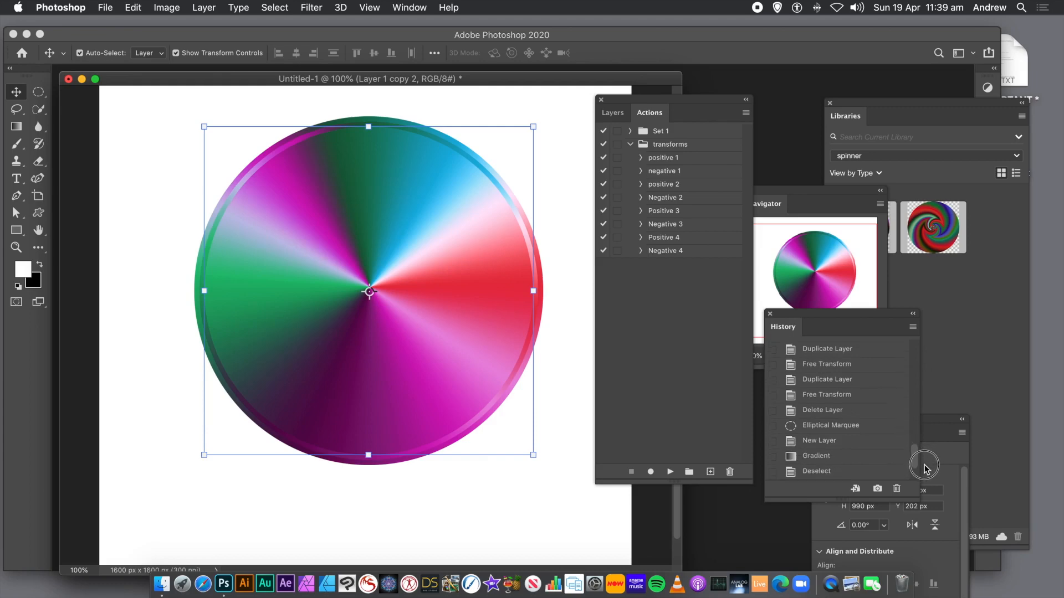
{"action": "left_click", "coordinate": [828, 472]}
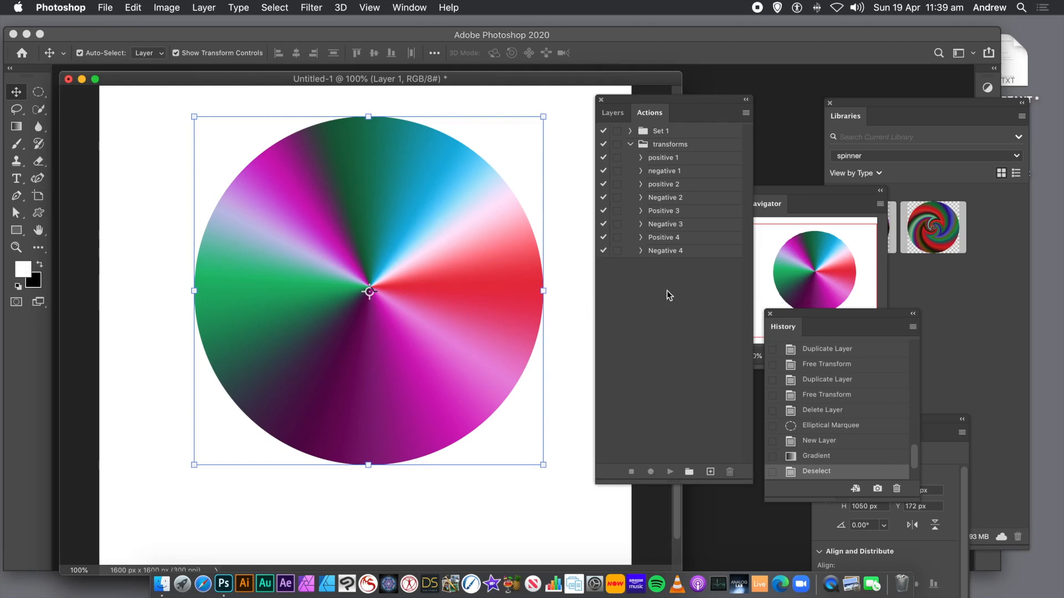
- Select the Positive 4 action and play it repeatedly to test the spinner
{"action": "left_click", "coordinate": [666, 239]}
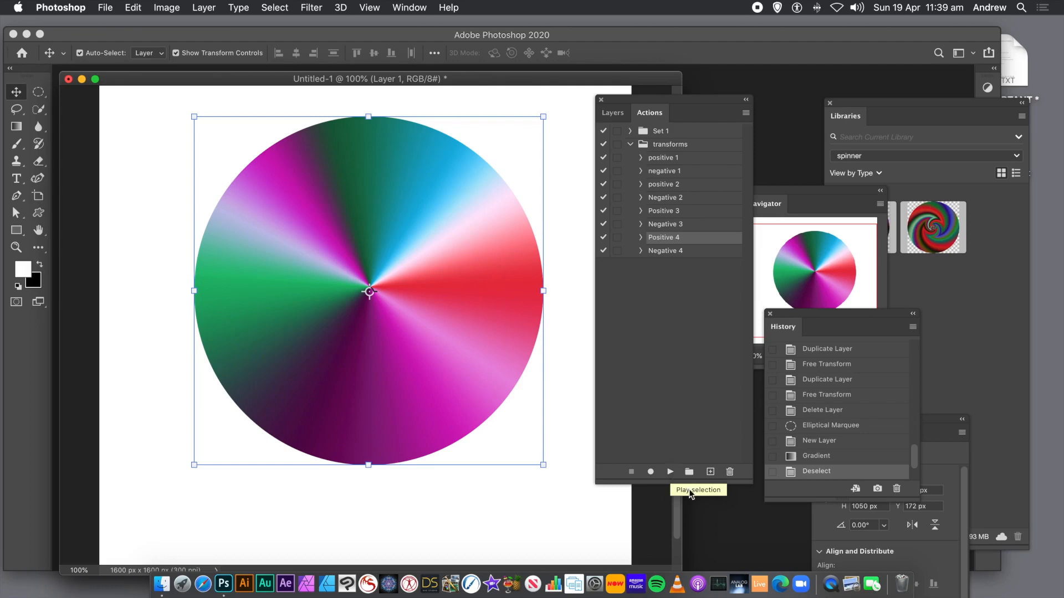
{"action": "left_click_drag", "start_coordinate": [690, 484], "coordinate": [682, 336]}
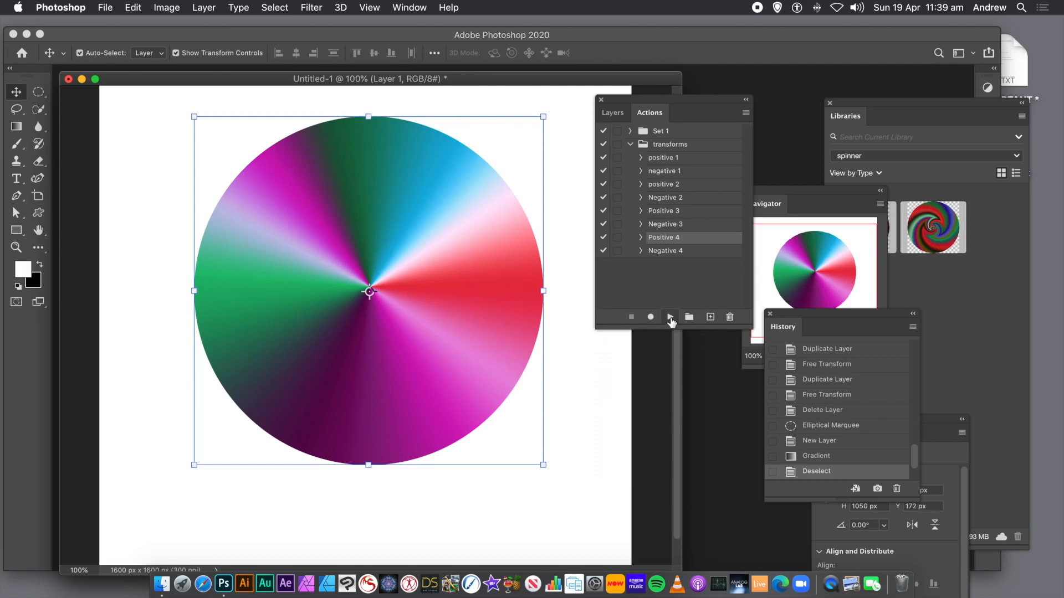
{"action": "left_click", "coordinate": [670, 317]}
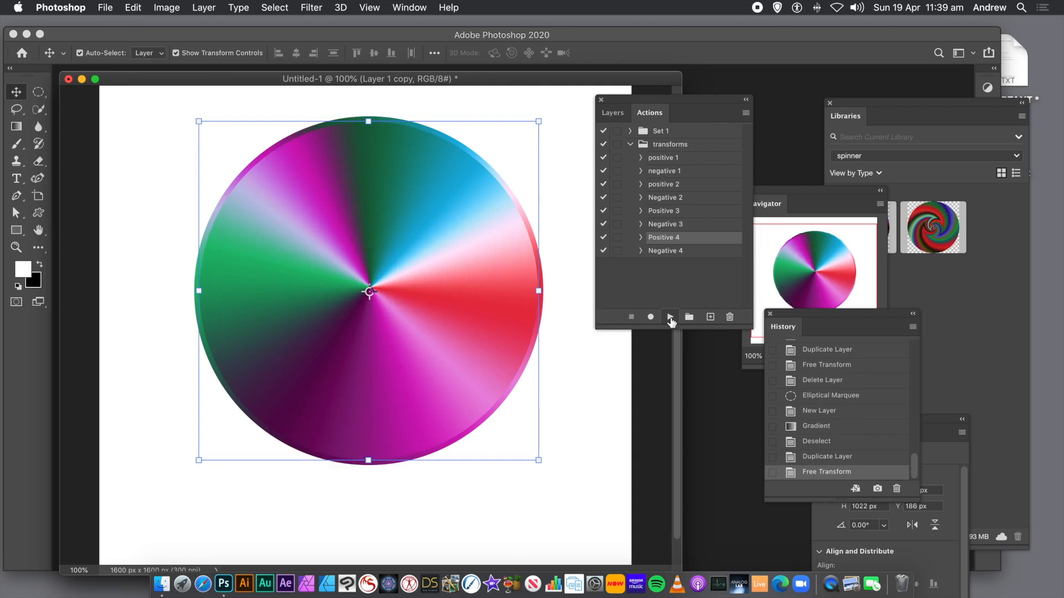
{"action": "left_click", "coordinate": [670, 317]}
{"action": "left_click", "coordinate": [670, 317]}
{"action": "left_click", "coordinate": [670, 317]}
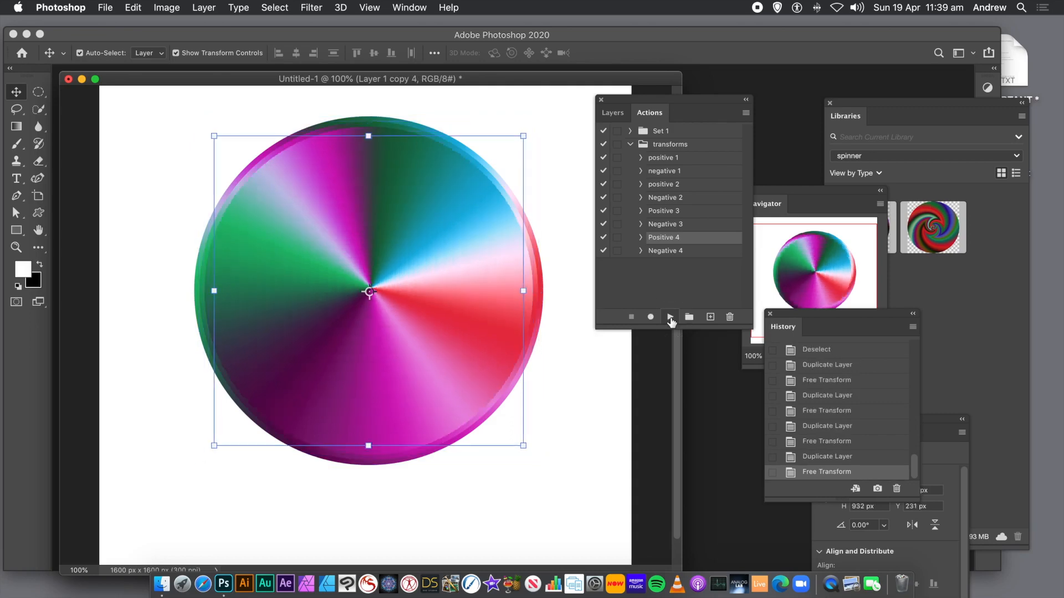
{"action": "left_click", "coordinate": [670, 317]}
{"action": "left_click", "coordinate": [669, 317]}
{"action": "left_click", "coordinate": [670, 317]}
{"action": "left_click", "coordinate": [670, 317]}
{"action": "left_click", "coordinate": [670, 317]}
{"action": "left_click", "coordinate": [670, 317]}
{"action": "left_click", "coordinate": [670, 317]}
{"action": "left_click", "coordinate": [670, 318]}
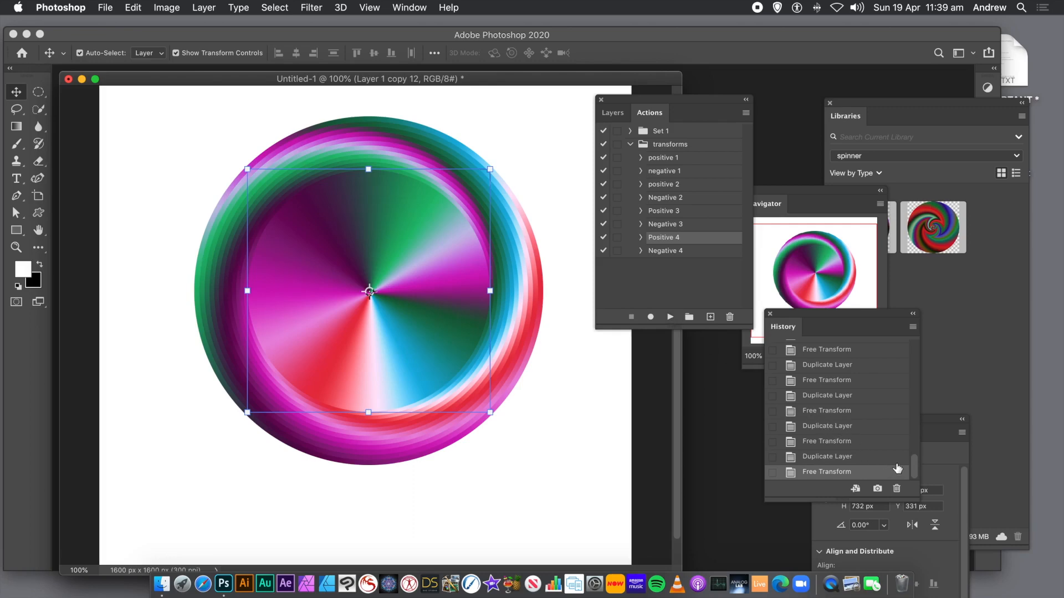
- Step back through history to the Deselect state, discarding the test copies
{"action": "left_click_drag", "start_coordinate": [914, 470], "coordinate": [903, 405]}
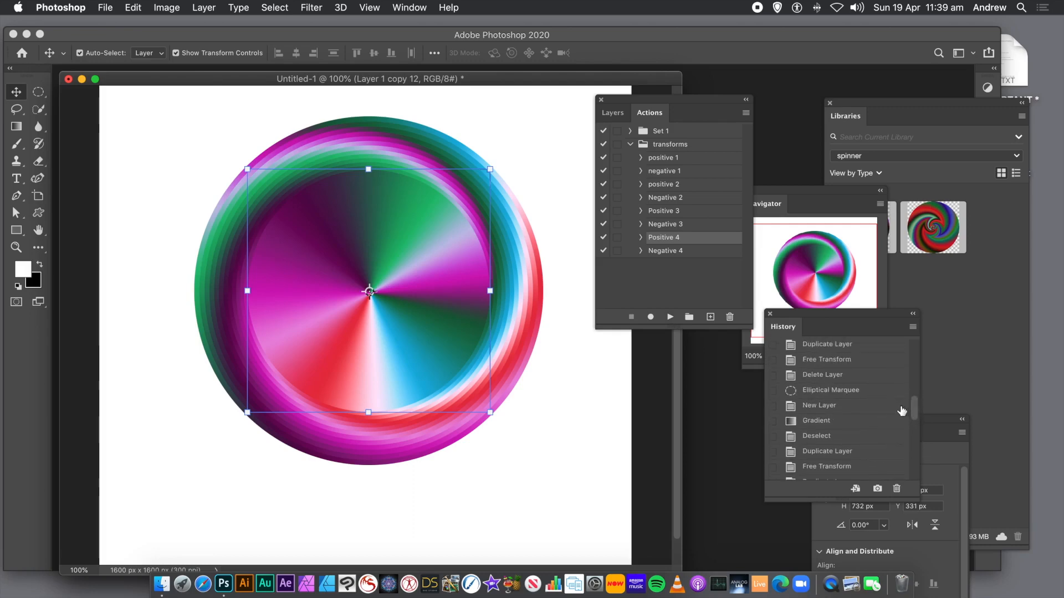
{"action": "left_click", "coordinate": [818, 422]}
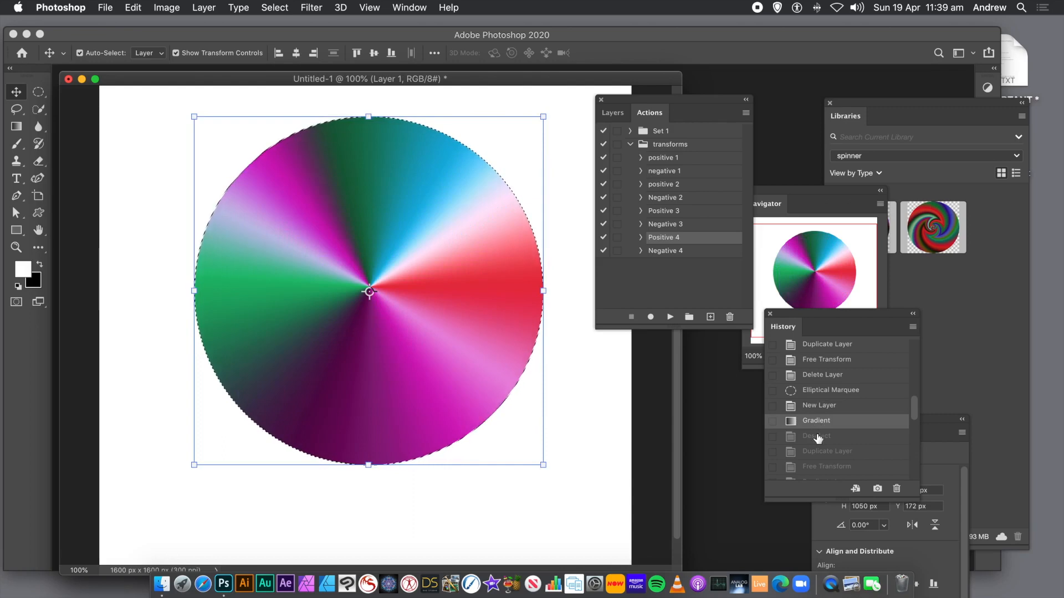
{"action": "left_click", "coordinate": [818, 437]}
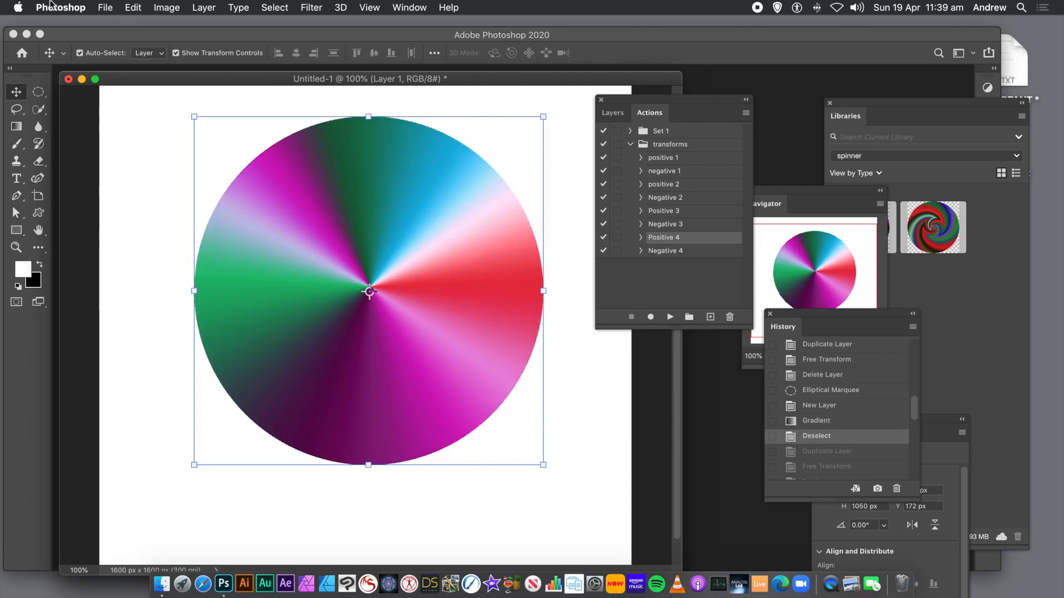
- Convert Layer 1 to a Smart Object
{"action": "left_click", "coordinate": [202, 9]}
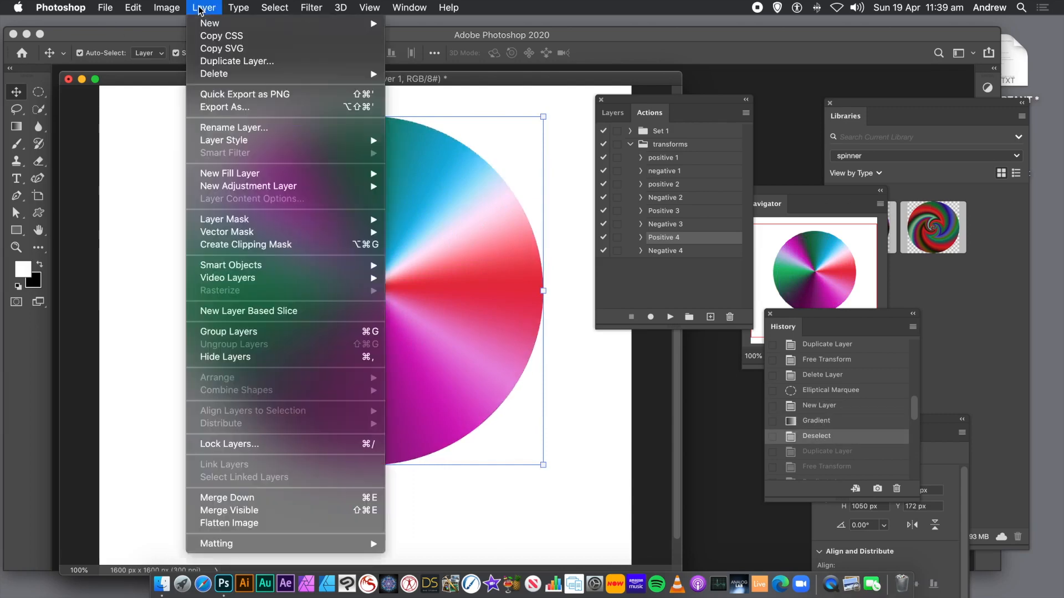
{"action": "mouse_move", "coordinate": [230, 146]}
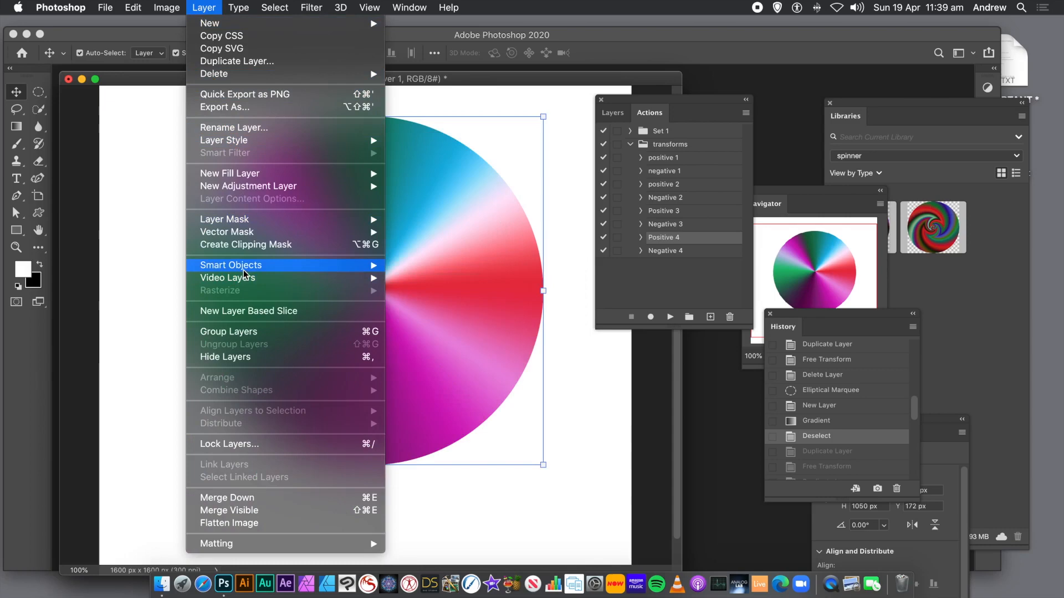
{"action": "mouse_move", "coordinate": [246, 267]}
{"action": "left_click", "coordinate": [413, 267]}
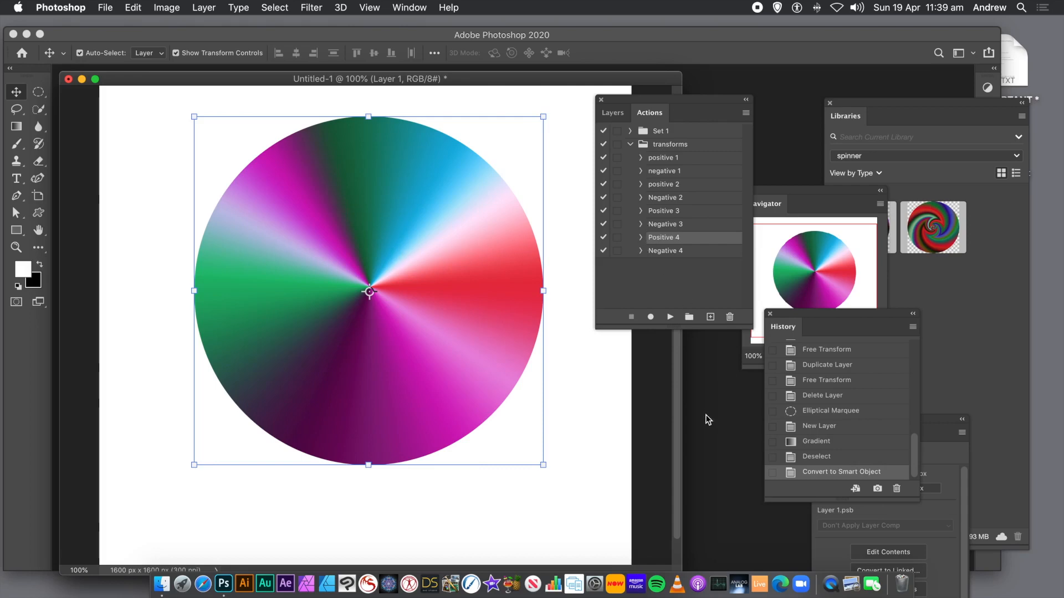
- Play the Positive 4 action eight times to build scaled, rotated copies
{"action": "left_click", "coordinate": [670, 318]}
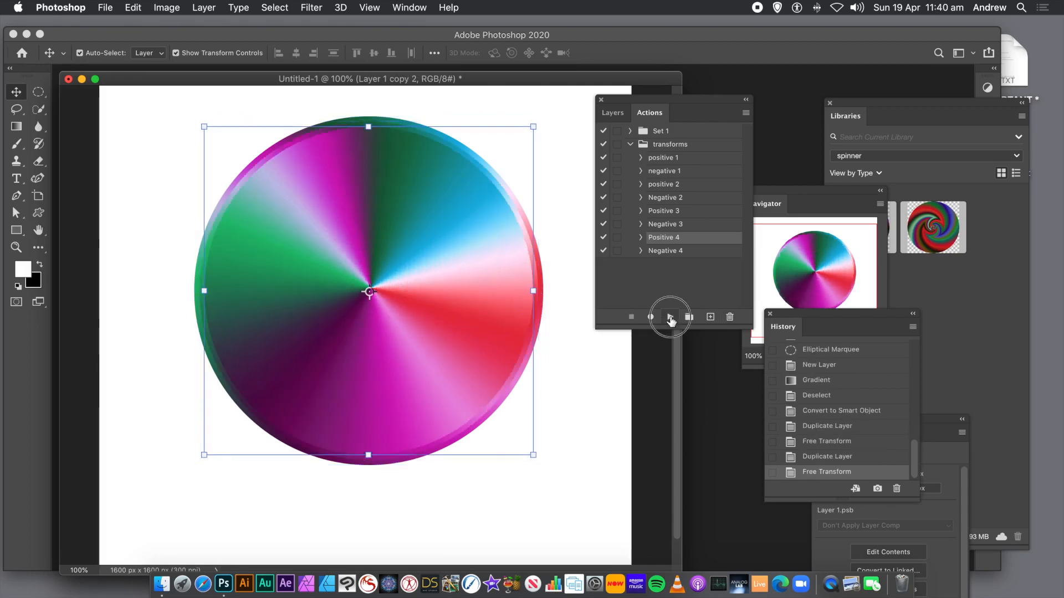
{"action": "left_click", "coordinate": [671, 320]}
{"action": "left_click", "coordinate": [671, 319]}
{"action": "left_click", "coordinate": [671, 319]}
{"action": "left_click", "coordinate": [671, 319]}
{"action": "left_click", "coordinate": [671, 320]}
{"action": "left_click", "coordinate": [671, 319]}
{"action": "left_click", "coordinate": [671, 319]}
{"action": "left_click", "coordinate": [671, 319]}
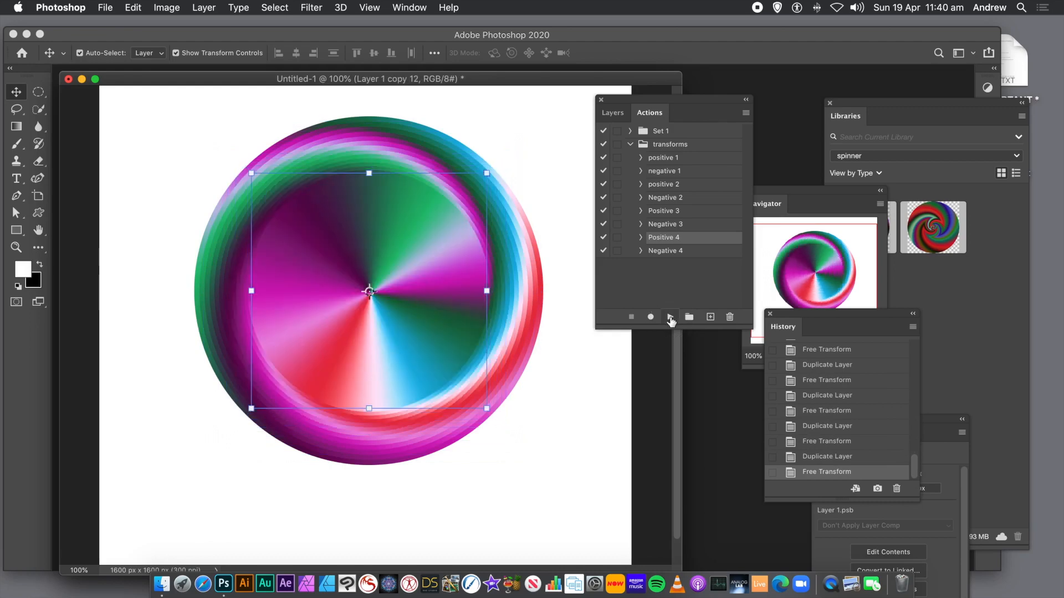
{"action": "left_click", "coordinate": [671, 319]}
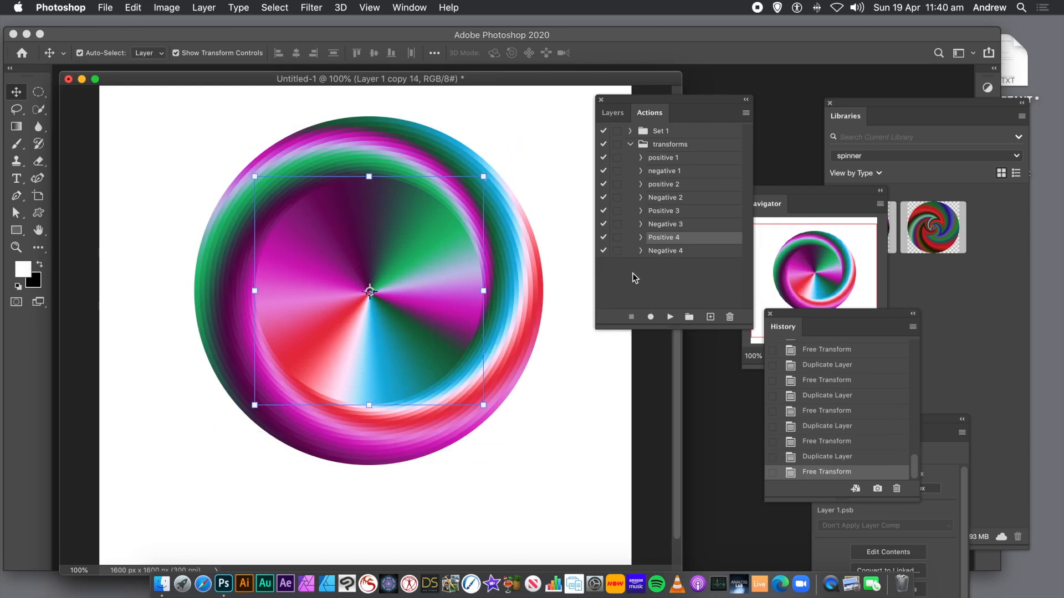
- Select the Negative 4 action and play it repeatedly to reverse the spin direction
{"action": "left_click", "coordinate": [654, 252]}
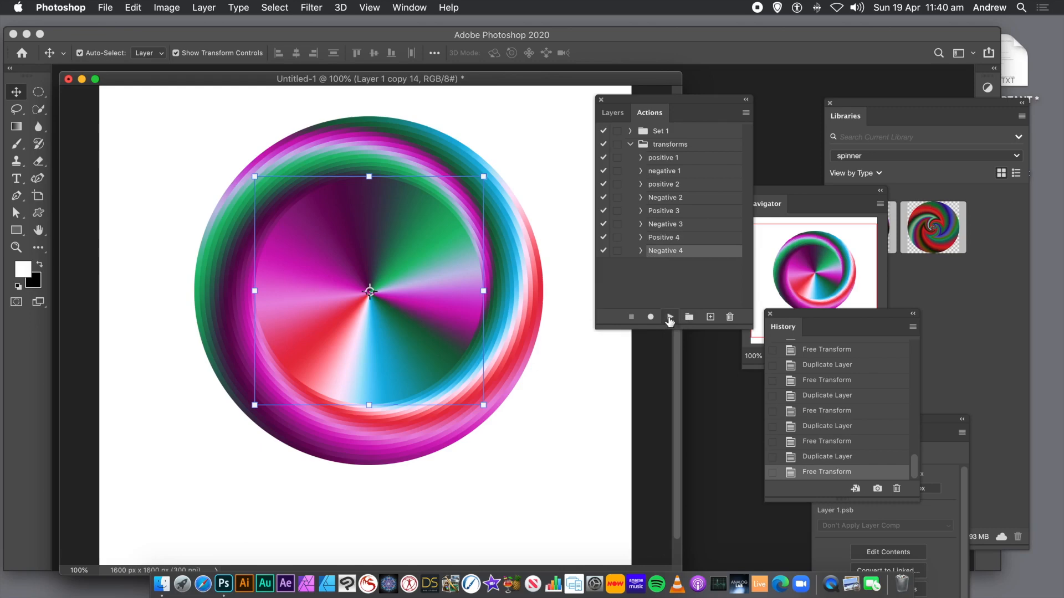
{"action": "left_click", "coordinate": [670, 318]}
{"action": "left_click", "coordinate": [670, 318]}
{"action": "left_click", "coordinate": [670, 318]}
{"action": "left_click", "coordinate": [670, 318]}
{"action": "left_click", "coordinate": [670, 318]}
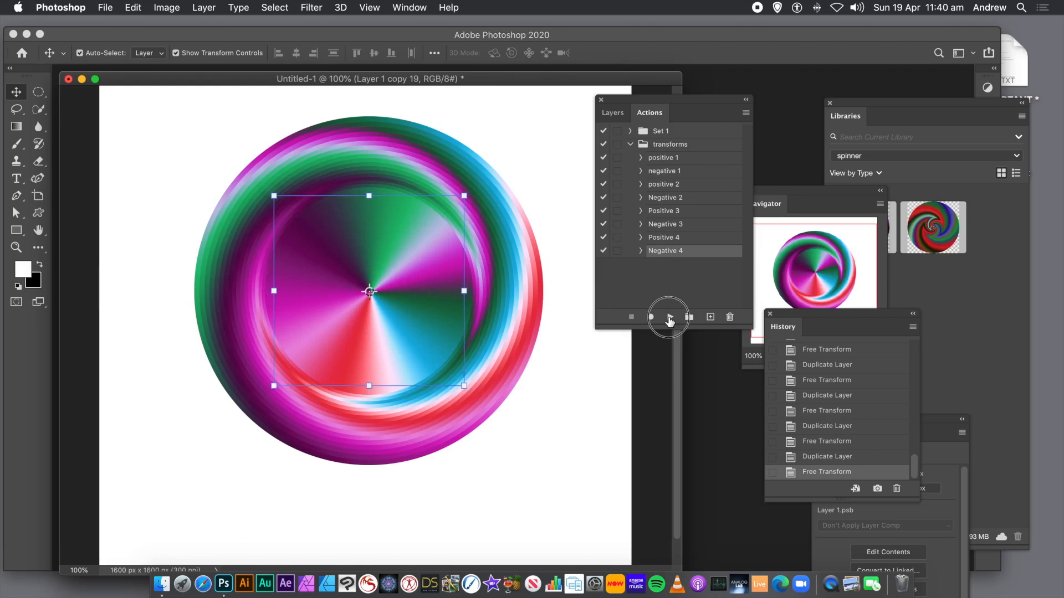
{"action": "left_click", "coordinate": [670, 318]}
{"action": "left_click", "coordinate": [670, 318]}
{"action": "left_click", "coordinate": [670, 318]}
{"action": "left_click", "coordinate": [670, 318]}
{"action": "left_click", "coordinate": [670, 318]}
{"action": "left_click", "coordinate": [670, 318]}
{"action": "left_click", "coordinate": [670, 318]}
{"action": "left_click", "coordinate": [670, 318]}
{"action": "left_click", "coordinate": [670, 318]}
{"action": "left_click", "coordinate": [670, 319]}
{"action": "left_click", "coordinate": [670, 318]}
{"action": "left_click", "coordinate": [670, 318]}
{"action": "left_click", "coordinate": [670, 318]}
{"action": "left_click", "coordinate": [670, 318]}
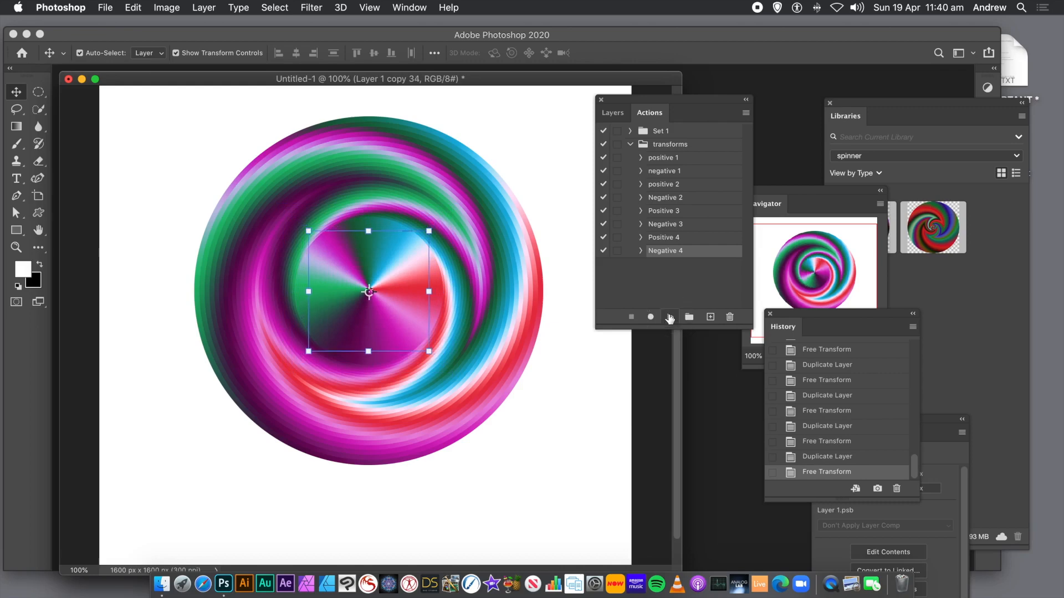
{"action": "left_click", "coordinate": [670, 318]}
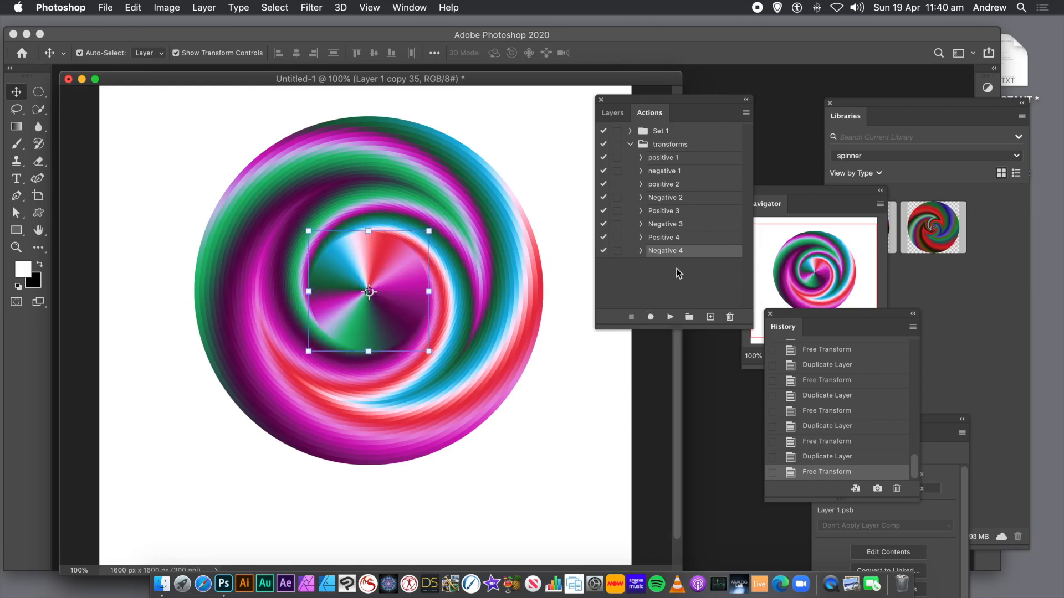
- Select the Positive 4 action and play it five more times
{"action": "left_click", "coordinate": [669, 238]}
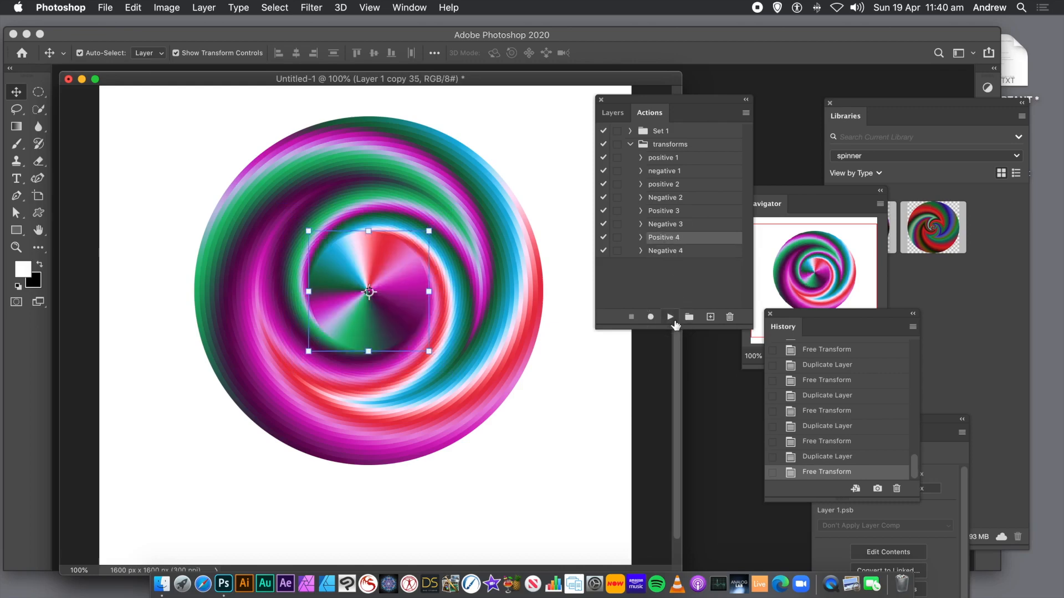
{"action": "left_click", "coordinate": [670, 318]}
{"action": "left_click", "coordinate": [671, 318]}
{"action": "left_click", "coordinate": [670, 318]}
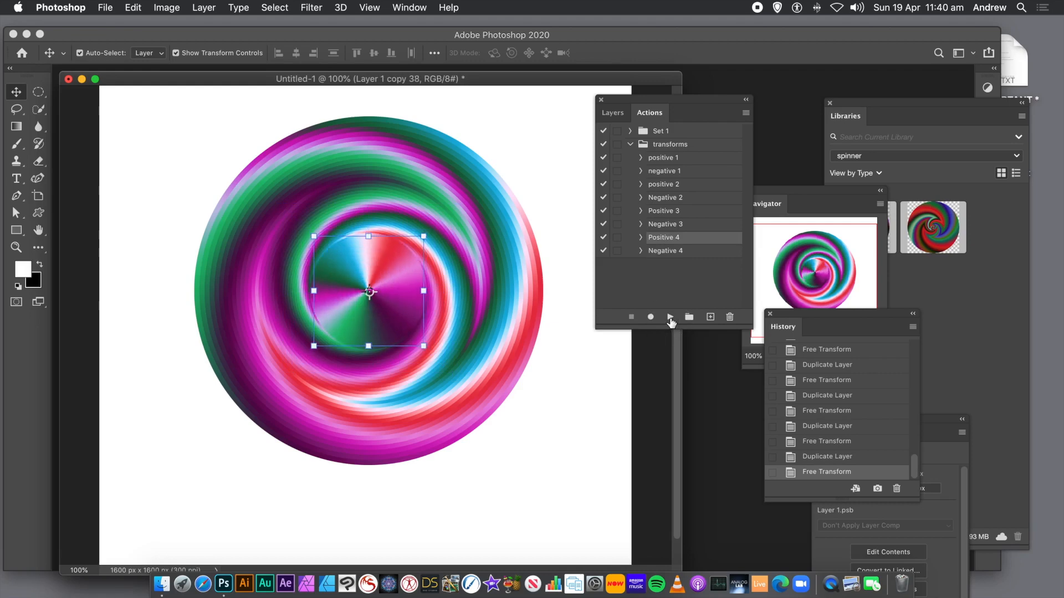
{"action": "left_click", "coordinate": [671, 317]}
{"action": "left_click", "coordinate": [671, 317]}
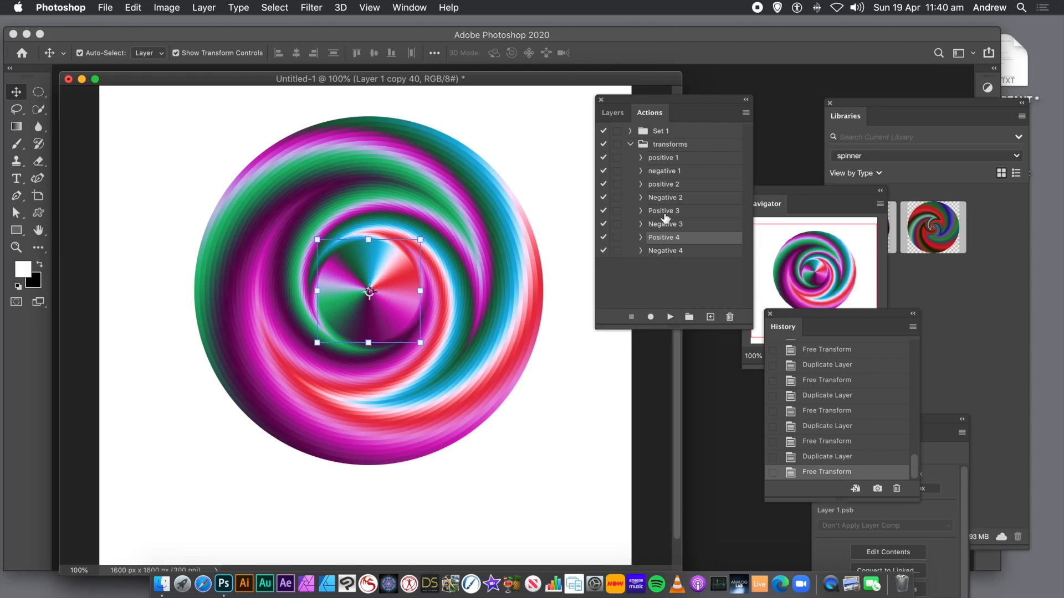
- Select the Positive 3 action and play it repeatedly
{"action": "left_click", "coordinate": [666, 216]}
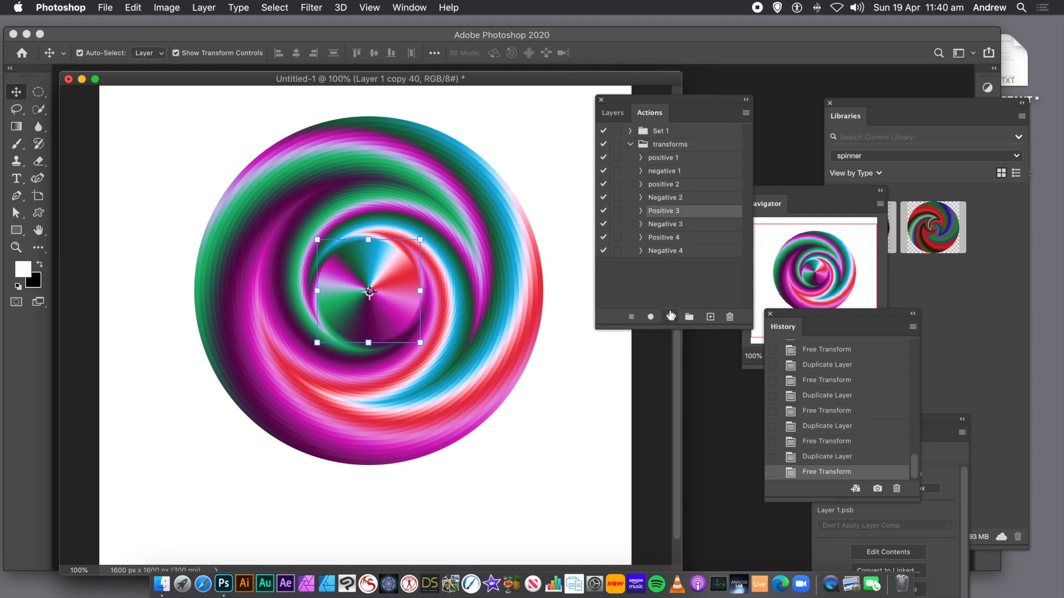
{"action": "left_click", "coordinate": [670, 317]}
{"action": "left_click", "coordinate": [669, 317]}
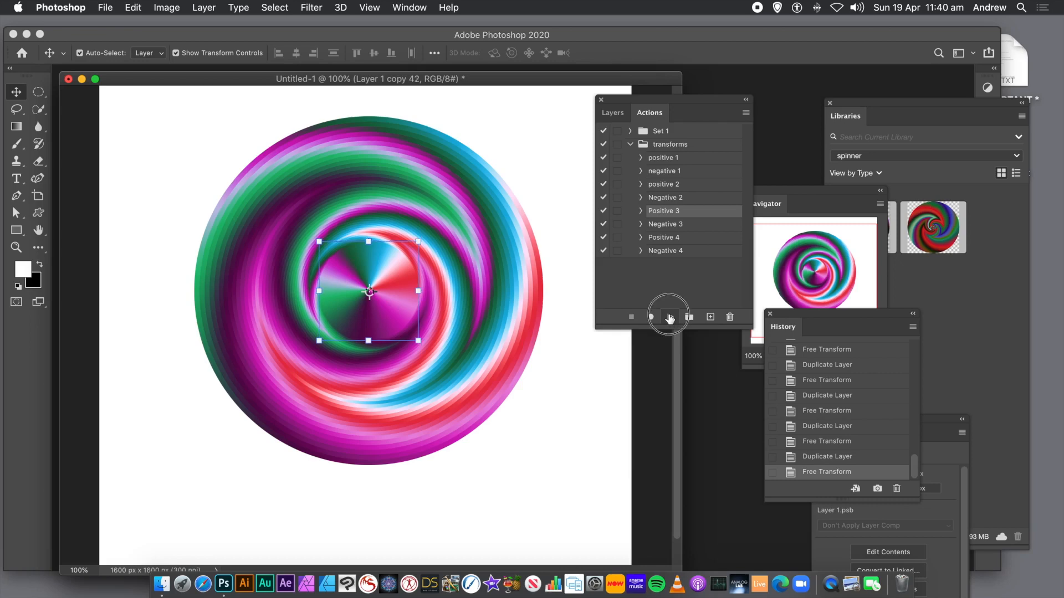
{"action": "left_click", "coordinate": [669, 317]}
{"action": "left_click", "coordinate": [670, 318]}
{"action": "left_click", "coordinate": [669, 317]}
{"action": "left_click", "coordinate": [670, 317]}
{"action": "left_click", "coordinate": [669, 317]}
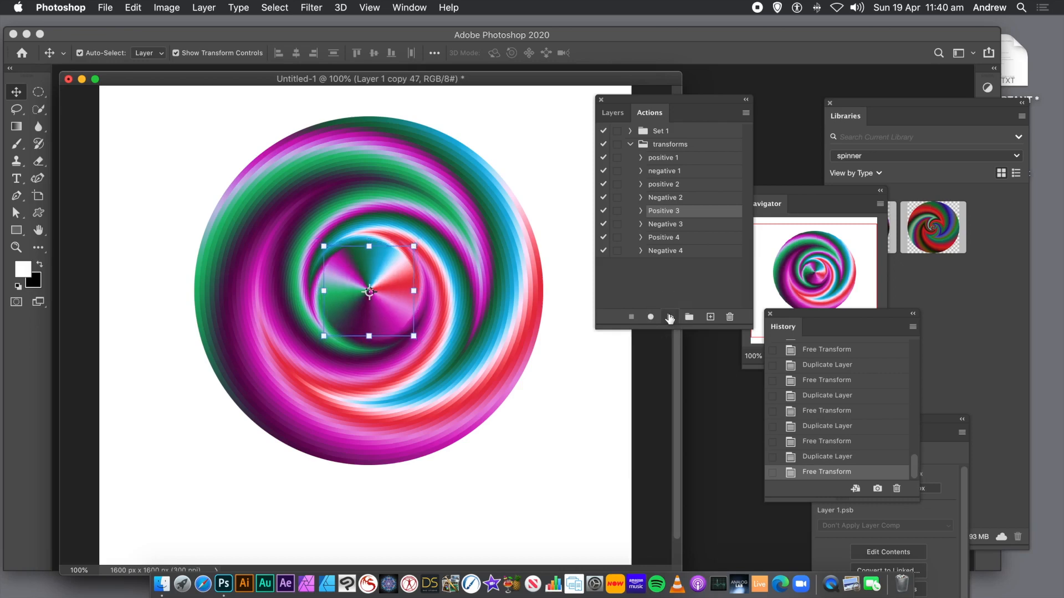
{"action": "left_click", "coordinate": [669, 318]}
{"action": "left_click", "coordinate": [669, 317]}
{"action": "left_click", "coordinate": [669, 318]}
{"action": "left_click", "coordinate": [669, 318]}
{"action": "left_click", "coordinate": [670, 317]}
{"action": "left_click", "coordinate": [670, 318]}
{"action": "left_click", "coordinate": [670, 317]}
{"action": "left_click", "coordinate": [669, 318]}
{"action": "left_click", "coordinate": [669, 318]}
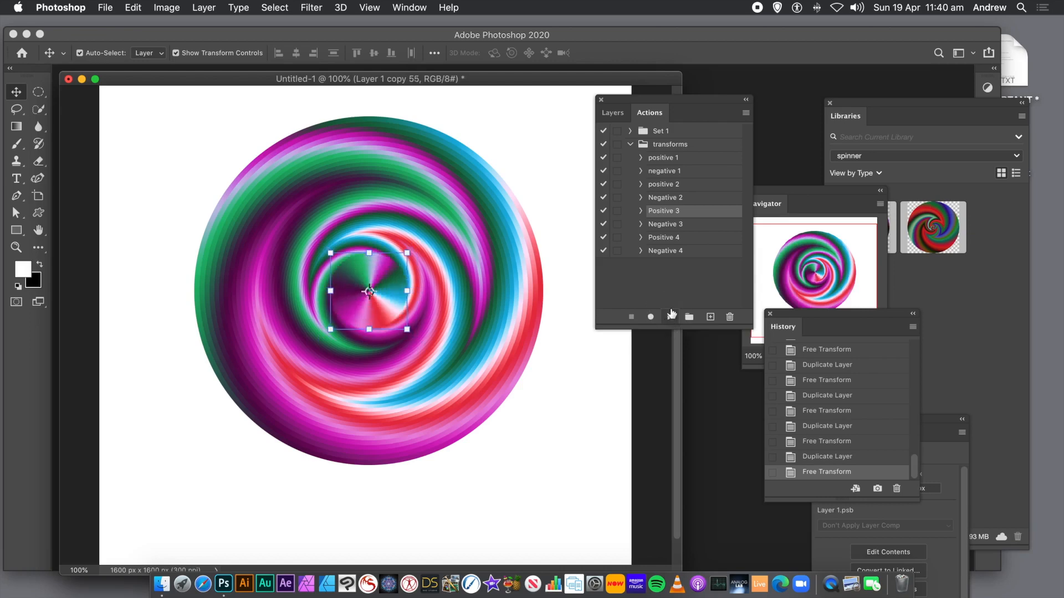
- Select the Negative 2 action and play it repeatedly
{"action": "left_click", "coordinate": [666, 199]}
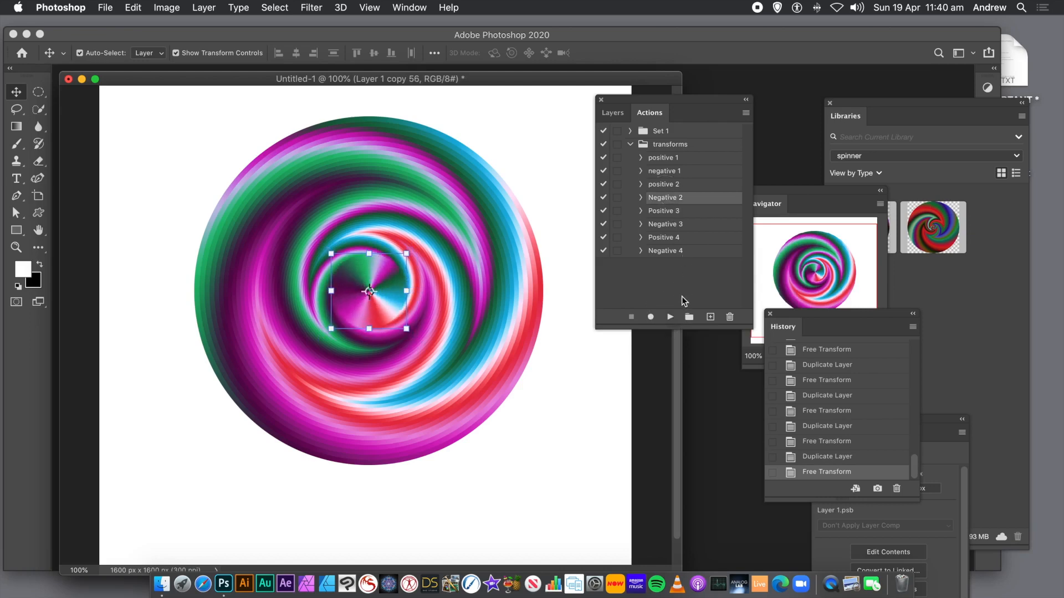
{"action": "left_click", "coordinate": [670, 317]}
{"action": "left_click", "coordinate": [670, 318]}
{"action": "left_click", "coordinate": [670, 317]}
{"action": "left_click", "coordinate": [670, 318]}
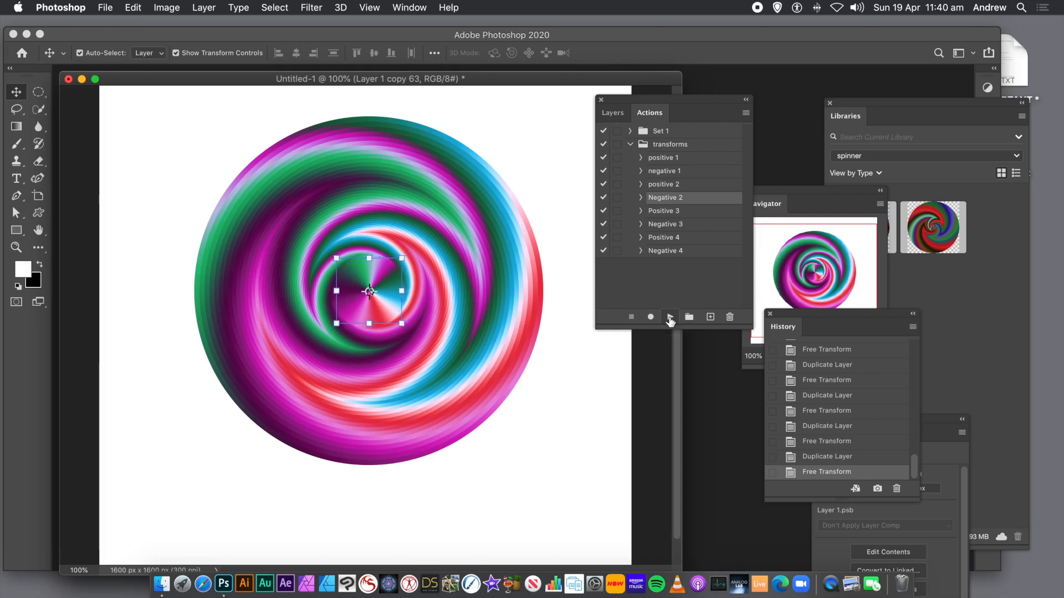
{"action": "left_click", "coordinate": [670, 318]}
{"action": "left_click", "coordinate": [670, 318]}
{"action": "left_click", "coordinate": [670, 317]}
{"action": "left_click", "coordinate": [670, 318]}
{"action": "left_click", "coordinate": [670, 318]}
{"action": "left_click", "coordinate": [670, 318]}
{"action": "left_click", "coordinate": [670, 318]}
{"action": "left_click", "coordinate": [670, 318]}
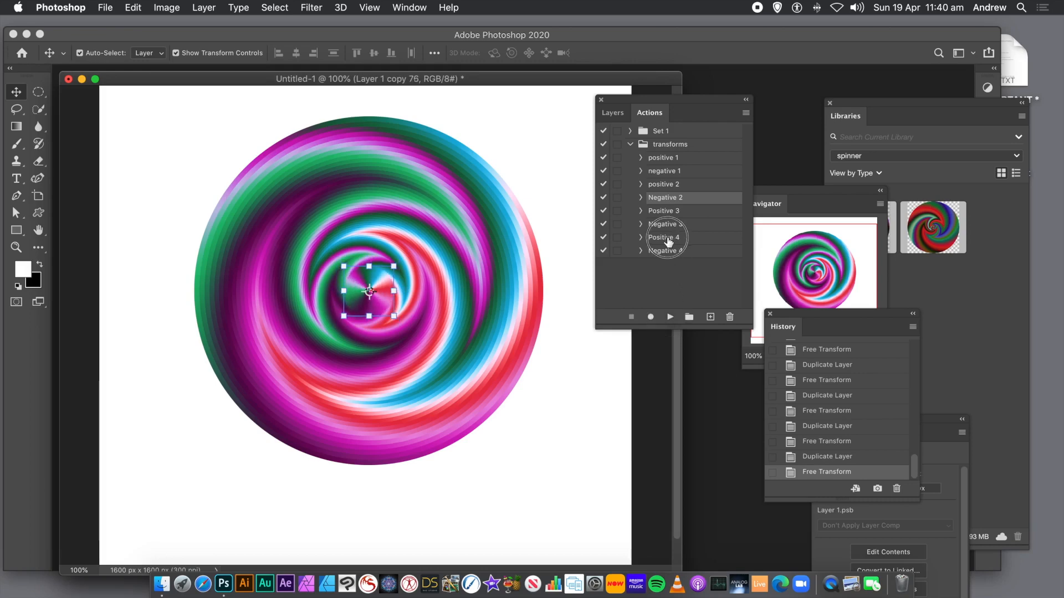
- Play the Positive 4 and Negative 4 actions many times, adding smaller rotated copies toward the centre
{"action": "left_click", "coordinate": [667, 239]}
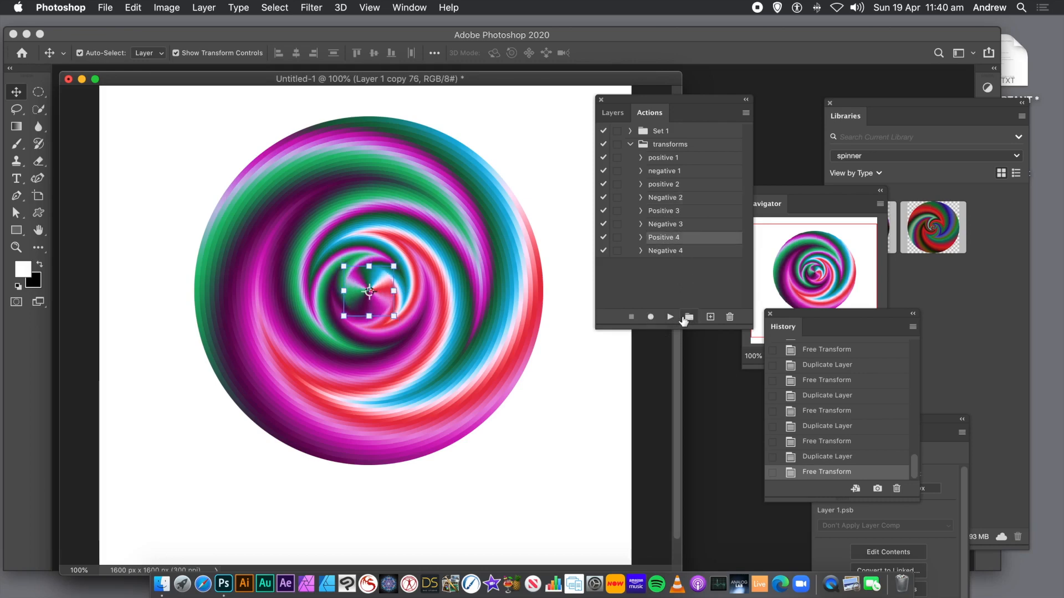
{"action": "left_click", "coordinate": [670, 317]}
{"action": "left_click", "coordinate": [670, 318]}
{"action": "left_click", "coordinate": [670, 318]}
{"action": "left_click", "coordinate": [670, 317]}
{"action": "left_click", "coordinate": [670, 318]}
{"action": "left_click", "coordinate": [670, 317]}
{"action": "left_click", "coordinate": [670, 317]}
{"action": "left_click", "coordinate": [670, 317]}
{"action": "left_click", "coordinate": [670, 318]}
{"action": "left_click", "coordinate": [670, 318]}
{"action": "left_click", "coordinate": [670, 318]}
{"action": "left_click", "coordinate": [670, 318]}
{"action": "left_click", "coordinate": [670, 317]}
{"action": "left_click", "coordinate": [670, 318]}
{"action": "left_click", "coordinate": [670, 317]}
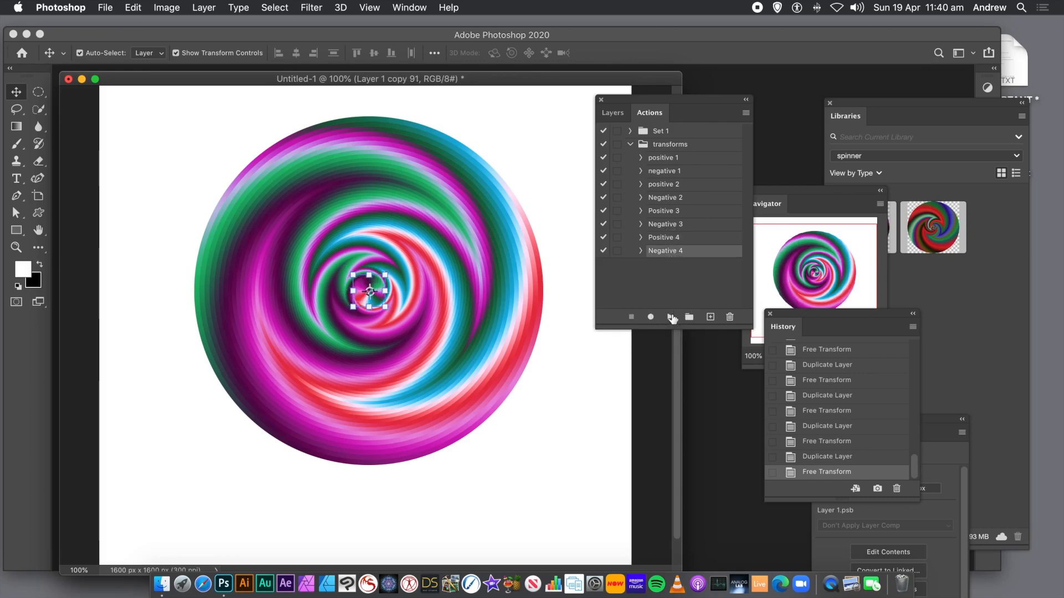
{"action": "left_click", "coordinate": [670, 318]}
{"action": "left_click", "coordinate": [670, 317]}
{"action": "left_click", "coordinate": [670, 317]}
{"action": "left_click", "coordinate": [670, 317]}
{"action": "left_click", "coordinate": [670, 318]}
{"action": "left_click", "coordinate": [670, 317]}
{"action": "left_click", "coordinate": [670, 318]}
{"action": "left_click", "coordinate": [670, 318]}
{"action": "left_click", "coordinate": [670, 317]}
{"action": "left_click", "coordinate": [669, 318]}
{"action": "left_click", "coordinate": [670, 317]}
{"action": "left_click", "coordinate": [670, 317]}
{"action": "left_click", "coordinate": [670, 317]}
{"action": "left_click", "coordinate": [670, 318]}
{"action": "left_click", "coordinate": [670, 317]}
{"action": "left_click", "coordinate": [670, 318]}
{"action": "left_click", "coordinate": [670, 318]}
{"action": "left_click", "coordinate": [670, 318]}
{"action": "left_click", "coordinate": [670, 317]}
{"action": "left_click", "coordinate": [670, 318]}
{"action": "left_click", "coordinate": [670, 318]}
{"action": "left_click", "coordinate": [670, 317]}
{"action": "left_click", "coordinate": [669, 317]}
{"action": "left_click", "coordinate": [670, 318]}
{"action": "left_click", "coordinate": [670, 318]}
{"action": "left_click", "coordinate": [670, 318]}
{"action": "left_click", "coordinate": [670, 317]}
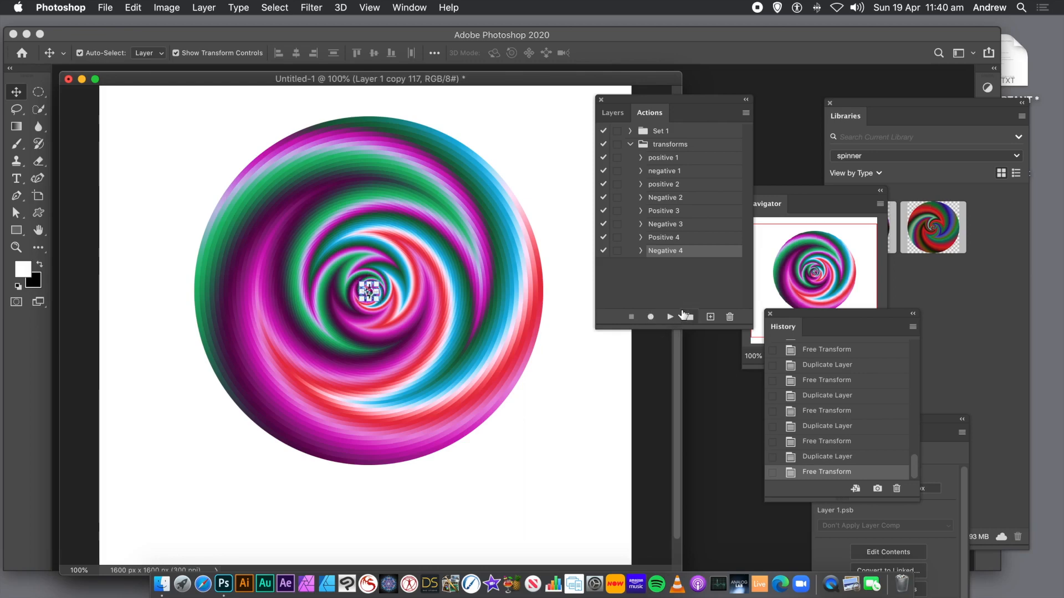
- Select the Positive 4 action and play it repeatedly to finish the spiral centre
{"action": "left_click", "coordinate": [667, 238]}
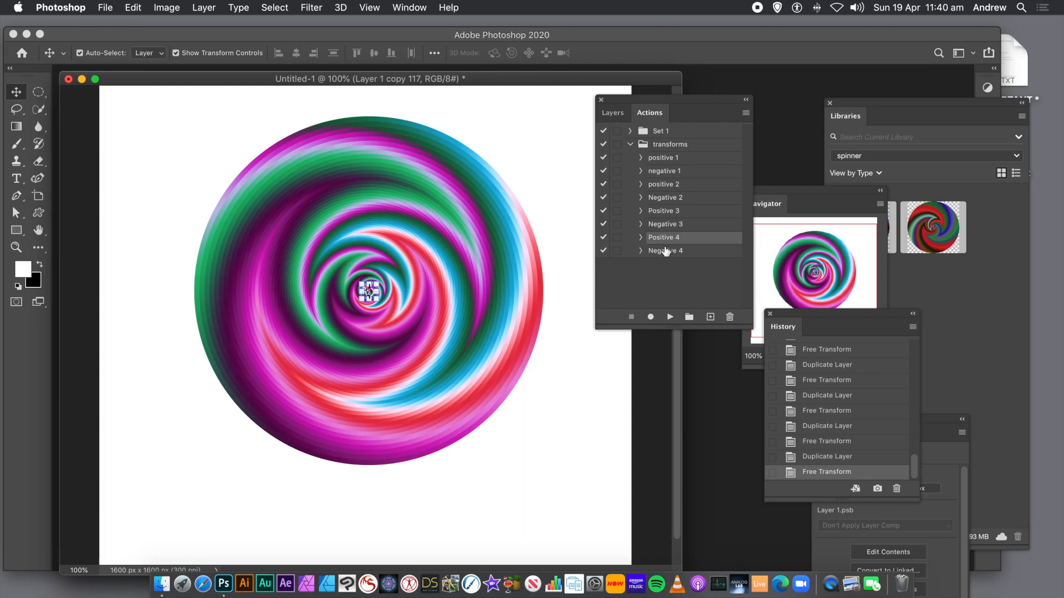
{"action": "left_click", "coordinate": [669, 317]}
{"action": "left_click", "coordinate": [669, 317]}
{"action": "left_click", "coordinate": [668, 317]}
{"action": "left_click", "coordinate": [668, 318]}
{"action": "left_click", "coordinate": [669, 318]}
{"action": "left_click", "coordinate": [668, 317]}
{"action": "left_click", "coordinate": [669, 317]}
{"action": "left_click", "coordinate": [668, 317]}
{"action": "left_click", "coordinate": [668, 318]}
{"action": "left_click", "coordinate": [668, 318]}
{"action": "left_click", "coordinate": [669, 317]}
{"action": "left_click", "coordinate": [669, 318]}
{"action": "left_click", "coordinate": [669, 317]}
{"action": "left_click", "coordinate": [669, 318]}
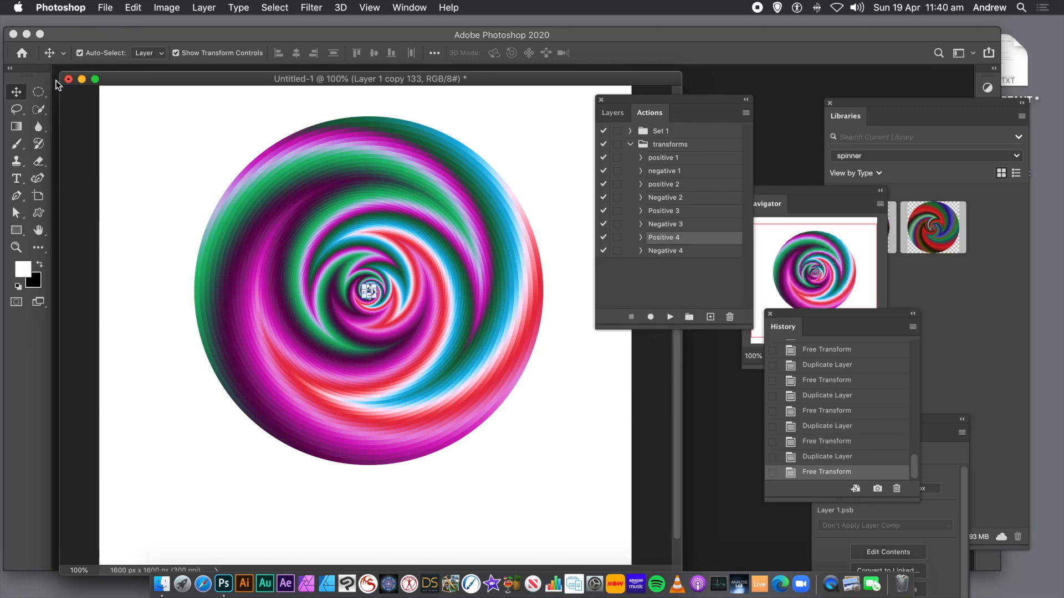
- Select all the spiral layers and convert them together into a single smart object
{"action": "left_click", "coordinate": [149, 132]}
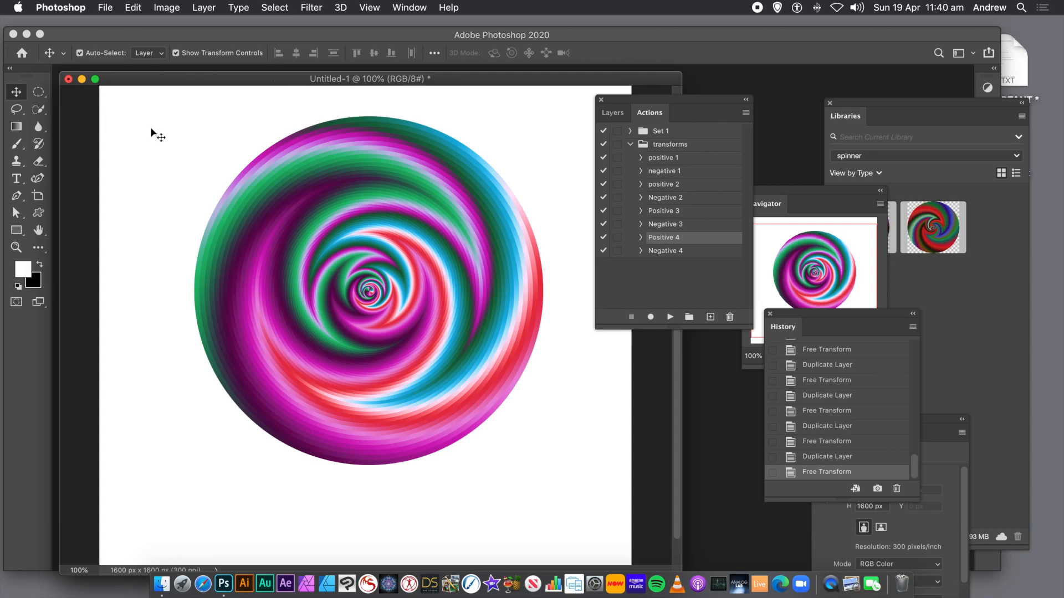
{"action": "left_click_drag", "start_coordinate": [164, 106], "coordinate": [574, 550]}
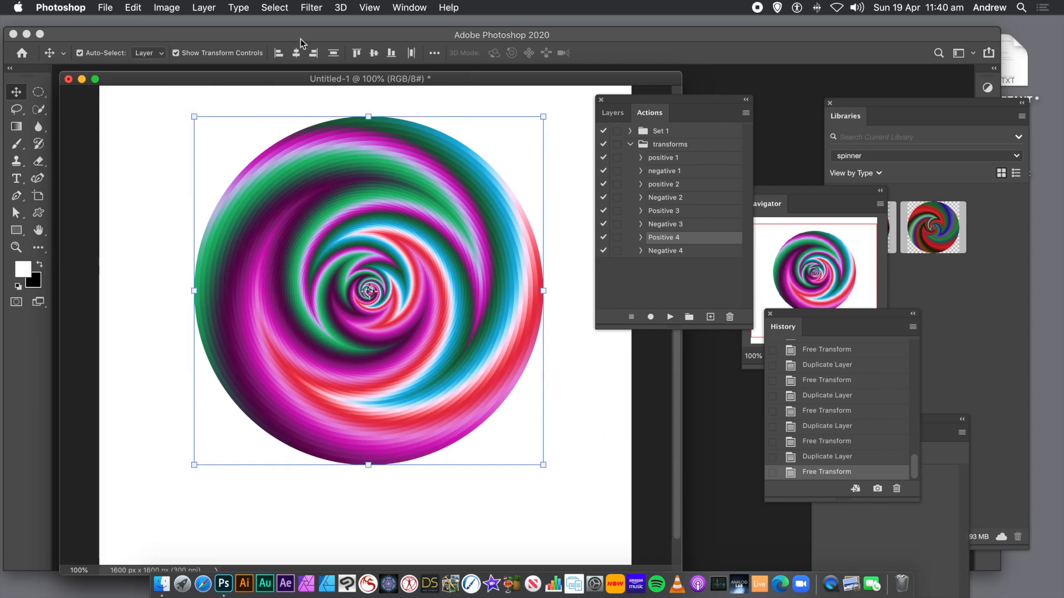
{"action": "left_click", "coordinate": [206, 9]}
{"action": "mouse_move", "coordinate": [236, 270]}
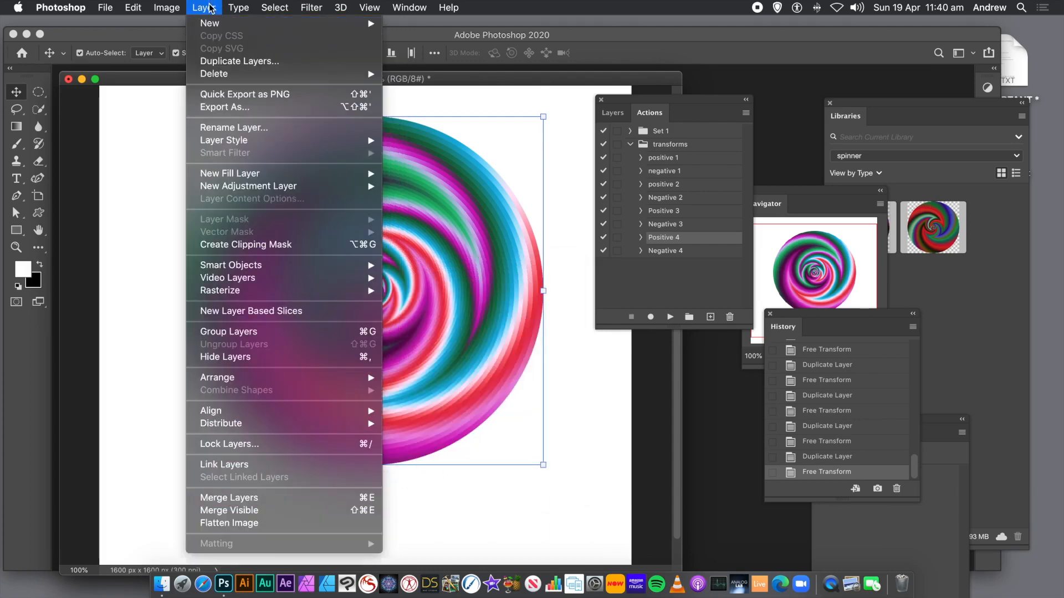
{"action": "left_click", "coordinate": [232, 502]}
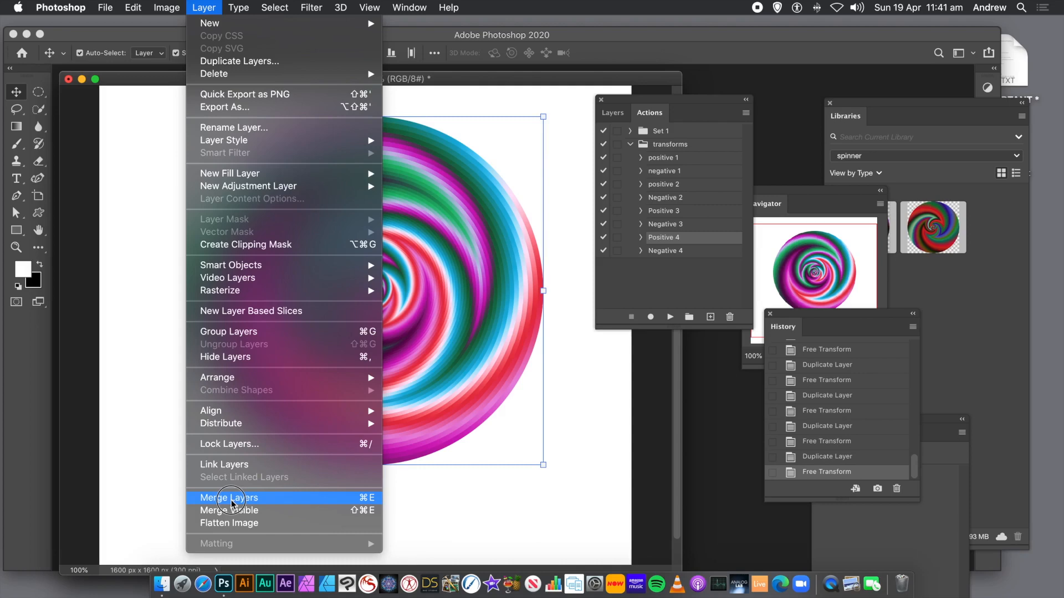
{"action": "left_click", "coordinate": [139, 500]}
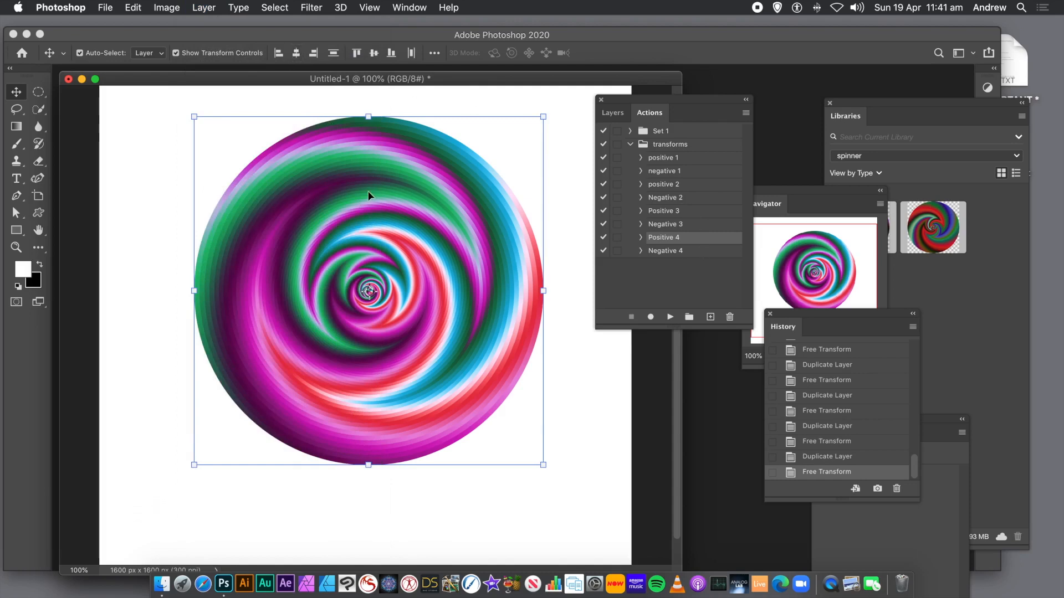
{"action": "left_click", "coordinate": [204, 11]}
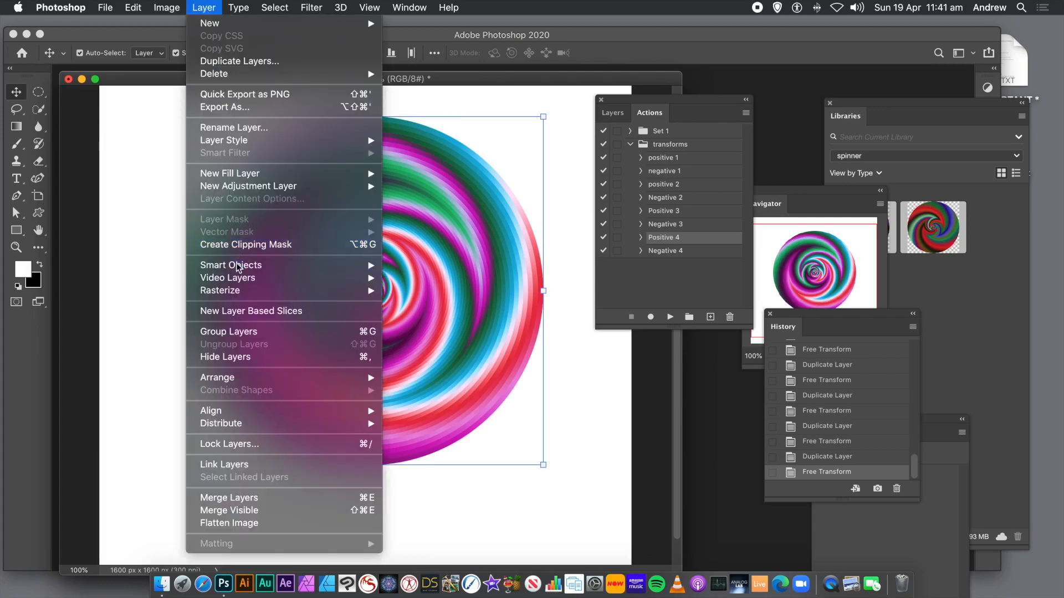
{"action": "left_click", "coordinate": [482, 266]}
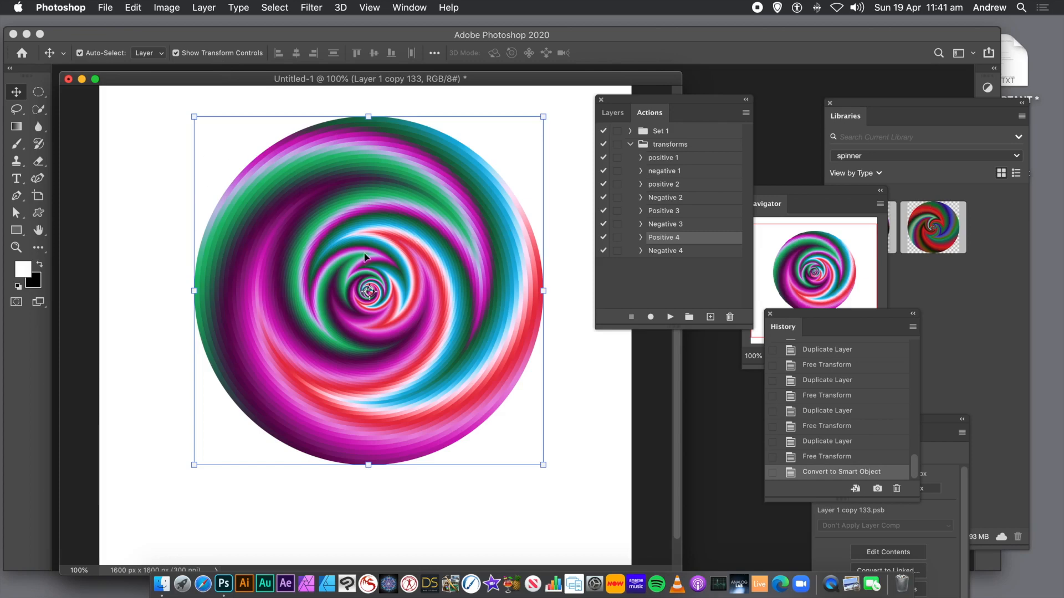
- Apply a Box Blur with a 10 pixel radius to the smart object
{"action": "left_click", "coordinate": [612, 113]}
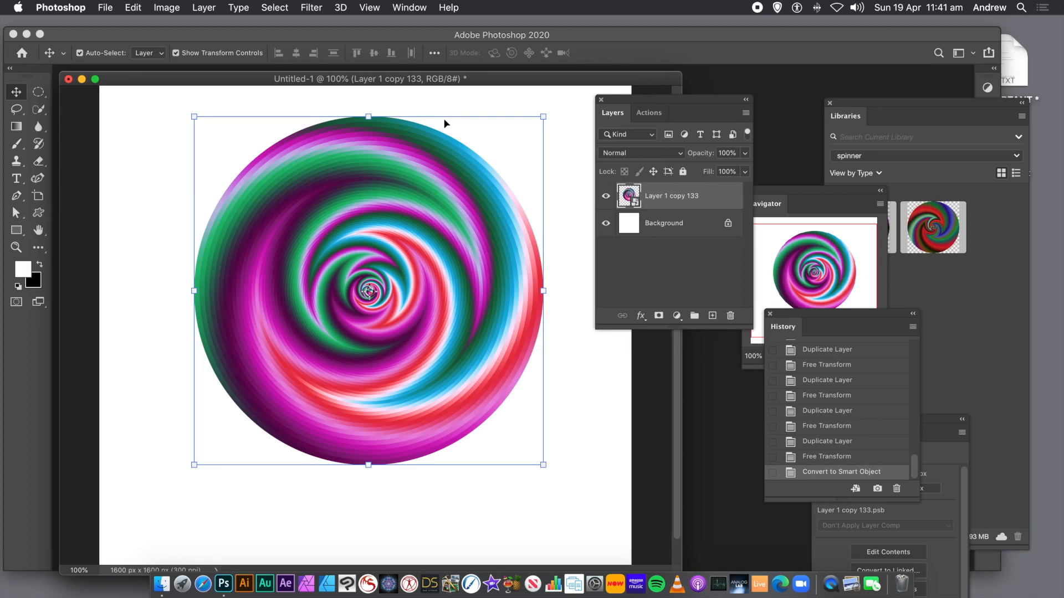
{"action": "left_click", "coordinate": [308, 8]}
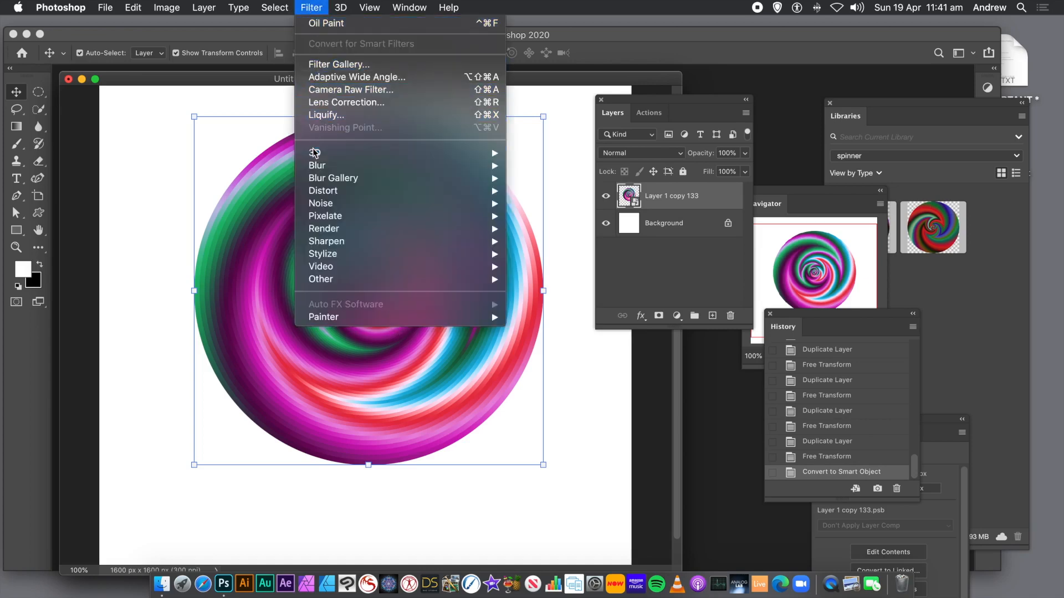
{"action": "mouse_move", "coordinate": [315, 167]}
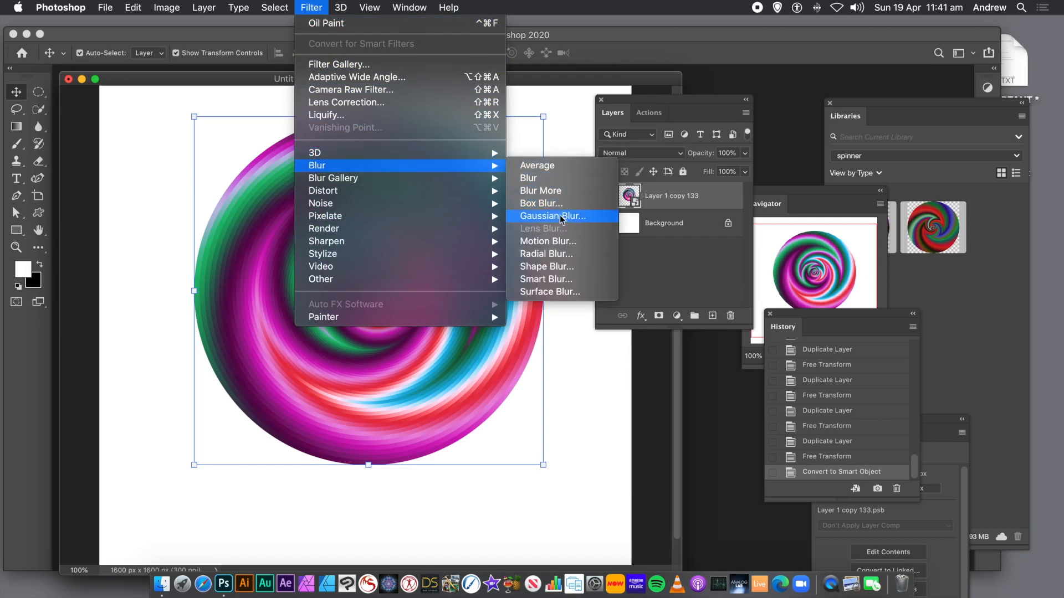
{"action": "left_click", "coordinate": [530, 205]}
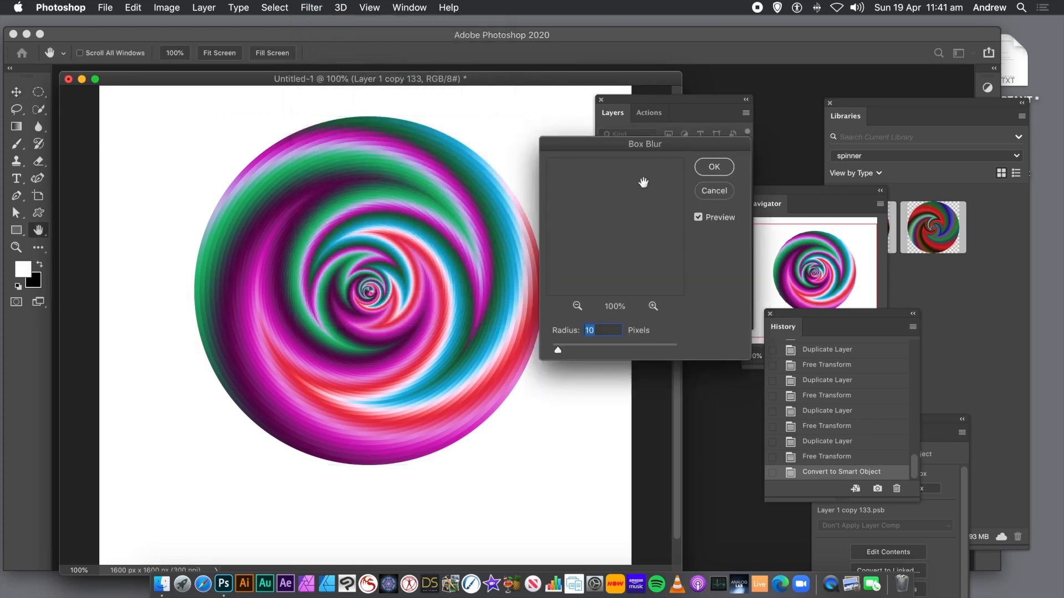
{"action": "left_click_drag", "start_coordinate": [637, 147], "coordinate": [534, 144]}
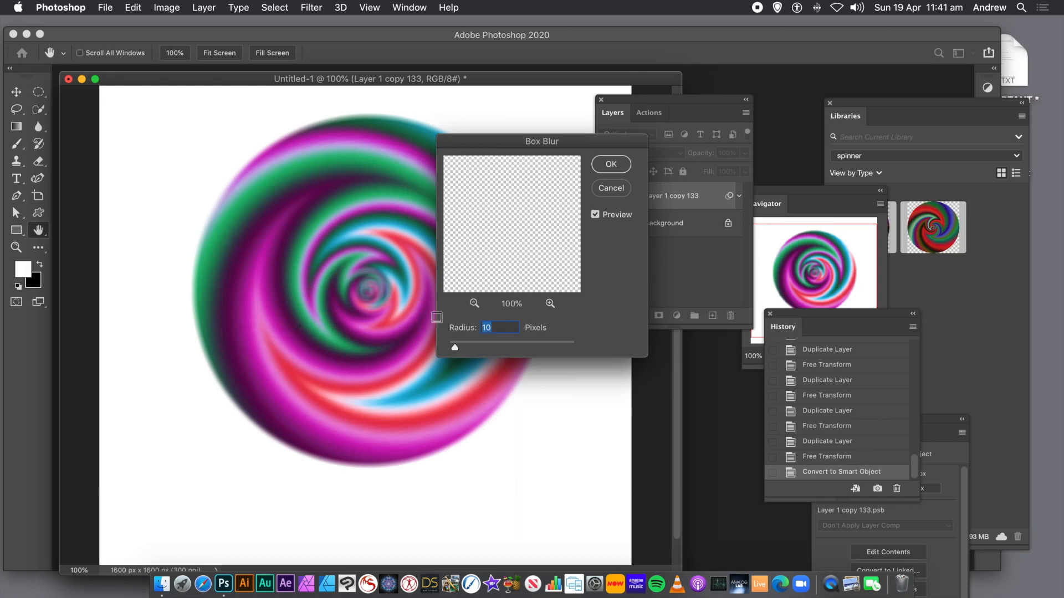
{"action": "left_click", "coordinate": [613, 166]}
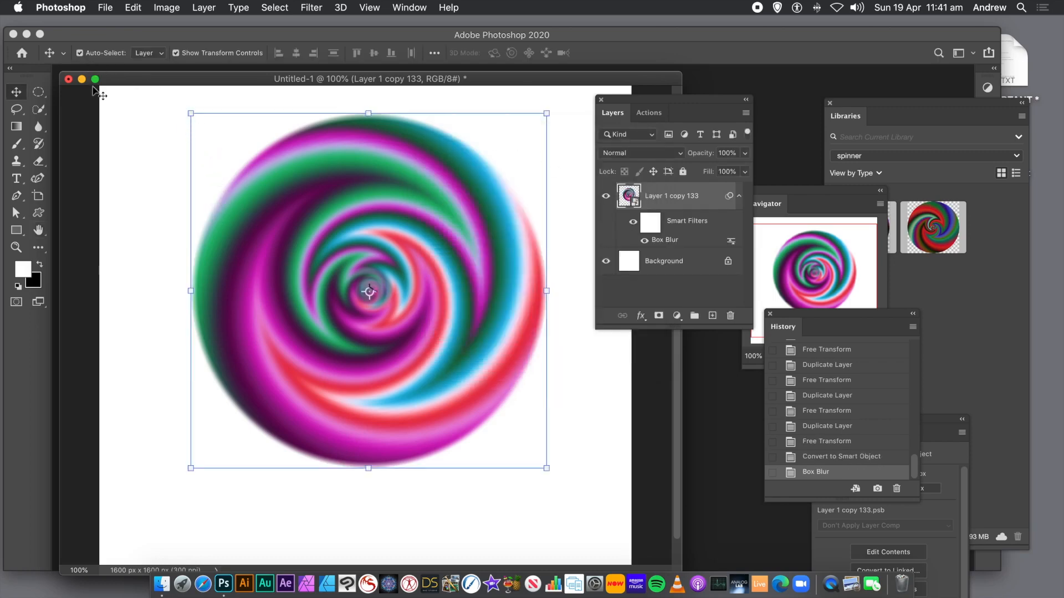
- Apply Levels to the smart object, setting the white input to 229 and the midtone to 1.20
{"action": "left_click", "coordinate": [167, 8]}
{"action": "mouse_move", "coordinate": [170, 45]}
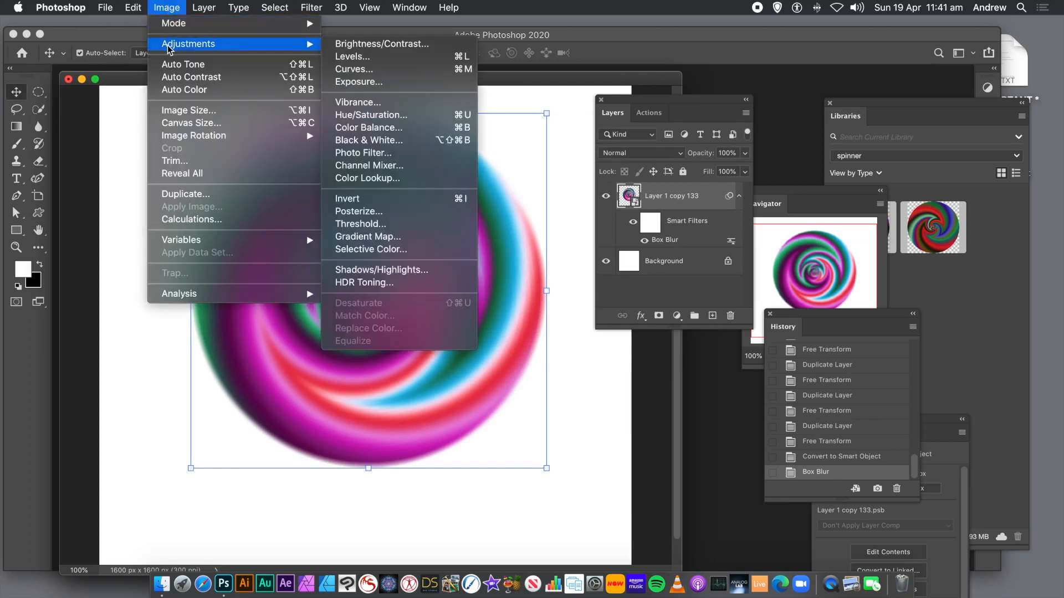
{"action": "left_click", "coordinate": [369, 56]}
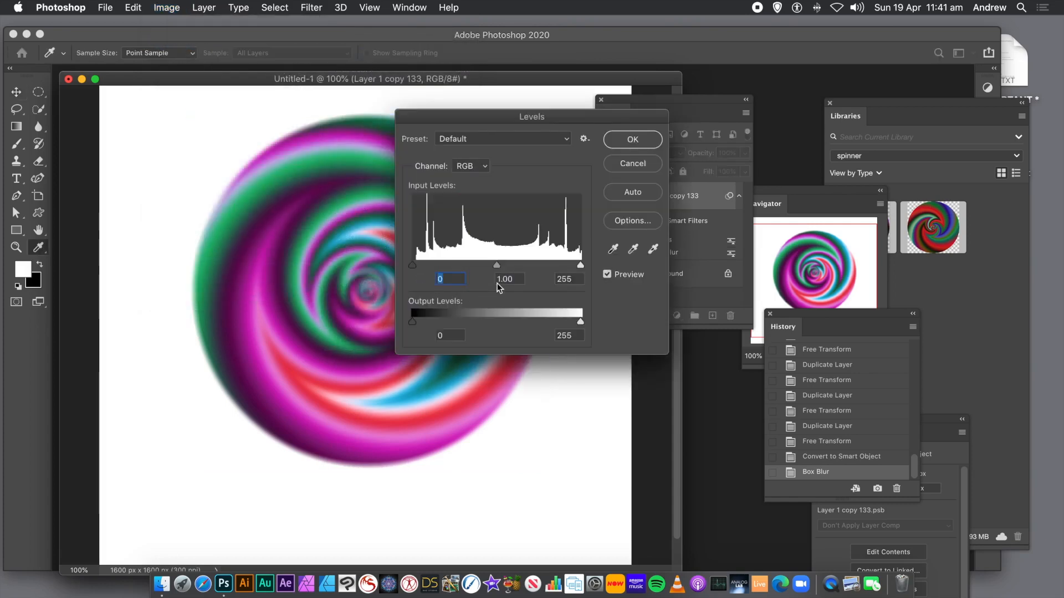
{"action": "left_click_drag", "start_coordinate": [580, 265], "coordinate": [563, 267]}
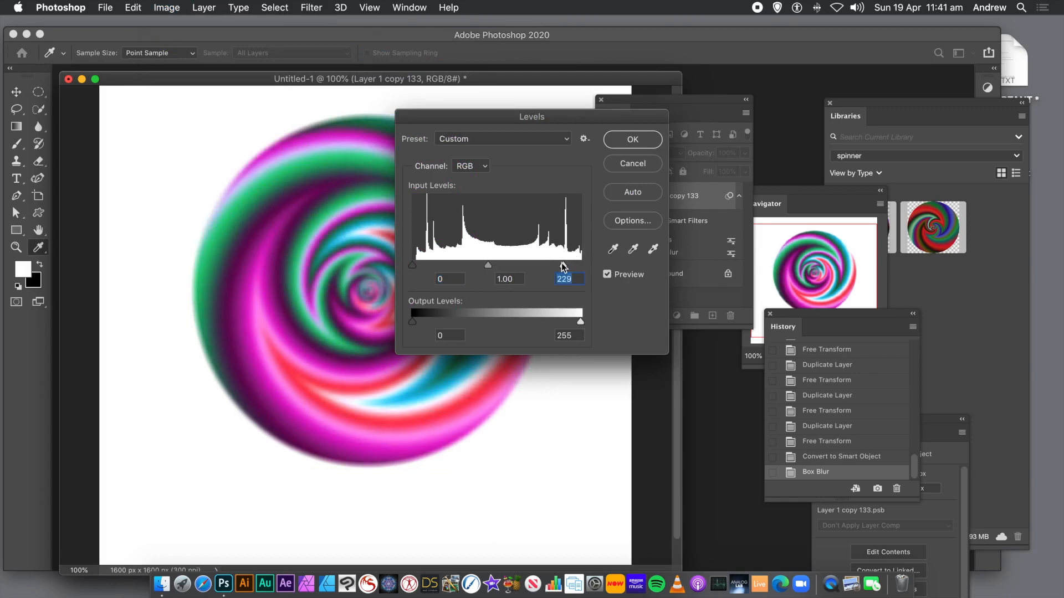
{"action": "mouse_move", "coordinate": [485, 266]}
{"action": "left_mouse_down"}
{"action": "mouse_move", "coordinate": [496, 266]}
{"action": "mouse_move", "coordinate": [478, 265]}
{"action": "left_mouse_up"}
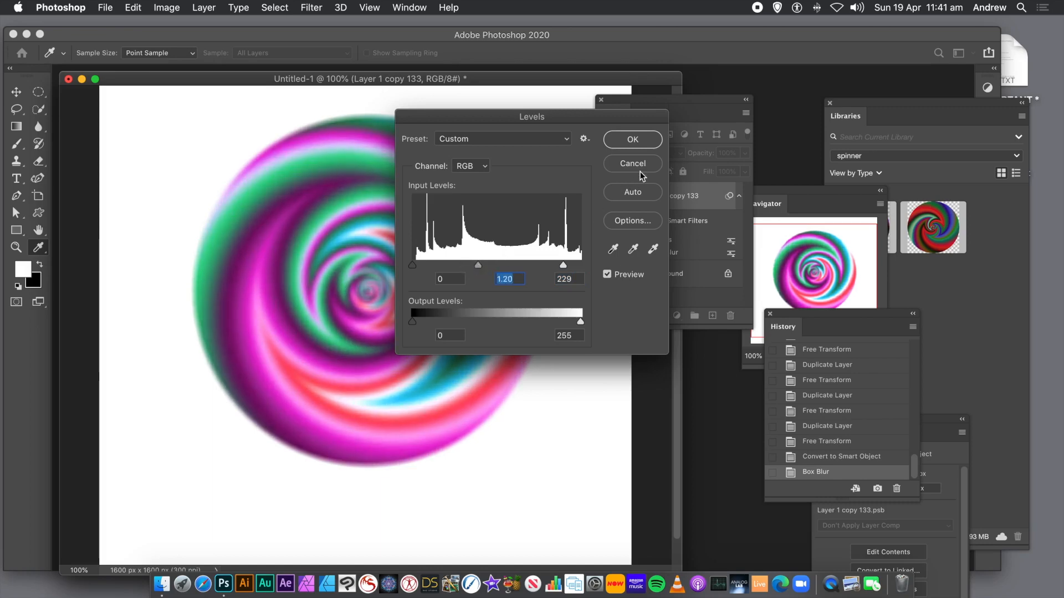
{"action": "left_click", "coordinate": [643, 141]}
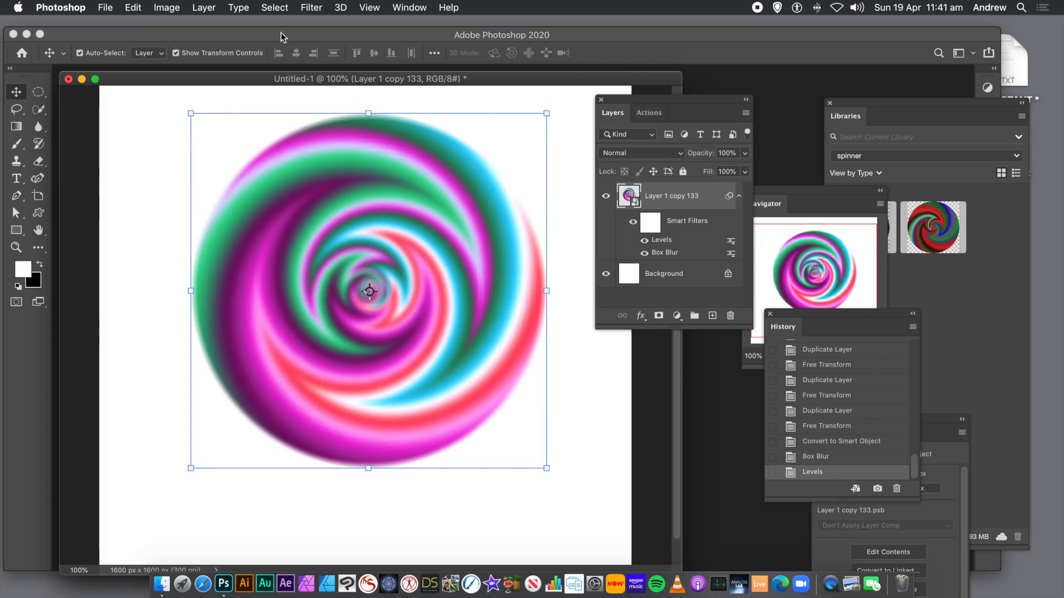
- Warp the spiral by pulling its top and bottom edges inward into a pinched bow shape
{"action": "left_click", "coordinate": [133, 7]}
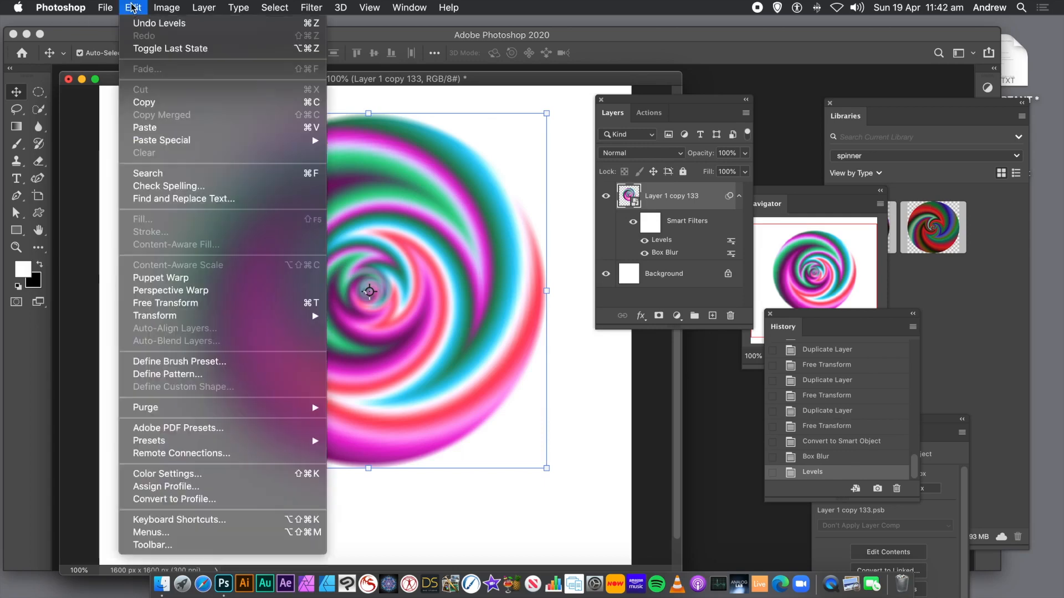
{"action": "mouse_move", "coordinate": [162, 316]}
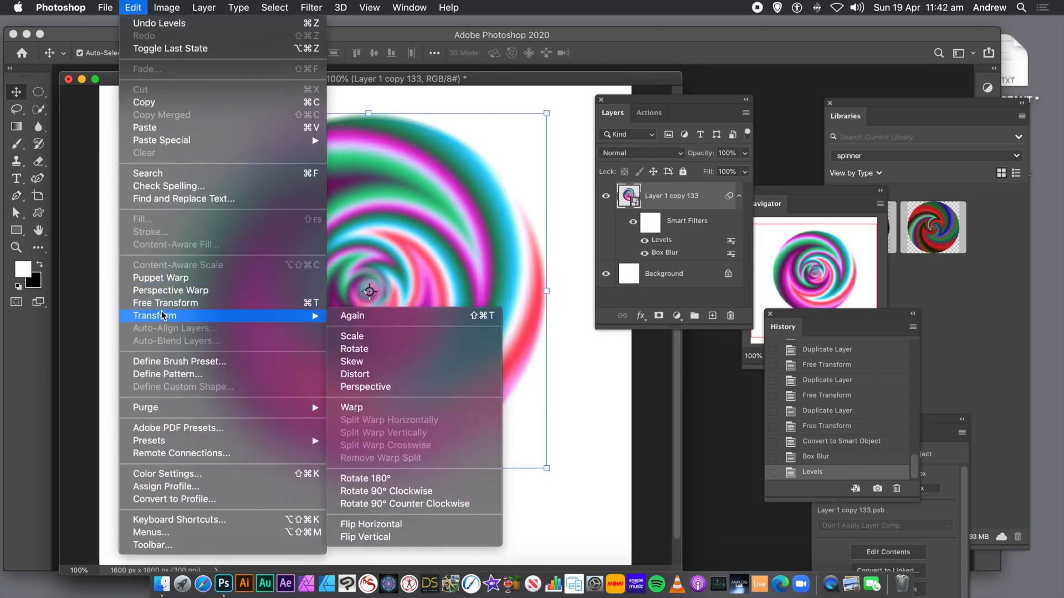
{"action": "left_click", "coordinate": [350, 409]}
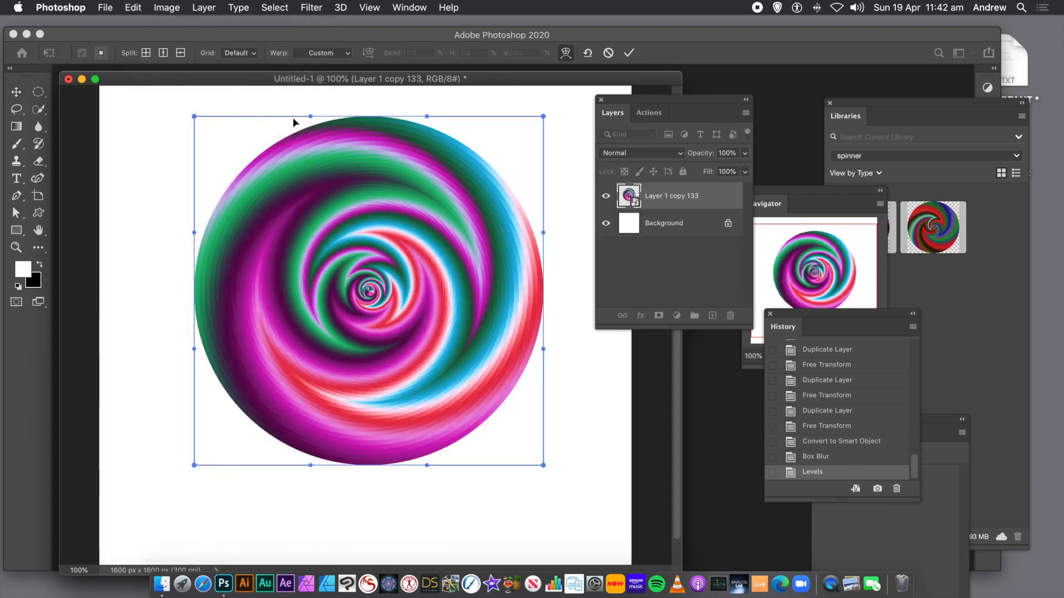
{"action": "left_click", "coordinate": [311, 118]}
{"action": "left_click_drag", "start_coordinate": [311, 118], "coordinate": [319, 347]}
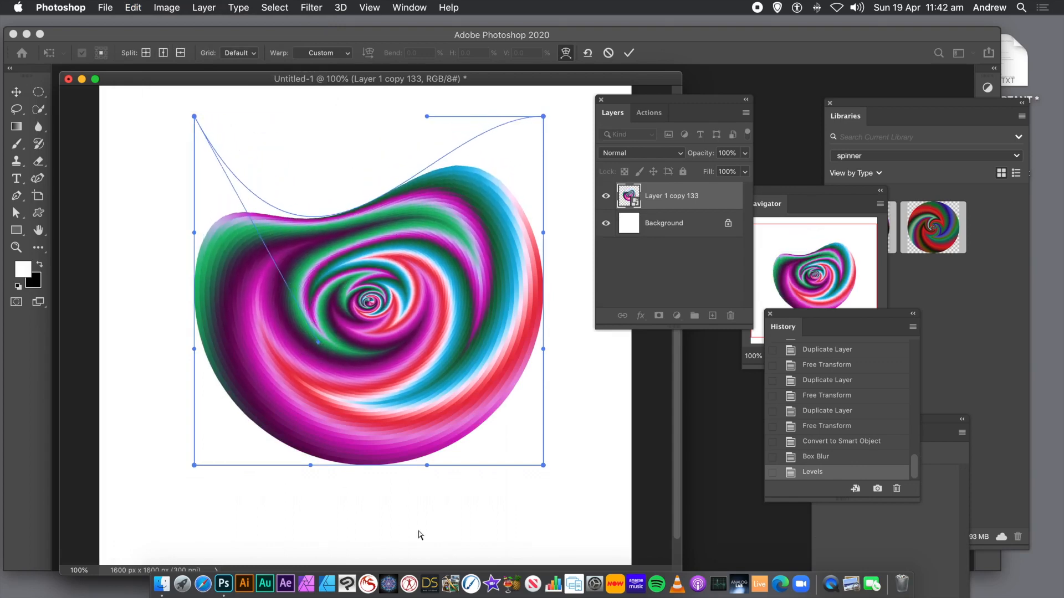
{"action": "left_click_drag", "start_coordinate": [428, 468], "coordinate": [412, 159]}
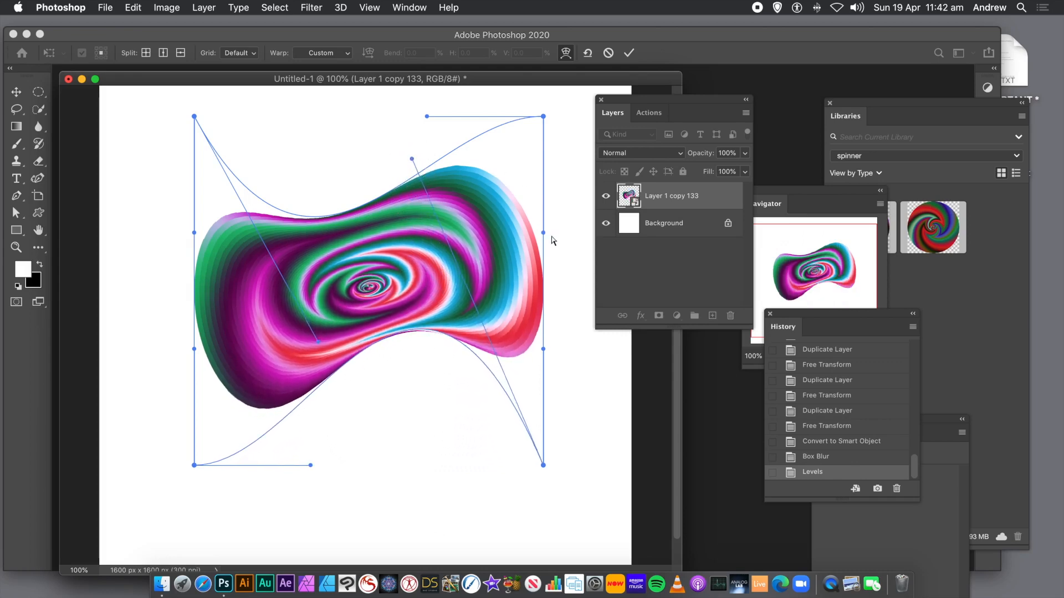
{"action": "left_click_drag", "start_coordinate": [358, 278], "coordinate": [423, 266]}
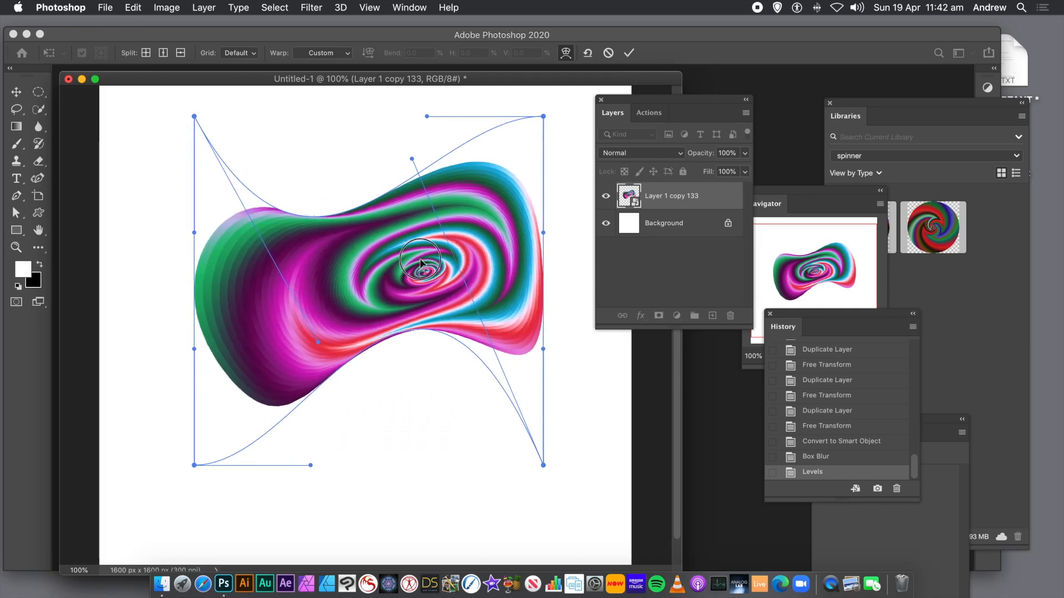
- Split the warp crosswise, pull the new grid point up and left, and commit the warp
{"action": "right_click", "coordinate": [266, 299]}
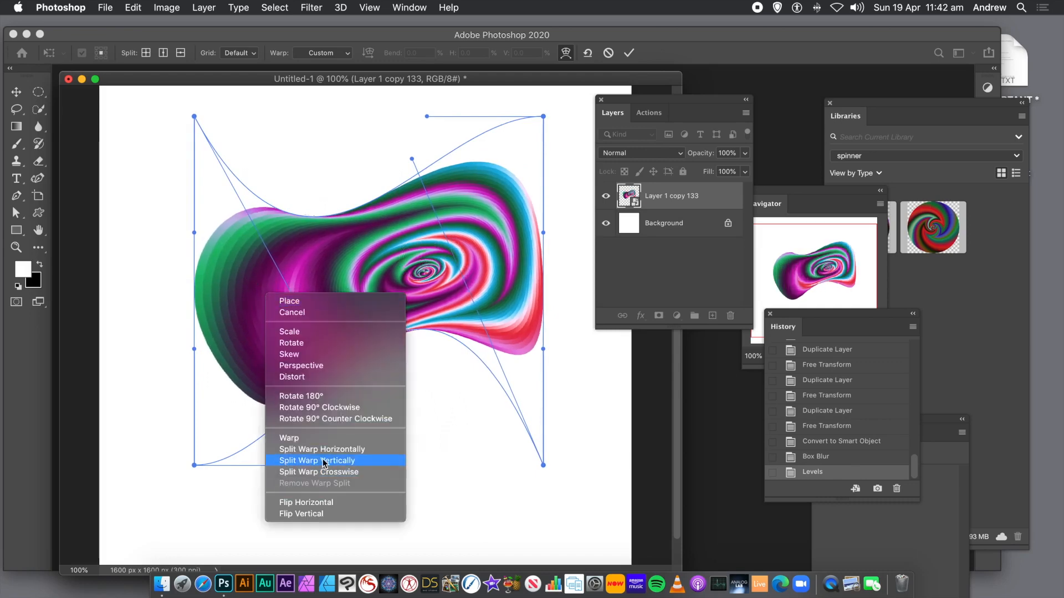
{"action": "left_click", "coordinate": [321, 472]}
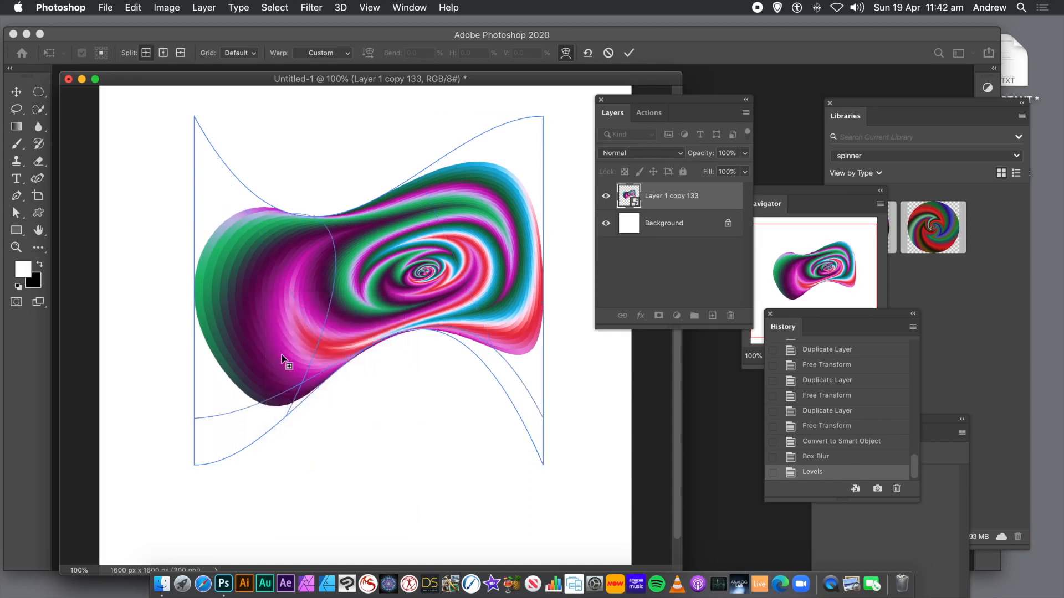
{"action": "left_click", "coordinate": [272, 298]}
{"action": "left_click_drag", "start_coordinate": [275, 300], "coordinate": [260, 268]}
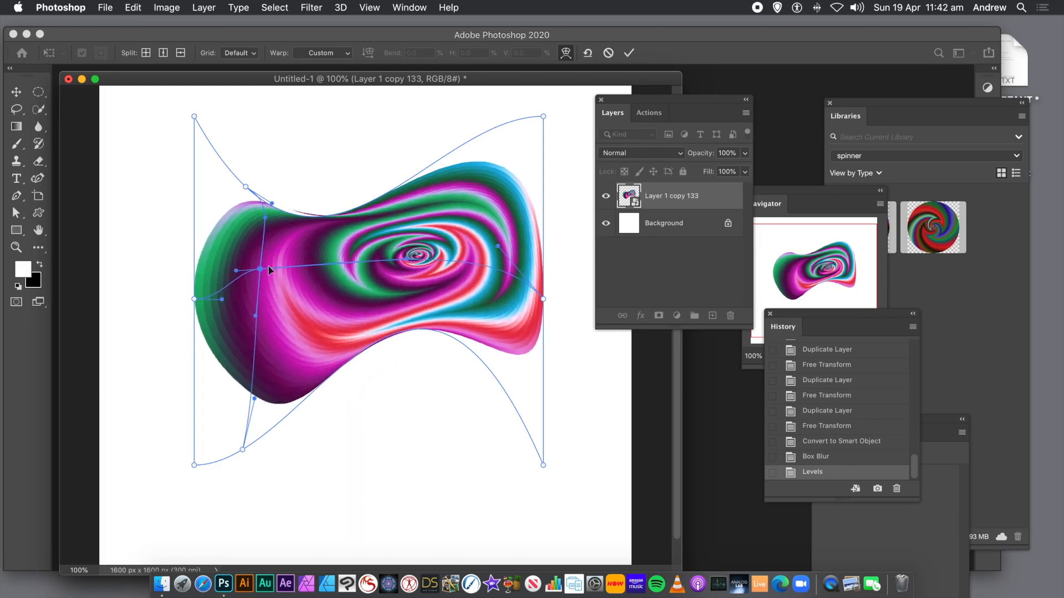
{"action": "left_click", "coordinate": [629, 54]}
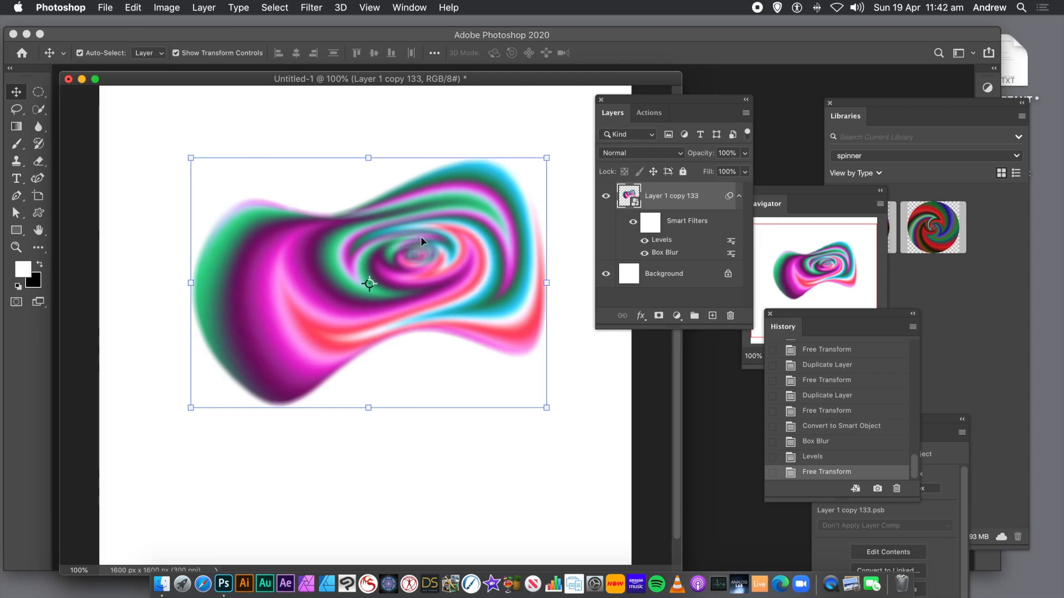
- Duplicate the warped layer, rotate the copy 105°, and reposition it over the original
{"action": "left_click_drag", "start_coordinate": [428, 232], "coordinate": [413, 323], "text": "alt"}
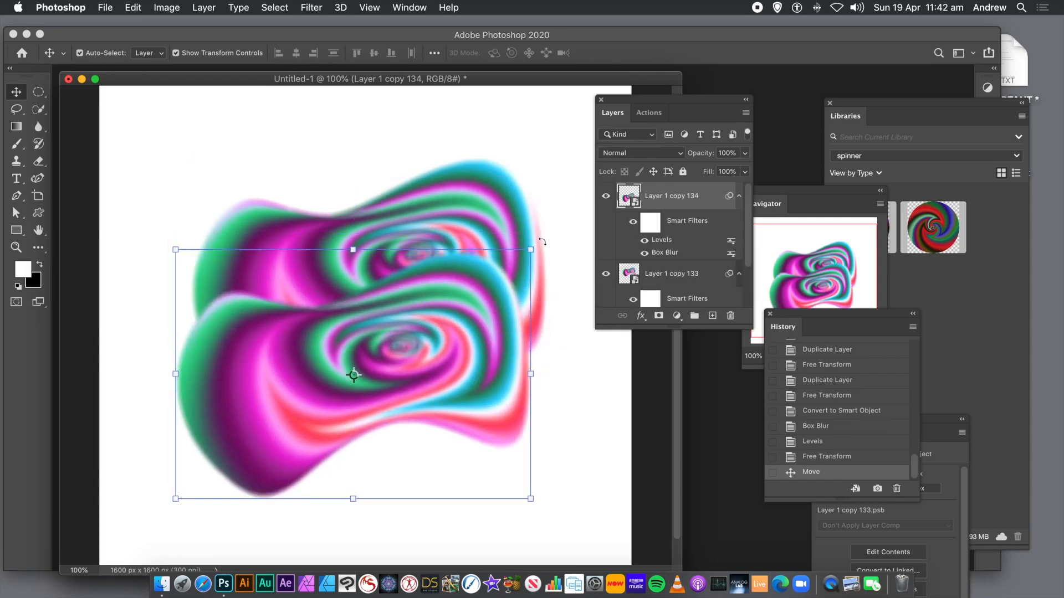
{"action": "left_click_drag", "start_coordinate": [545, 240], "coordinate": [383, 455]}
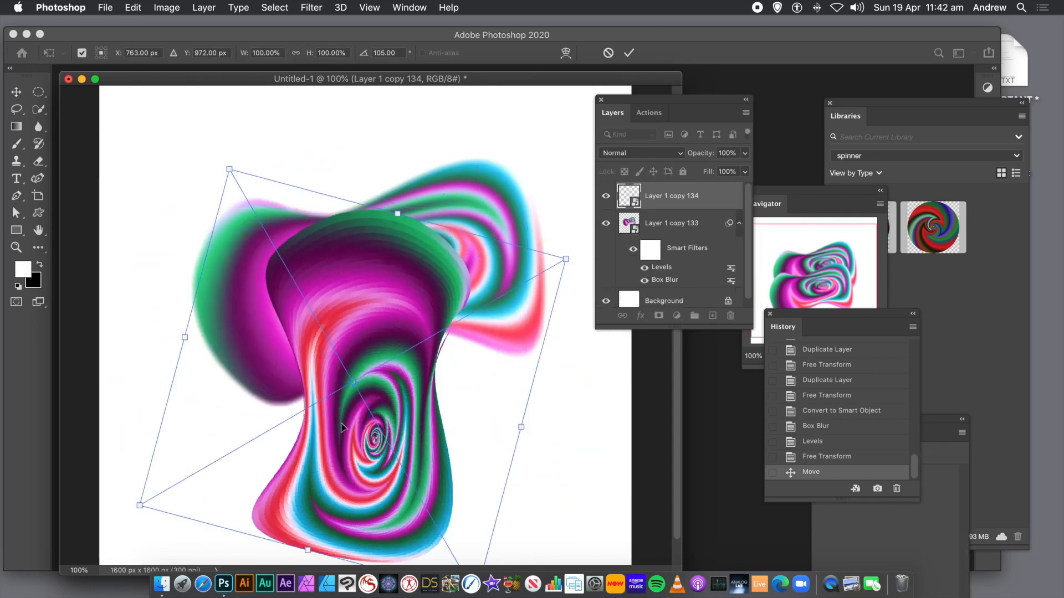
{"action": "left_click_drag", "start_coordinate": [383, 402], "coordinate": [417, 302]}
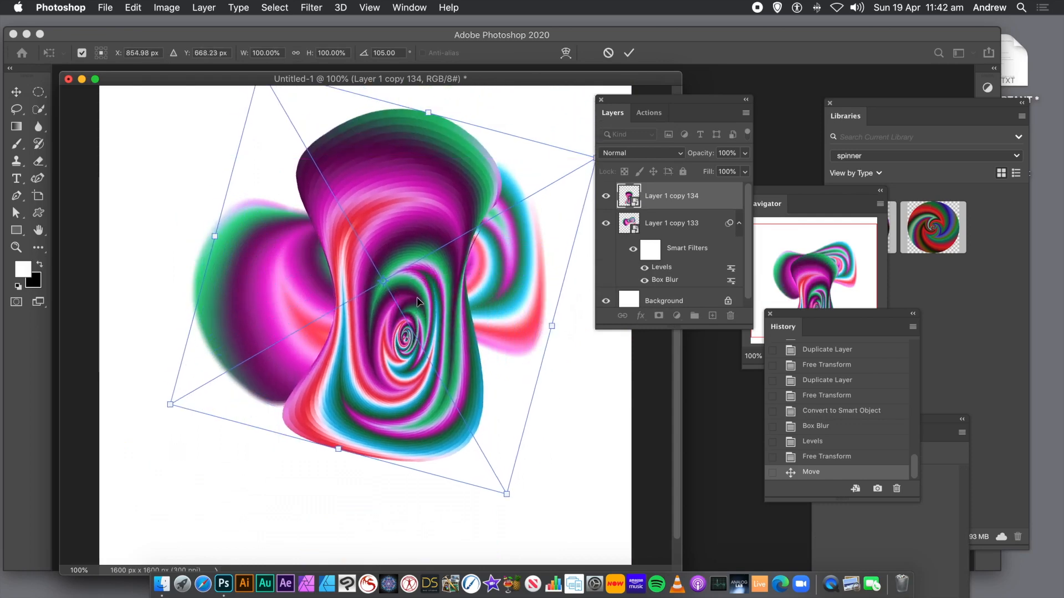
{"action": "key", "text": "Return"}
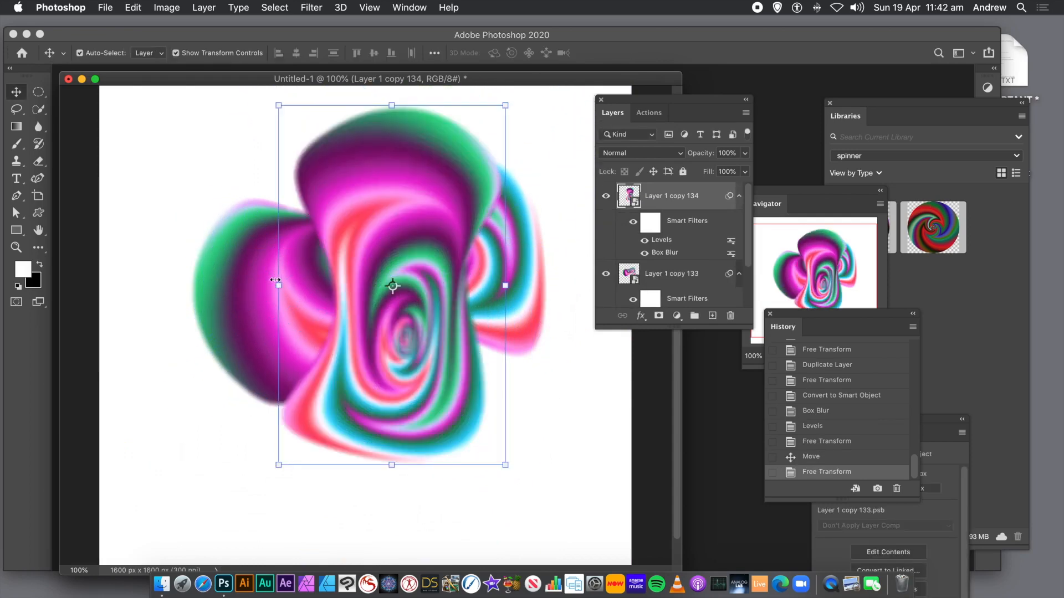
- Select both warped spiral layers and convert them together into a single smart object
{"action": "left_click", "coordinate": [186, 177]}
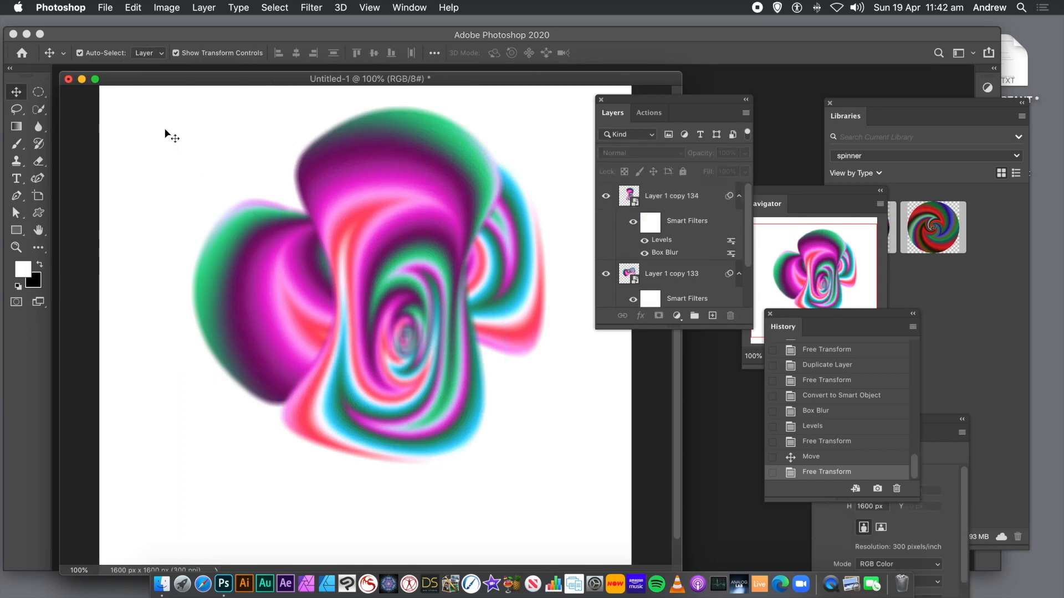
{"action": "left_click_drag", "start_coordinate": [157, 100], "coordinate": [570, 475]}
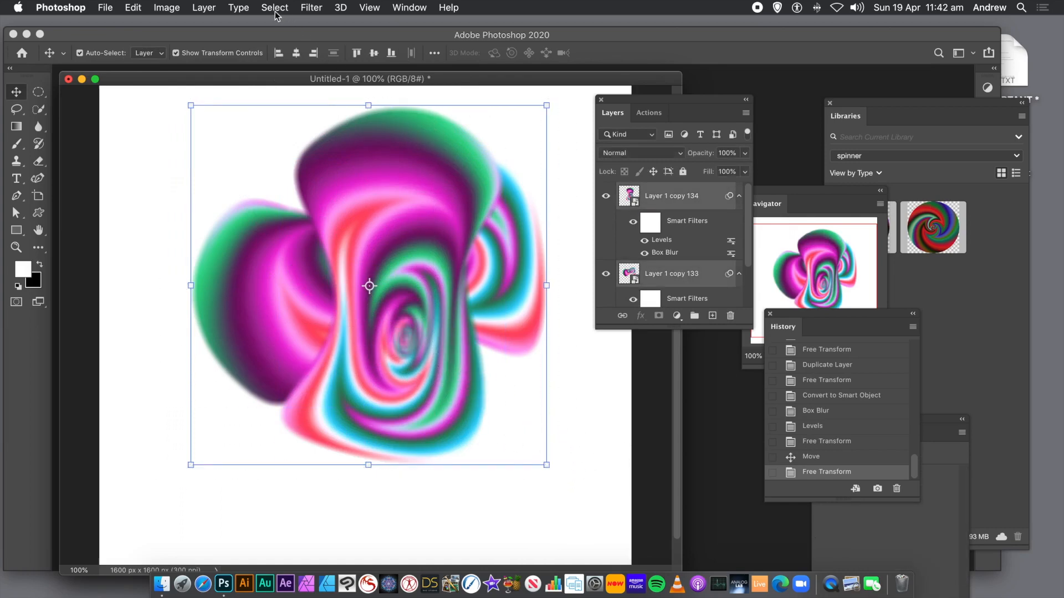
{"action": "left_click", "coordinate": [204, 8]}
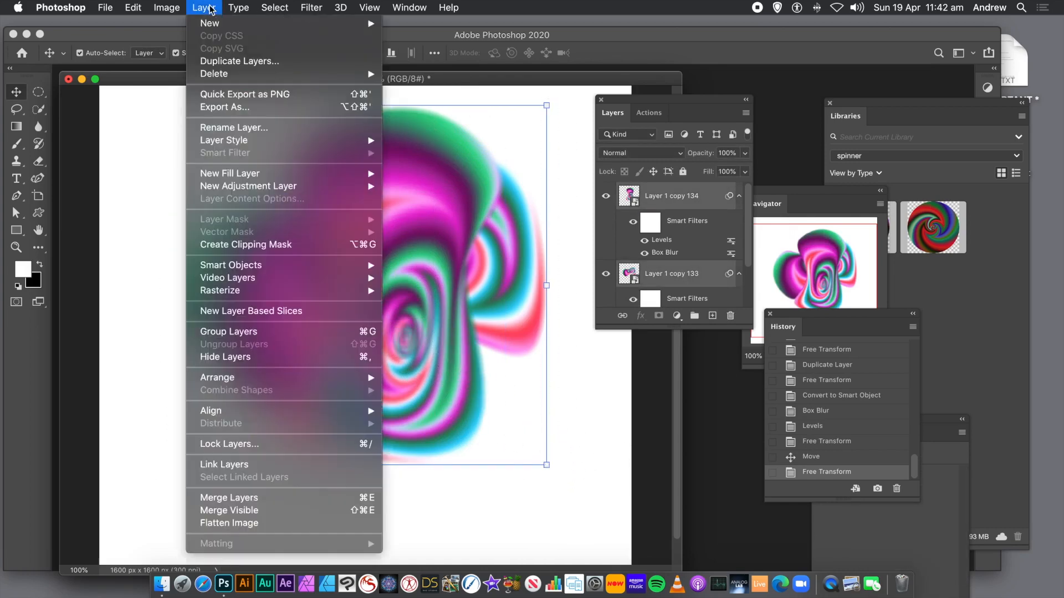
{"action": "mouse_move", "coordinate": [367, 267]}
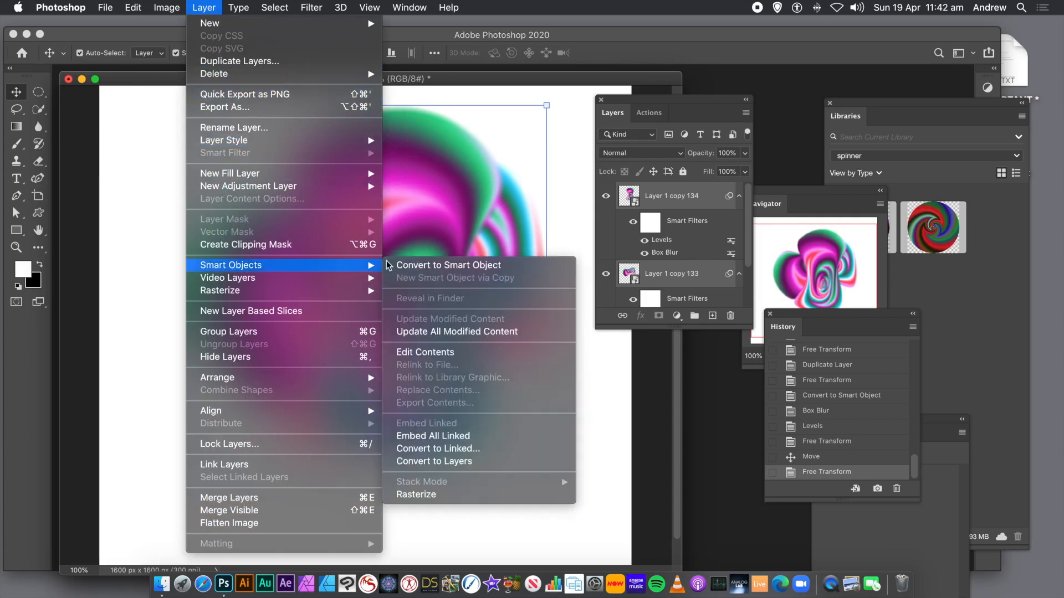
{"action": "left_click", "coordinate": [421, 265]}
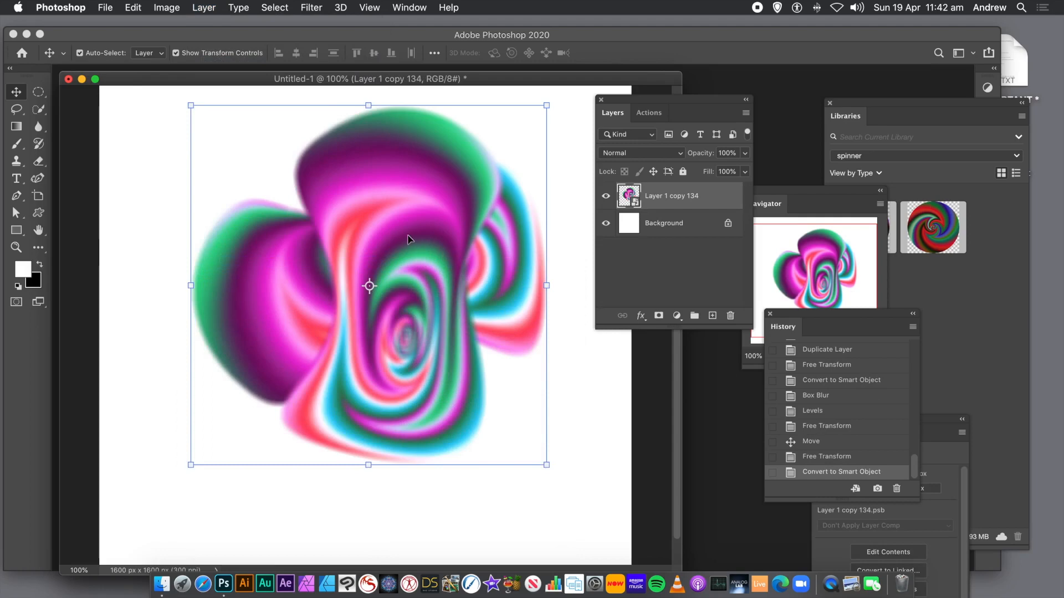
- Duplicate the combined smart object and offset the copies across the canvas
{"action": "left_click_drag", "start_coordinate": [408, 239], "coordinate": [365, 299]}
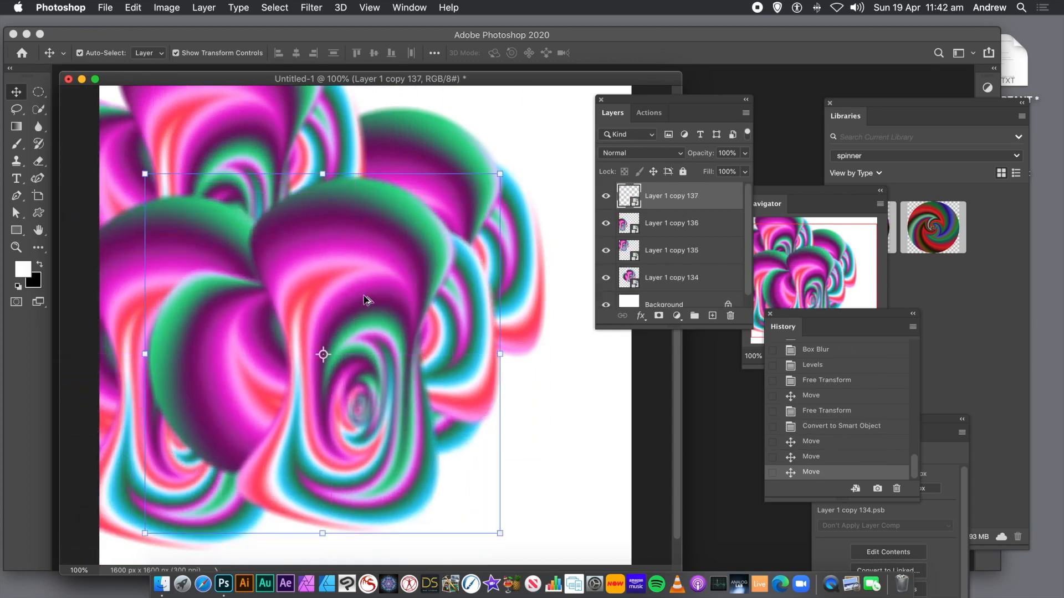
{"action": "left_click", "coordinate": [203, 10]}
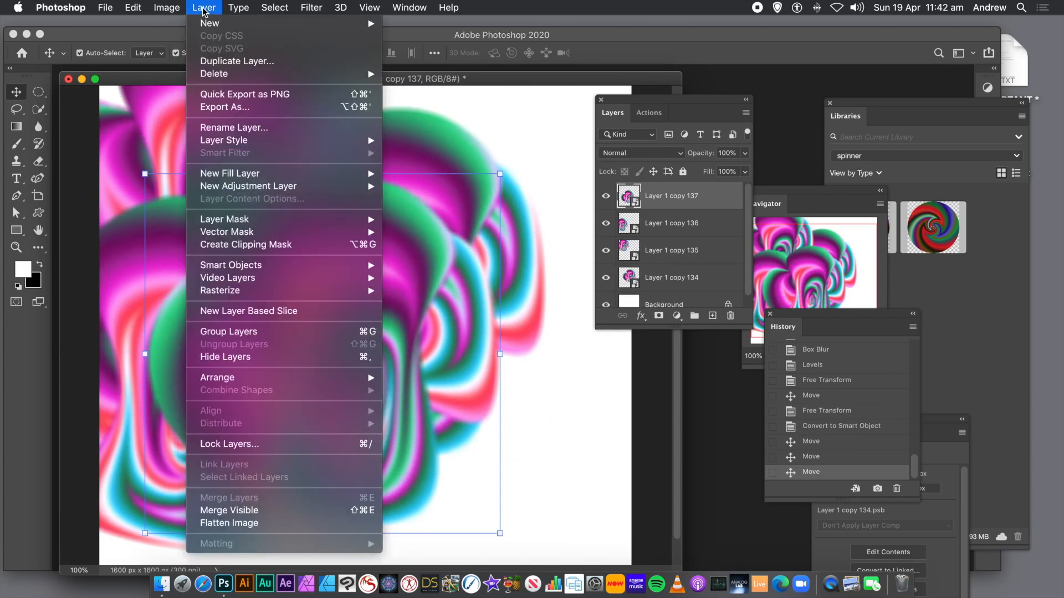
{"action": "mouse_move", "coordinate": [165, 10]}
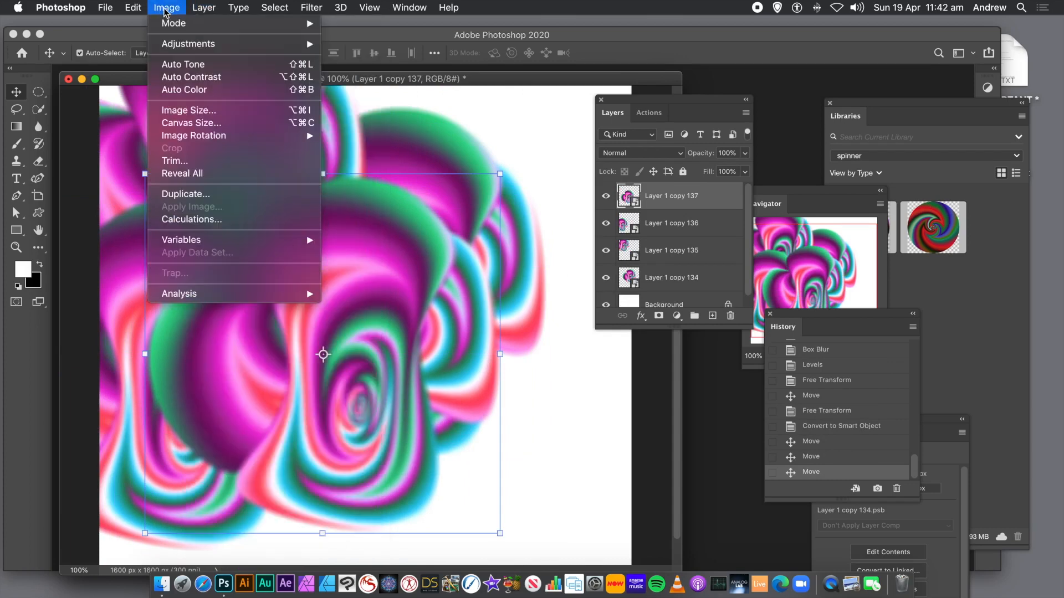
{"action": "mouse_move", "coordinate": [176, 47]}
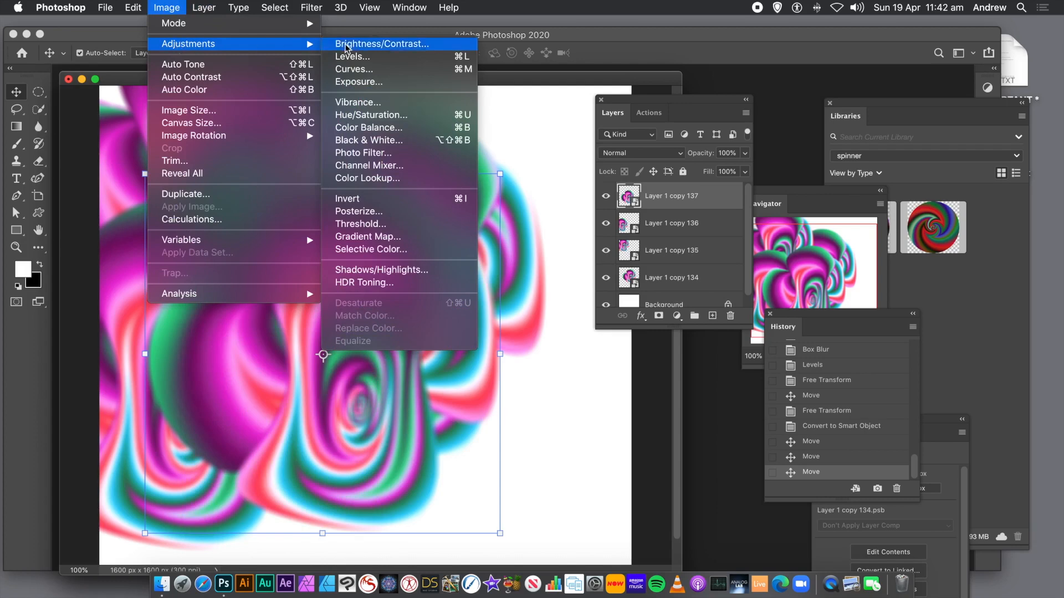
{"action": "left_click", "coordinate": [364, 117]}
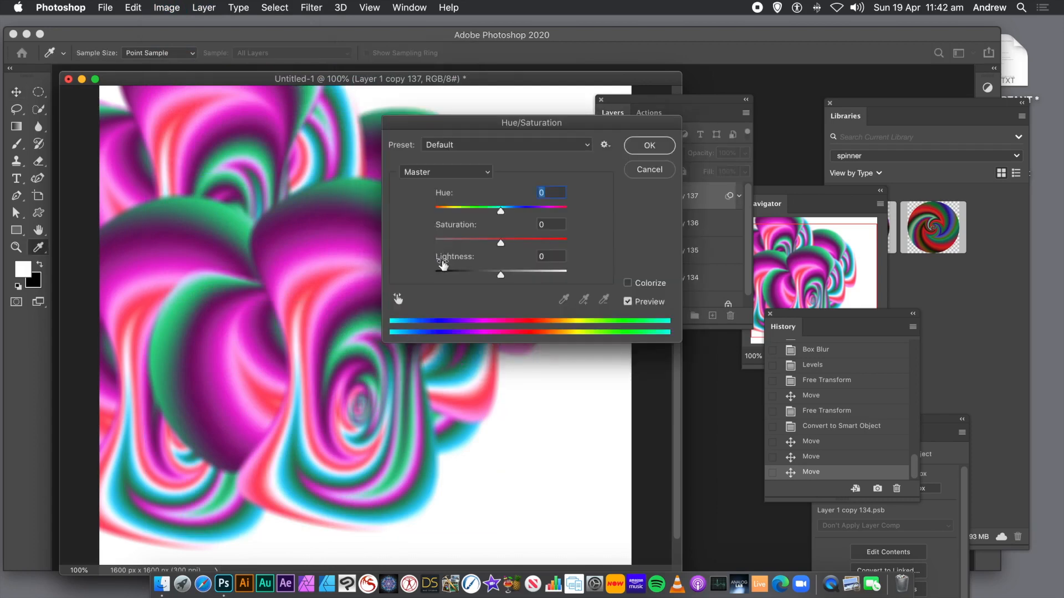
{"action": "left_click_drag", "start_coordinate": [533, 209], "coordinate": [479, 212]}
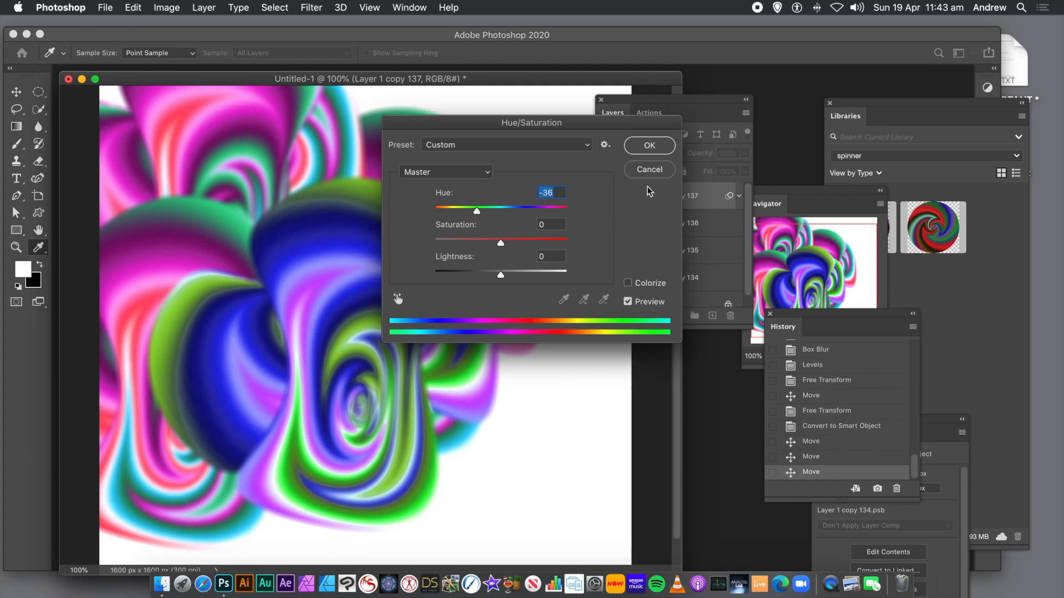
{"action": "left_click", "coordinate": [650, 169]}
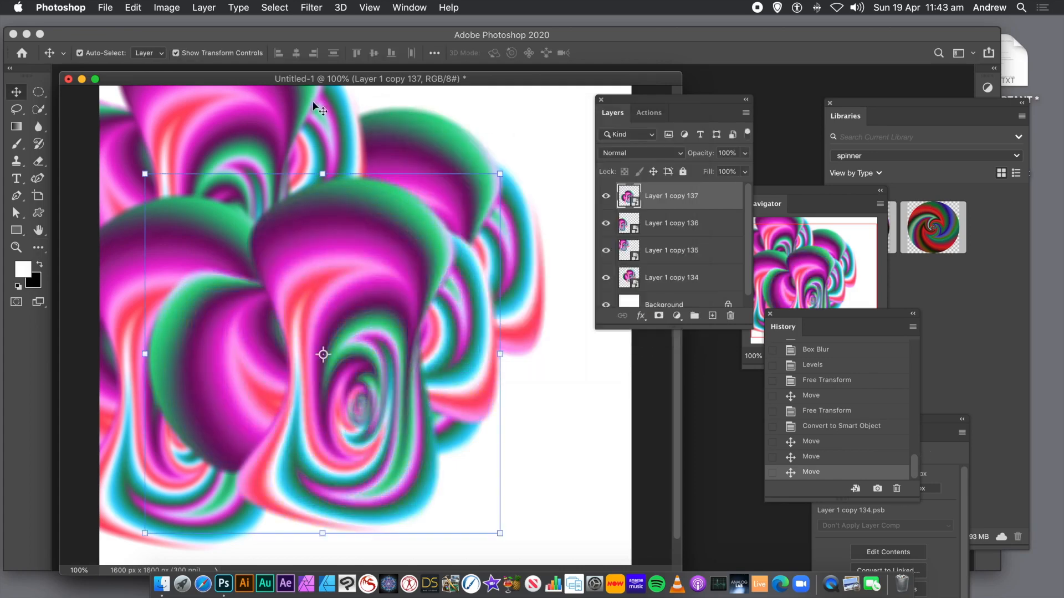
- Apply a Color Lookup to the top copy using the Abstract Blue Tone profile
{"action": "left_click", "coordinate": [169, 8]}
{"action": "mouse_move", "coordinate": [272, 51]}
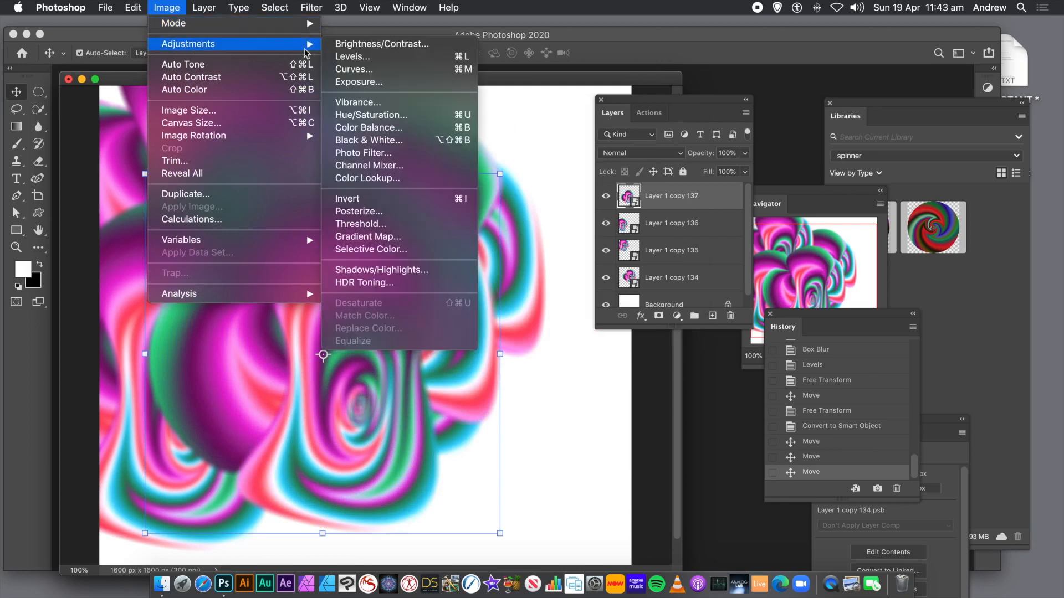
{"action": "left_click", "coordinate": [387, 179]}
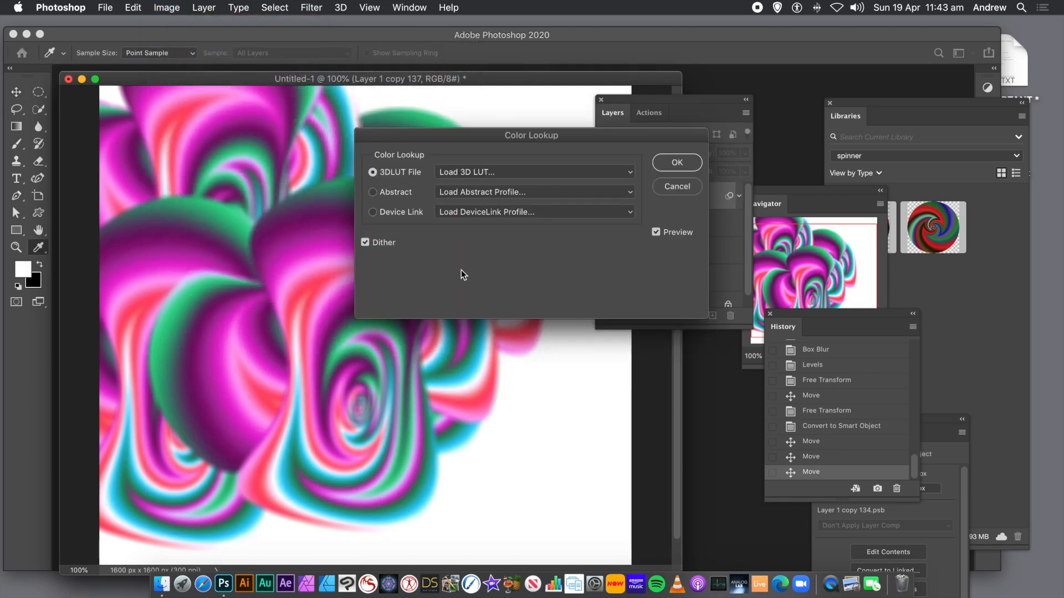
{"action": "left_click", "coordinate": [494, 194]}
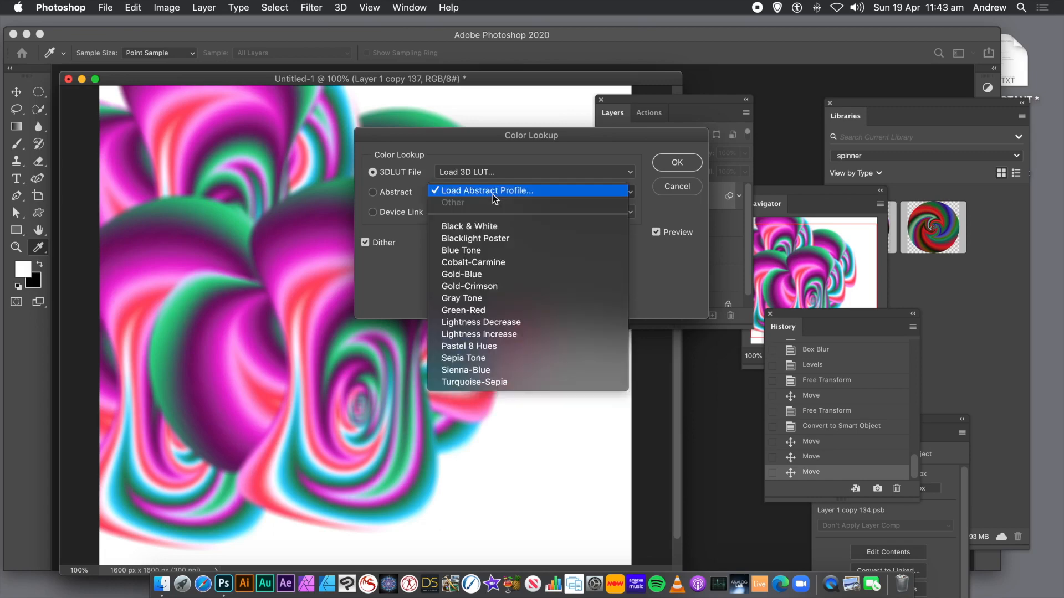
{"action": "left_click", "coordinate": [483, 249]}
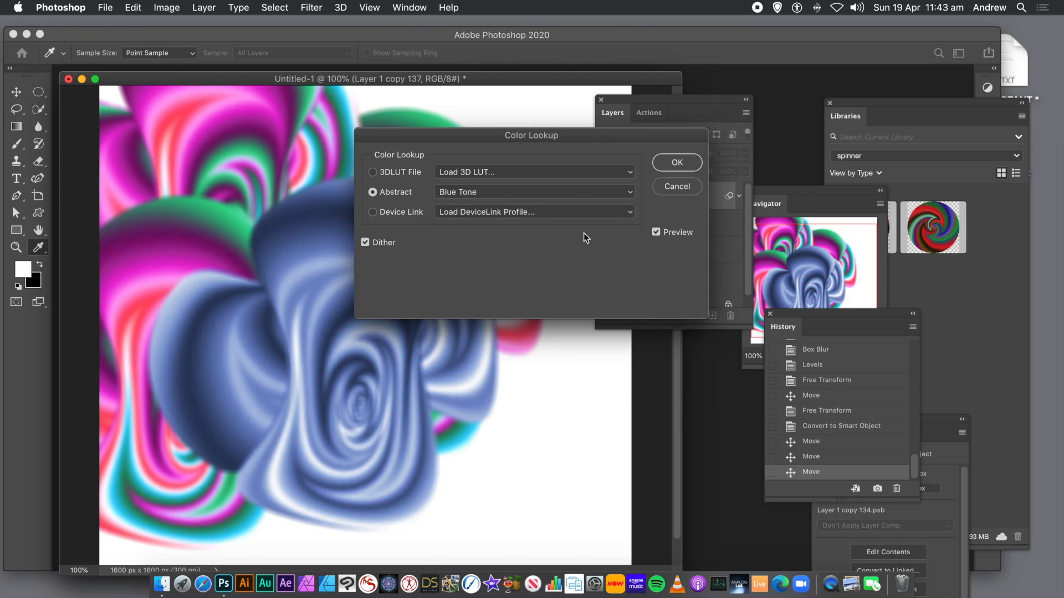
{"action": "left_click", "coordinate": [687, 164]}
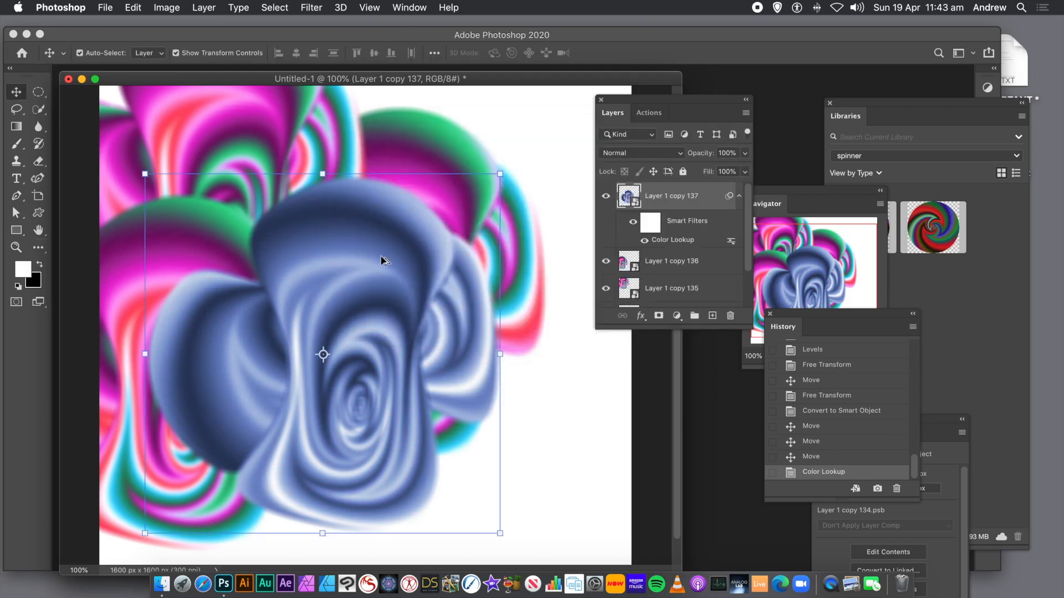
- Duplicate the blue-toned copy twice, placing the new copies up and to the right
{"action": "left_click_drag", "start_coordinate": [373, 249], "coordinate": [515, 133]}
{"action": "left_click_drag", "start_coordinate": [498, 208], "coordinate": [548, 285]}
{"action": "left_click_drag", "start_coordinate": [550, 287], "coordinate": [550, 287]}
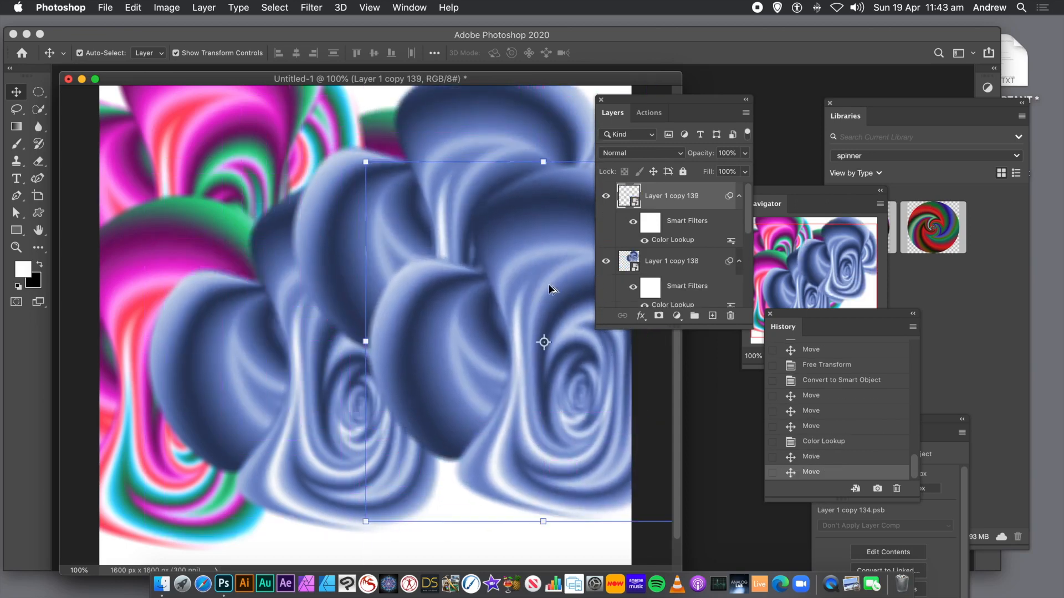
{"action": "left_click", "coordinate": [366, 162]}
{"action": "key", "text": "Return"}
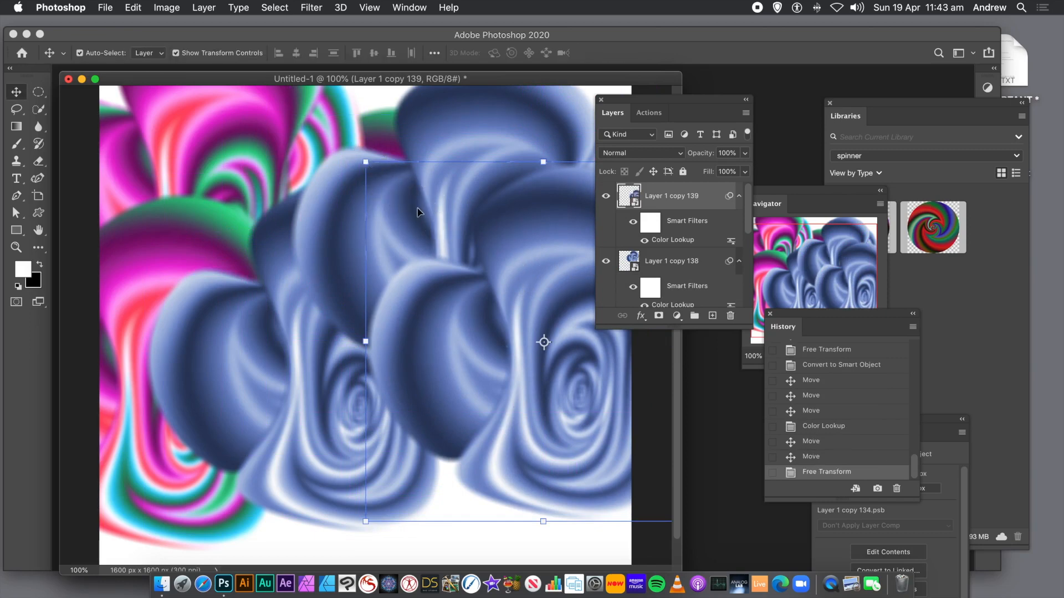
{"action": "left_click", "coordinate": [364, 161]}
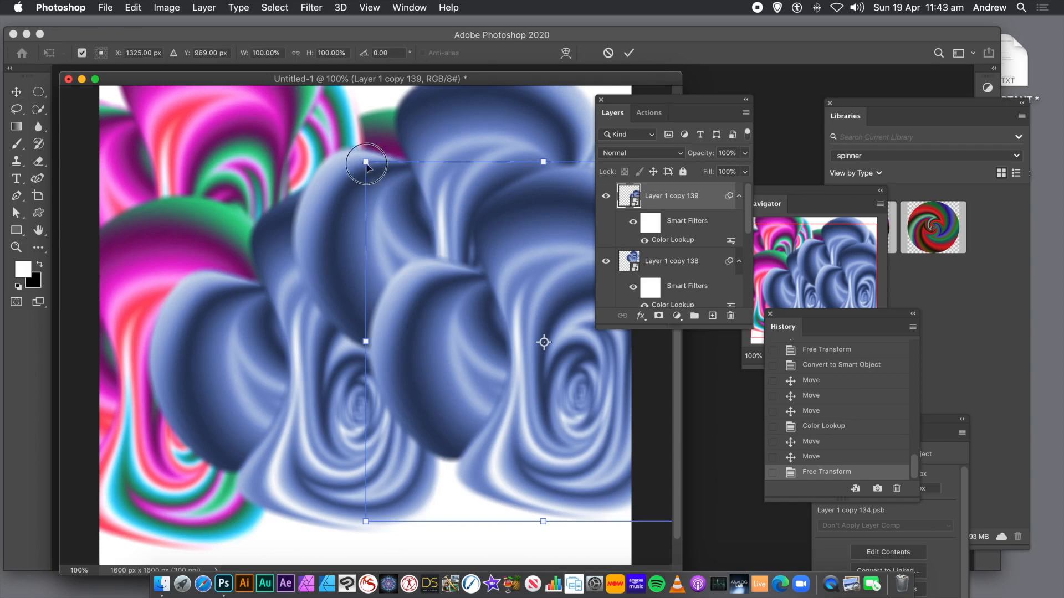
{"action": "key", "text": "Return"}
{"action": "left_click", "coordinate": [365, 161]}
{"action": "key", "text": "Return"}
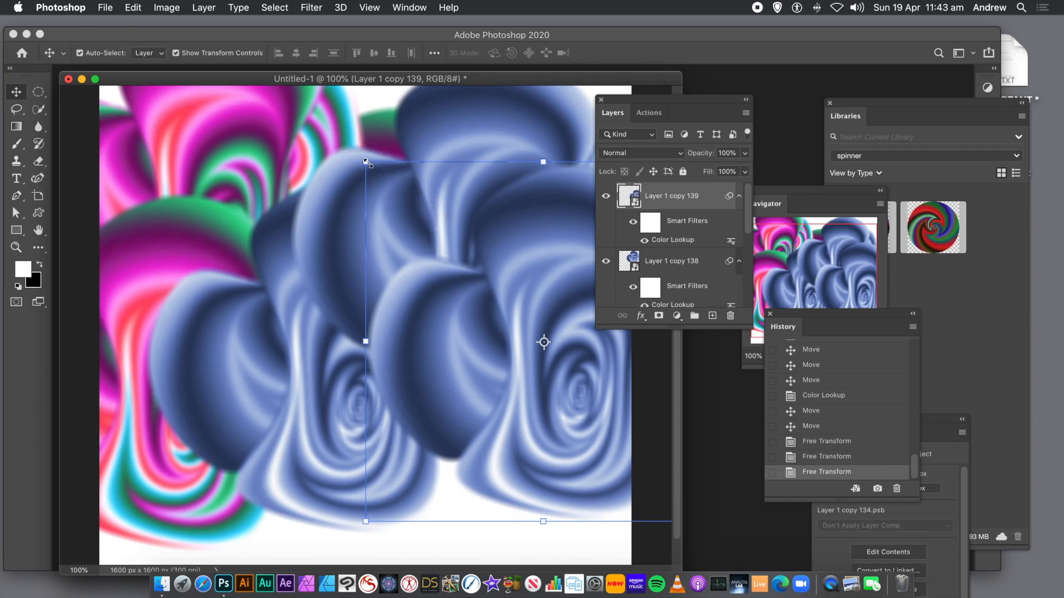
- Scale the top copy down to about 53% width and 61% height and commit the transform
{"action": "left_click", "coordinate": [133, 8]}
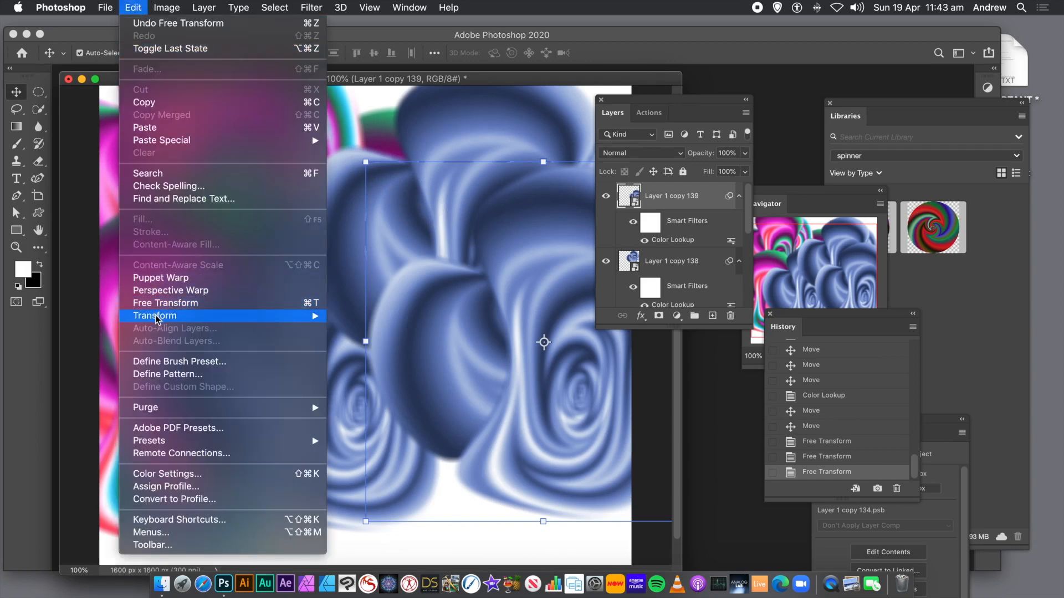
{"action": "mouse_move", "coordinate": [157, 318]}
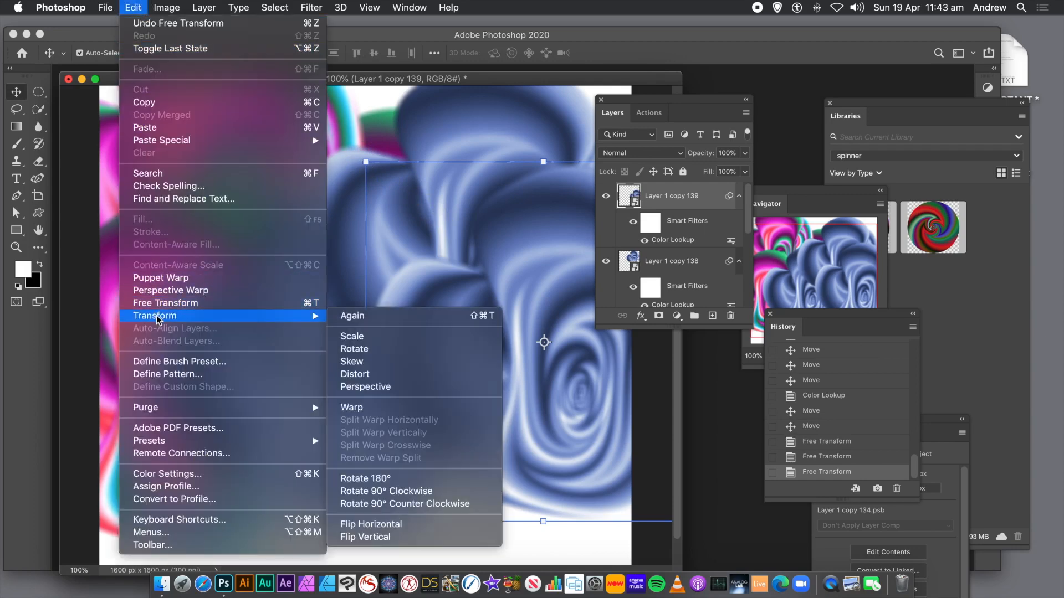
{"action": "left_click", "coordinate": [346, 336]}
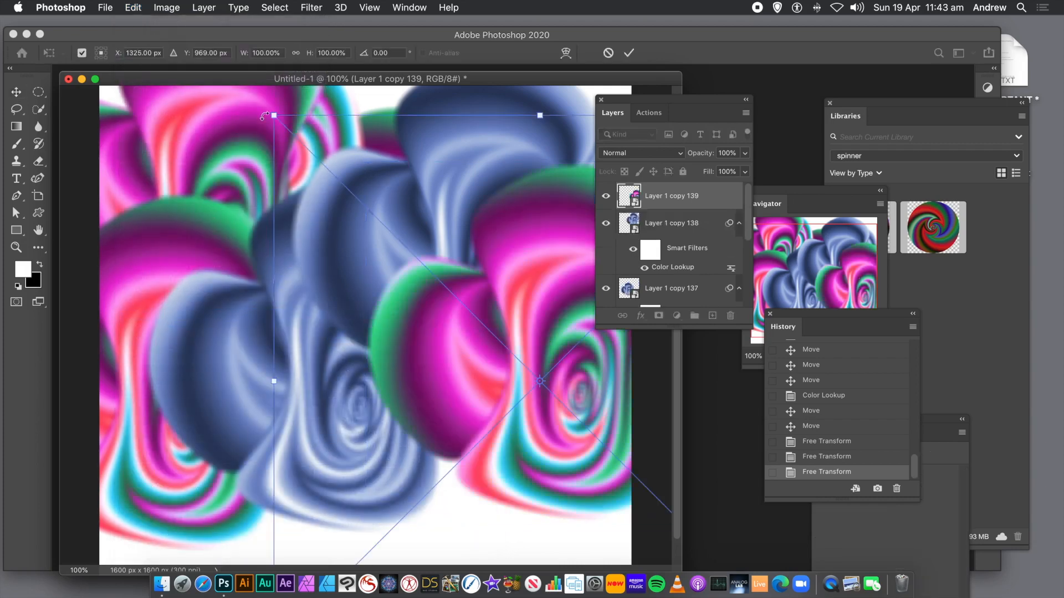
{"action": "left_click_drag", "start_coordinate": [274, 114], "coordinate": [482, 291]}
{"action": "left_click_drag", "start_coordinate": [621, 405], "coordinate": [429, 305]}
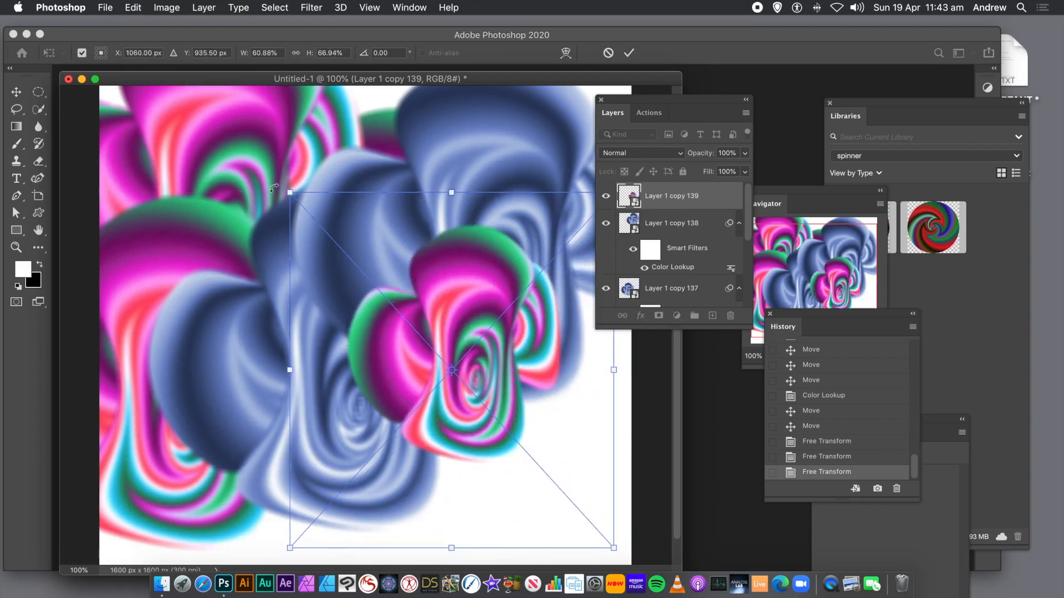
{"action": "left_click_drag", "start_coordinate": [287, 192], "coordinate": [331, 224]}
{"action": "key", "text": "Return"}
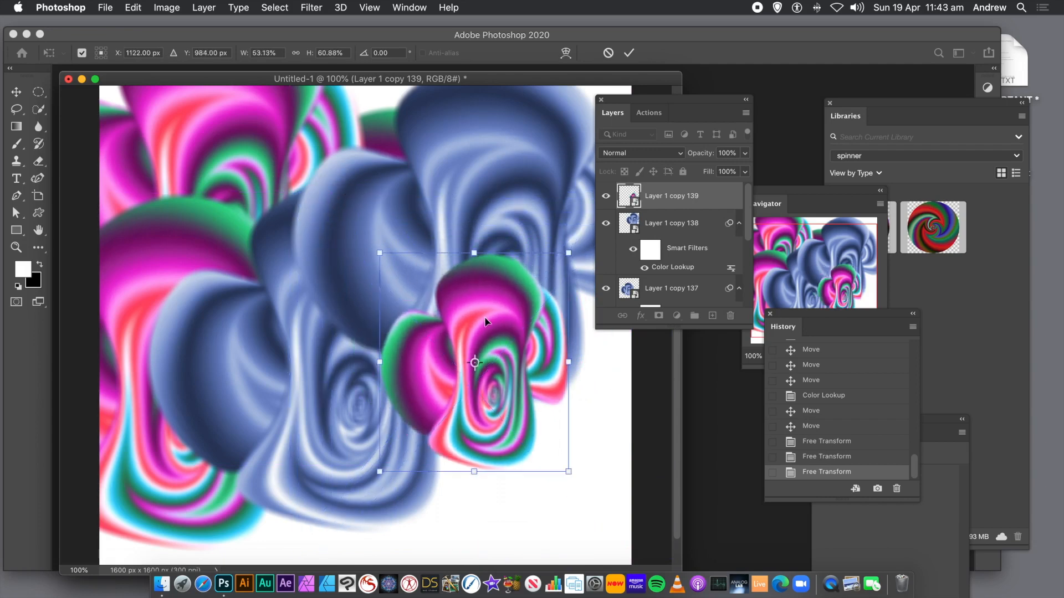
- Nudge the scaled copy, then duplicate it up and to the right toward the canvas edge
{"action": "left_click_drag", "start_coordinate": [492, 300], "coordinate": [483, 320]}
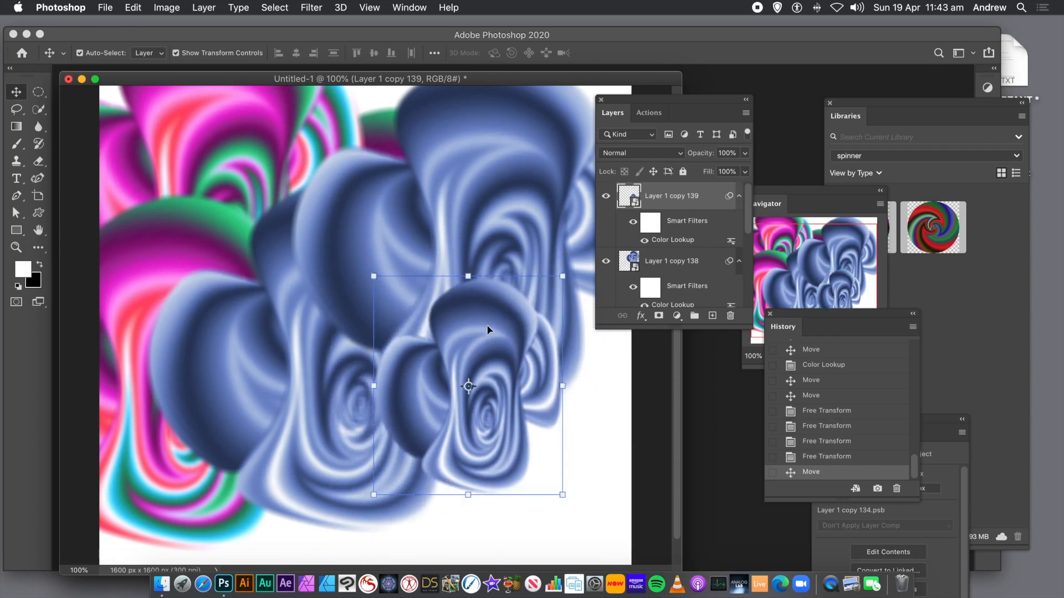
{"action": "left_click_drag", "start_coordinate": [495, 332], "coordinate": [564, 264]}
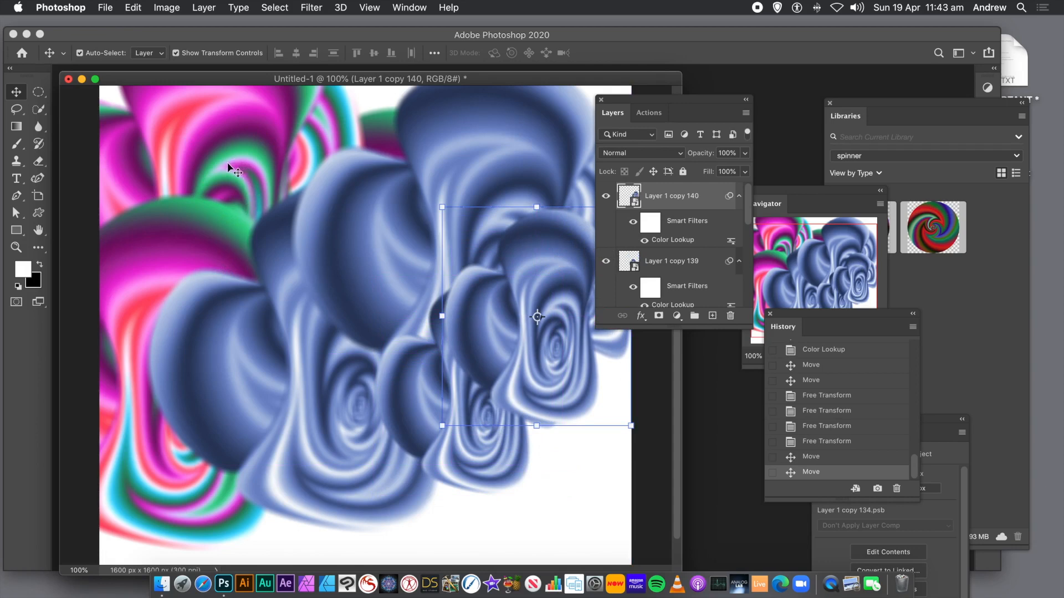
- Flatten the image into a single background layer
{"action": "left_click", "coordinate": [203, 8]}
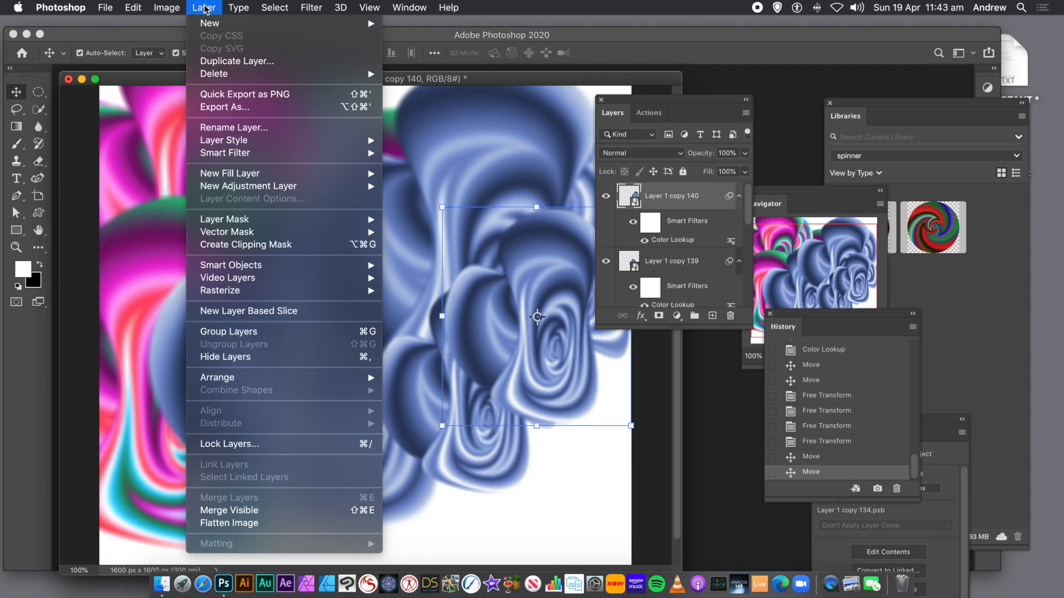
{"action": "left_click", "coordinate": [248, 525]}
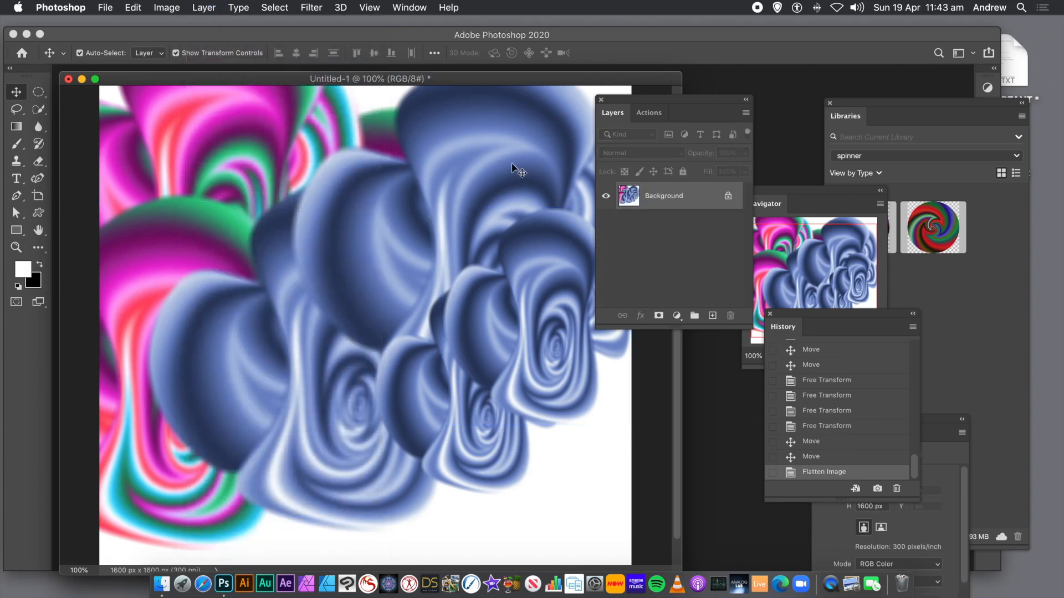
- Draw a circular selection over the upper-left swirl, copy it, and paste it onto a new layer
{"action": "left_click", "coordinate": [38, 98]}
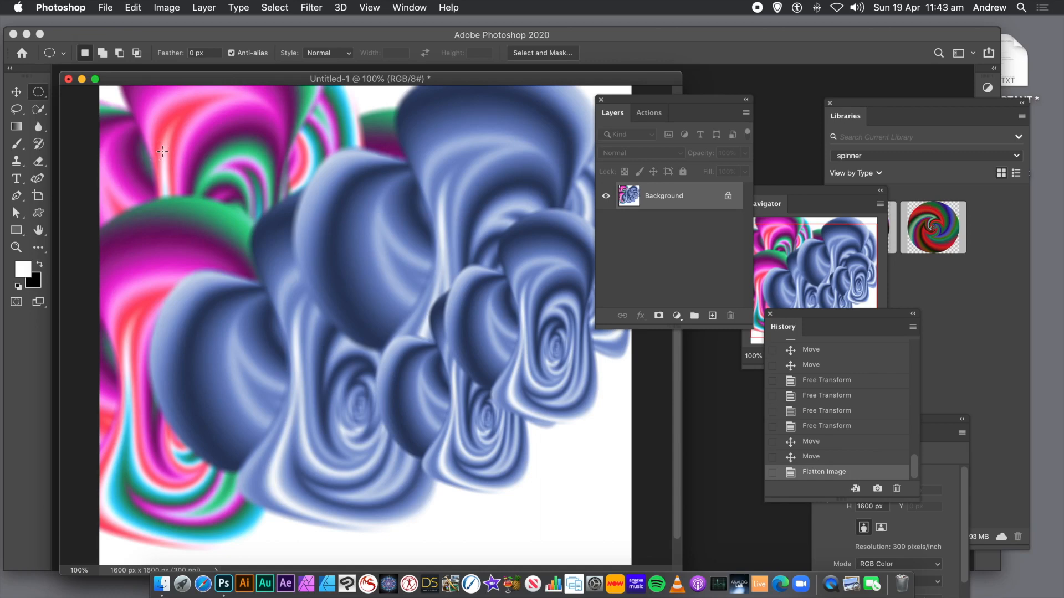
{"action": "left_click_drag", "start_coordinate": [153, 133], "coordinate": [431, 390]}
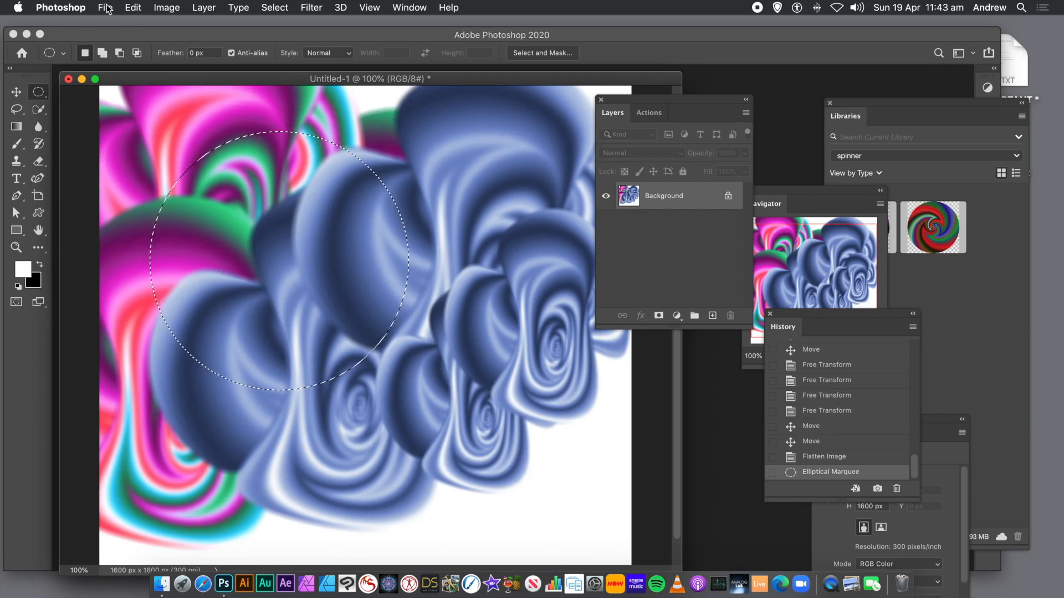
{"action": "left_click", "coordinate": [133, 8]}
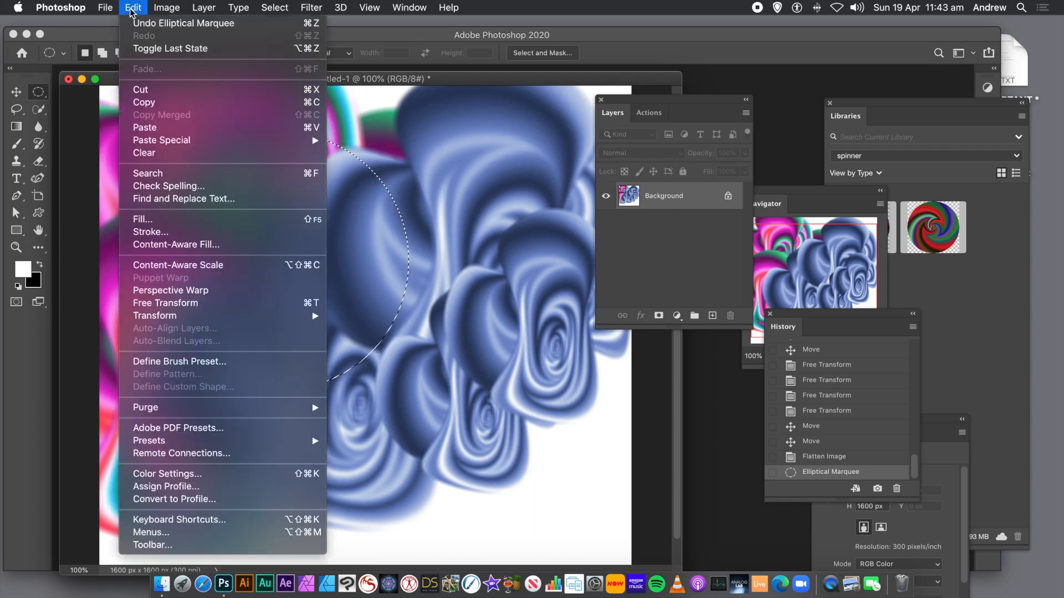
{"action": "left_click", "coordinate": [144, 103]}
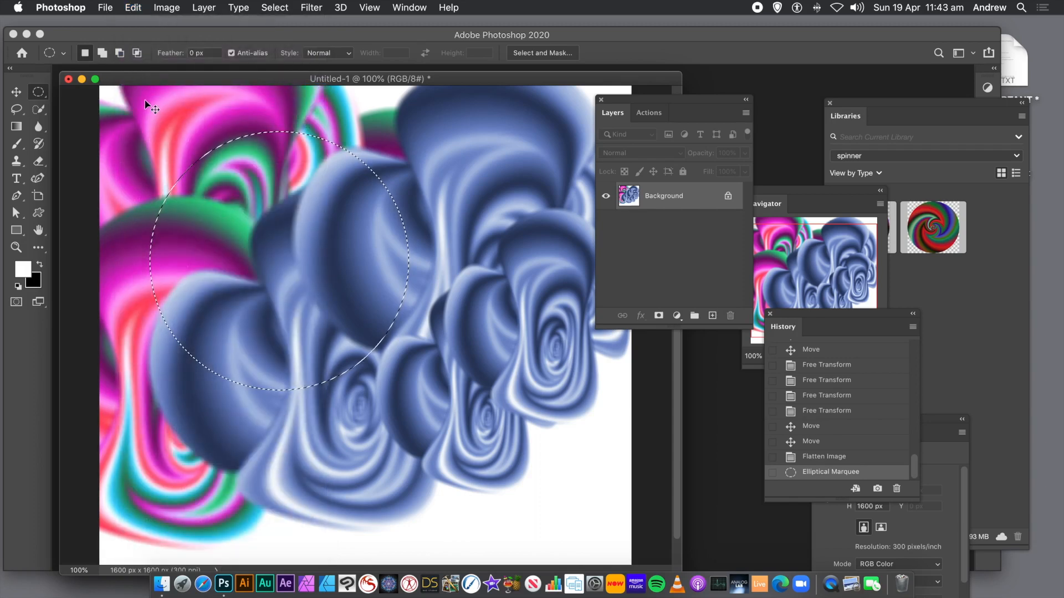
{"action": "key", "text": "super+v"}
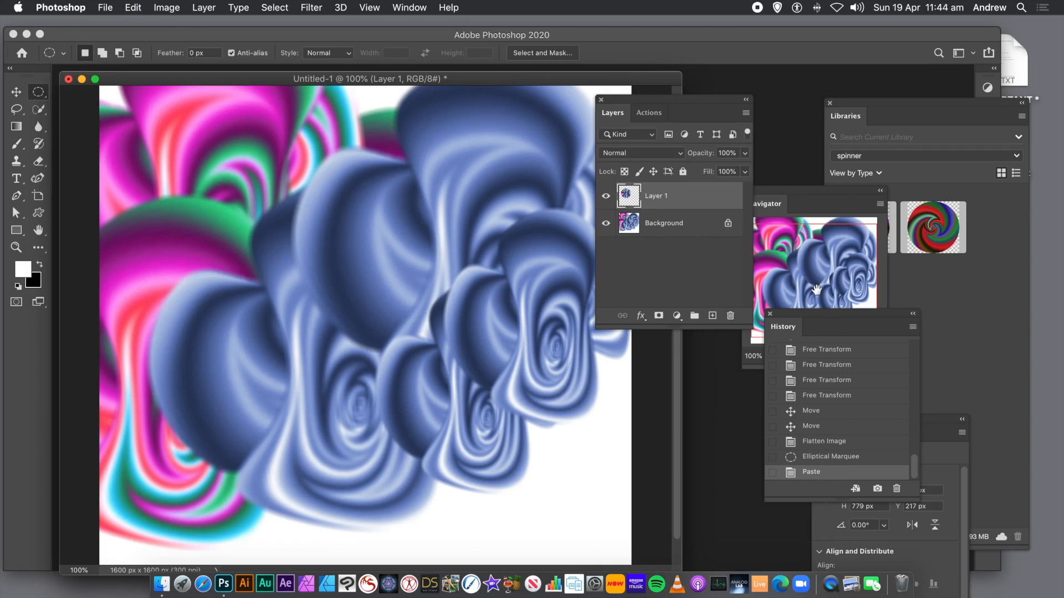
- Run the Positive 4 transform action repeatedly on the pasted circle to build a rotating, shrinking spiral of copies
{"action": "left_click", "coordinate": [651, 113]}
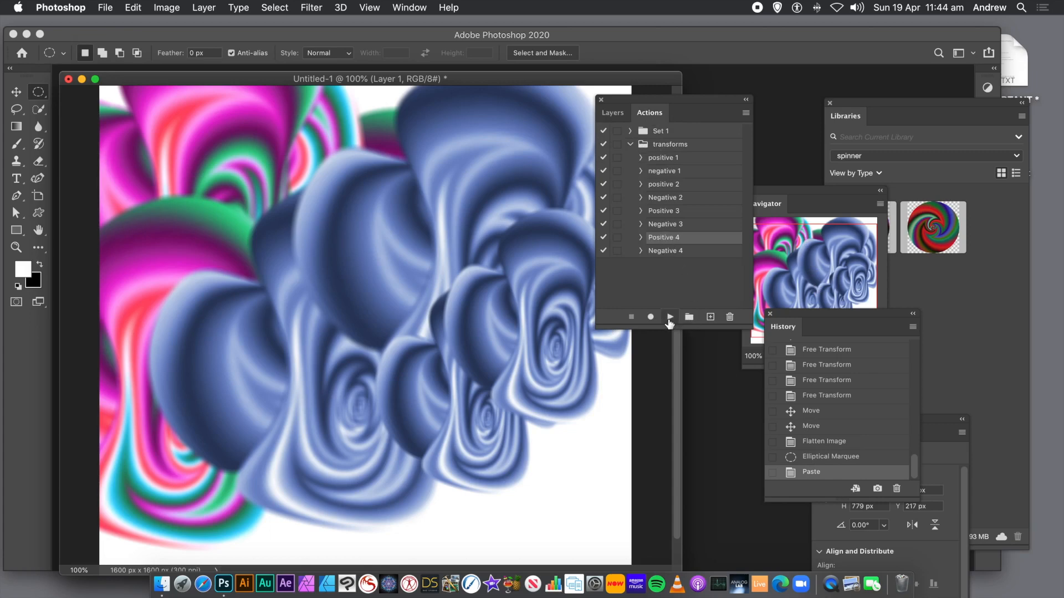
{"action": "left_click", "coordinate": [669, 318]}
{"action": "left_click", "coordinate": [669, 317]}
{"action": "left_click", "coordinate": [670, 317]}
{"action": "left_click", "coordinate": [669, 320]}
{"action": "left_click", "coordinate": [669, 320]}
{"action": "left_click", "coordinate": [668, 321]}
{"action": "left_click", "coordinate": [668, 321]}
{"action": "left_click", "coordinate": [668, 321]}
{"action": "left_click", "coordinate": [667, 321]}
{"action": "left_click", "coordinate": [667, 322]}
{"action": "left_click", "coordinate": [668, 322]}
{"action": "left_click", "coordinate": [667, 321]}
{"action": "left_click", "coordinate": [668, 321]}
{"action": "left_click", "coordinate": [668, 321]}
{"action": "left_click", "coordinate": [668, 321]}
{"action": "left_click", "coordinate": [668, 321]}
{"action": "left_click", "coordinate": [667, 322]}
{"action": "left_click", "coordinate": [668, 322]}
{"action": "left_click", "coordinate": [668, 322]}
{"action": "left_click", "coordinate": [667, 322]}
{"action": "left_click", "coordinate": [668, 321]}
{"action": "left_click", "coordinate": [667, 321]}
{"action": "left_click", "coordinate": [666, 322]}
{"action": "left_click", "coordinate": [666, 322]}
{"action": "left_click", "coordinate": [667, 322]}
{"action": "left_click", "coordinate": [666, 321]}
{"action": "left_click", "coordinate": [667, 321]}
{"action": "left_click", "coordinate": [666, 322]}
{"action": "left_click", "coordinate": [667, 322]}
{"action": "left_click", "coordinate": [667, 321]}
{"action": "left_click", "coordinate": [666, 321]}
{"action": "left_click", "coordinate": [667, 322]}
{"action": "left_click", "coordinate": [666, 321]}
{"action": "left_click", "coordinate": [667, 321]}
{"action": "left_click", "coordinate": [666, 321]}
{"action": "left_click", "coordinate": [666, 322]}
{"action": "left_click", "coordinate": [667, 322]}
{"action": "left_click", "coordinate": [666, 321]}
{"action": "left_click", "coordinate": [666, 321]}
{"action": "left_click", "coordinate": [666, 321]}
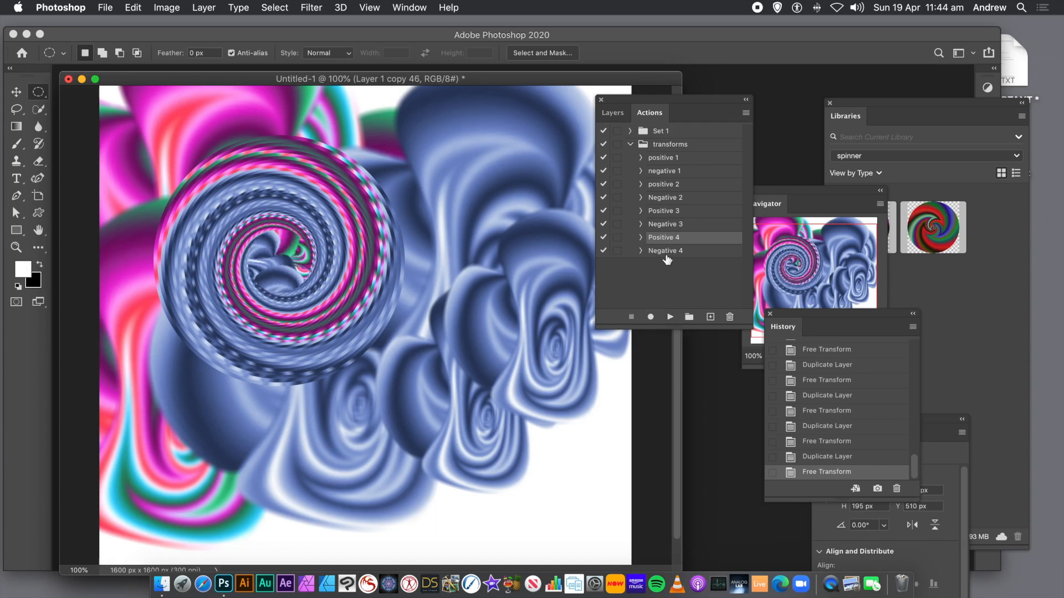
- Select the Positive 3 action and run it several times to continue the spiral
{"action": "left_click", "coordinate": [668, 213]}
{"action": "double_click", "coordinate": [668, 212]}
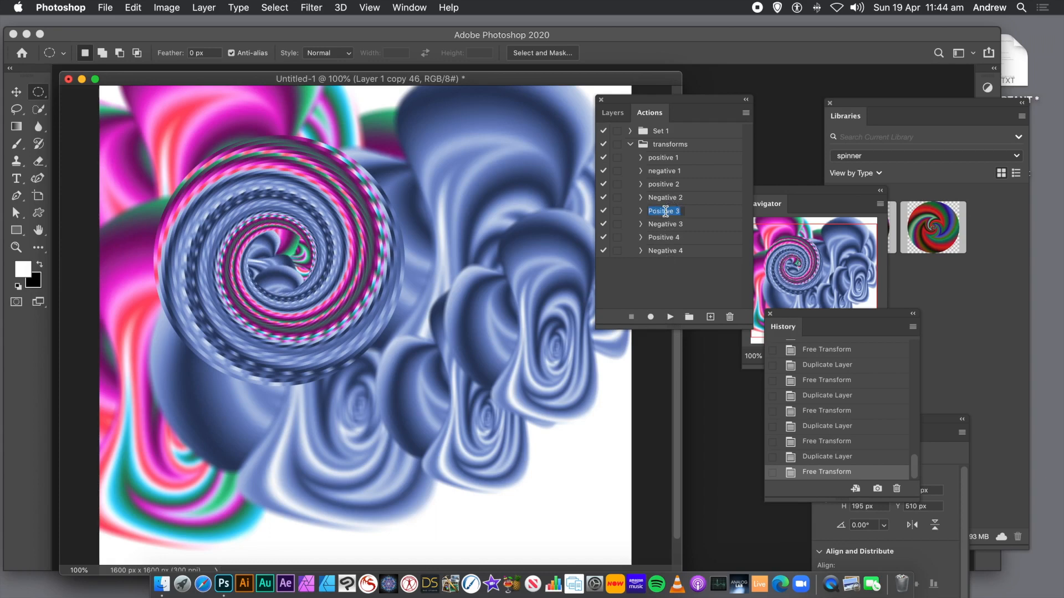
{"action": "left_click", "coordinate": [669, 320]}
{"action": "left_click", "coordinate": [669, 320]}
{"action": "left_click", "coordinate": [669, 319]}
{"action": "left_click", "coordinate": [670, 318]}
{"action": "left_click", "coordinate": [670, 318]}
{"action": "left_click", "coordinate": [670, 318]}
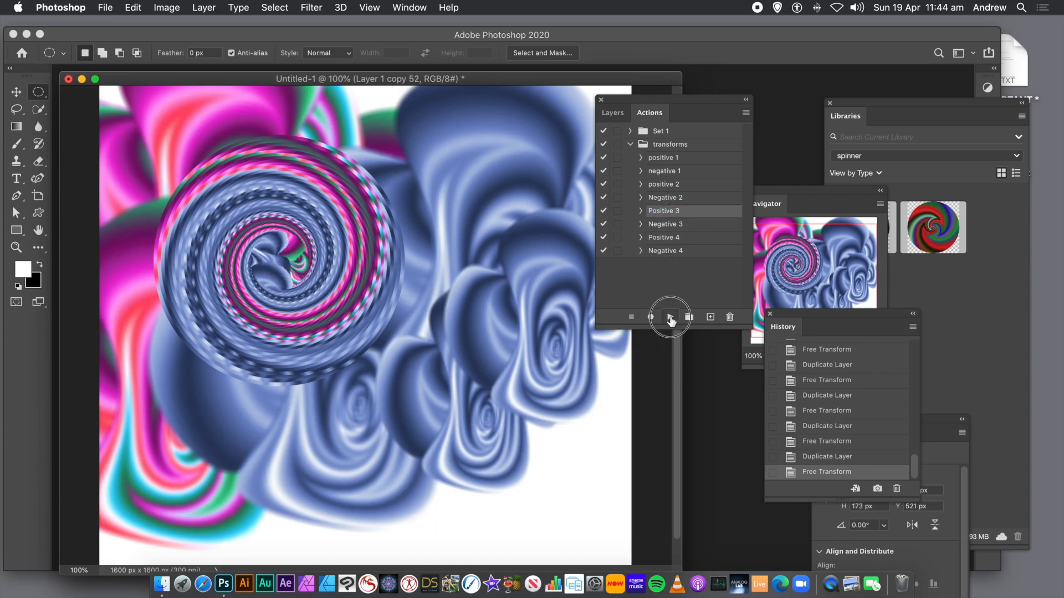
{"action": "left_click", "coordinate": [670, 318]}
{"action": "left_click", "coordinate": [670, 318]}
{"action": "left_click", "coordinate": [670, 318]}
{"action": "left_click", "coordinate": [670, 318]}
{"action": "left_click", "coordinate": [669, 318]}
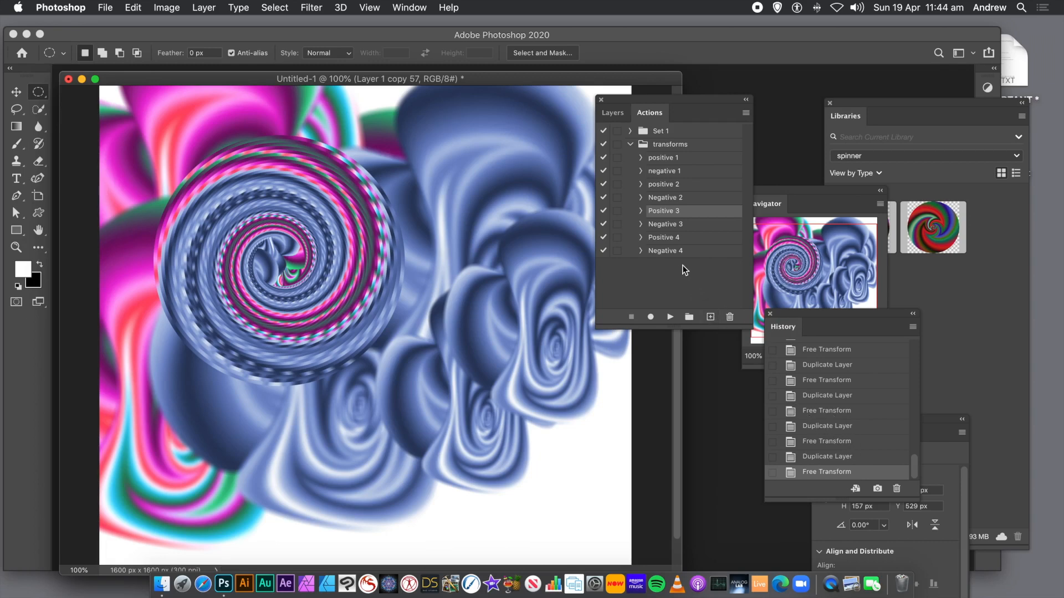
- Select the Negative 4 action and run it repeatedly to wind the spiral into its centre
{"action": "left_click", "coordinate": [652, 257]}
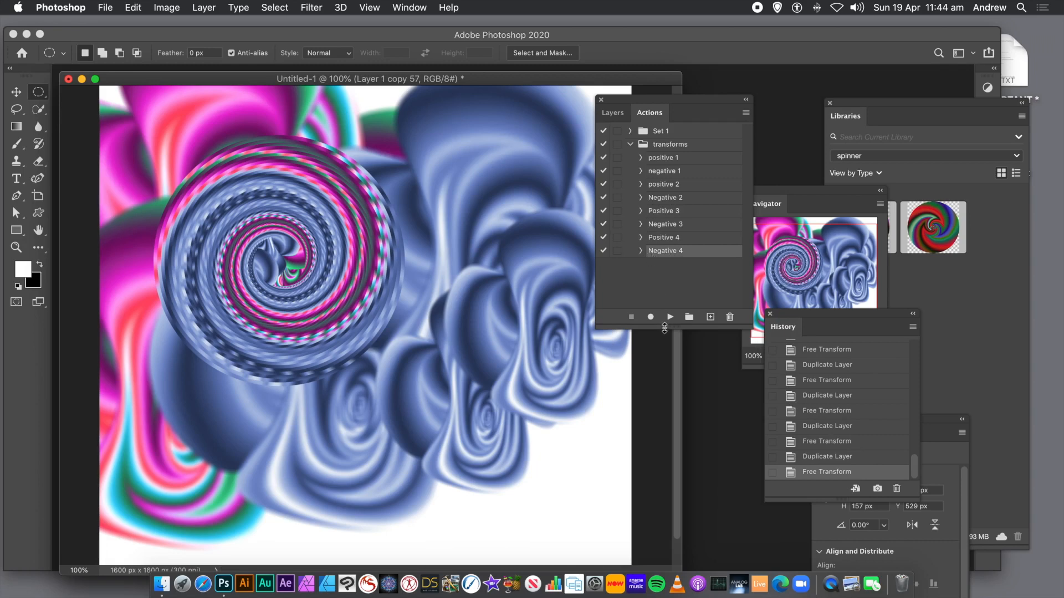
{"action": "left_click", "coordinate": [669, 324]}
{"action": "left_click", "coordinate": [669, 324]}
{"action": "left_click", "coordinate": [669, 324]}
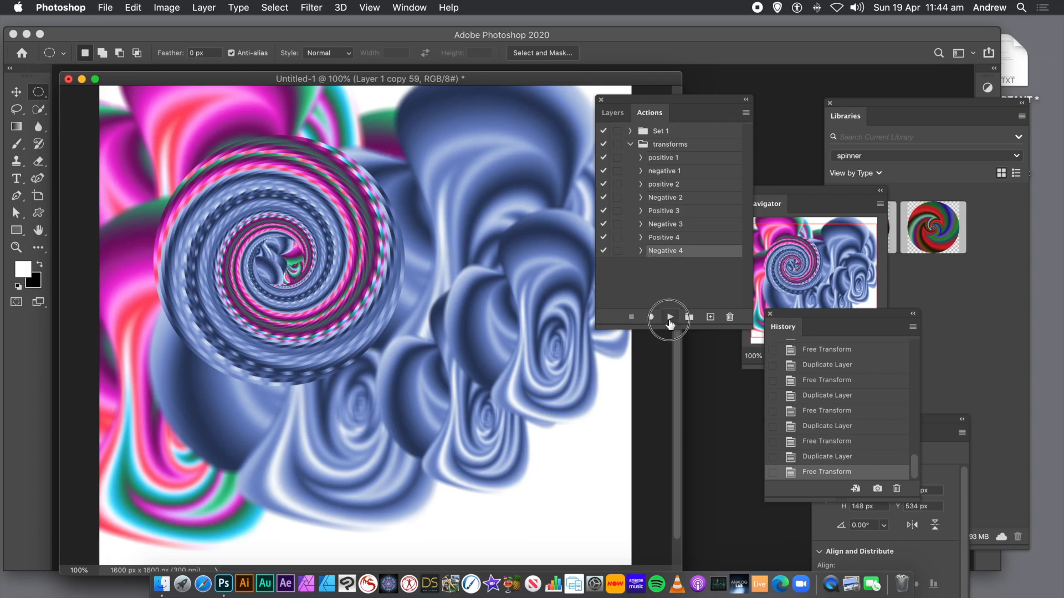
{"action": "left_click", "coordinate": [670, 324]}
{"action": "left_click", "coordinate": [670, 323]}
{"action": "left_click", "coordinate": [670, 323]}
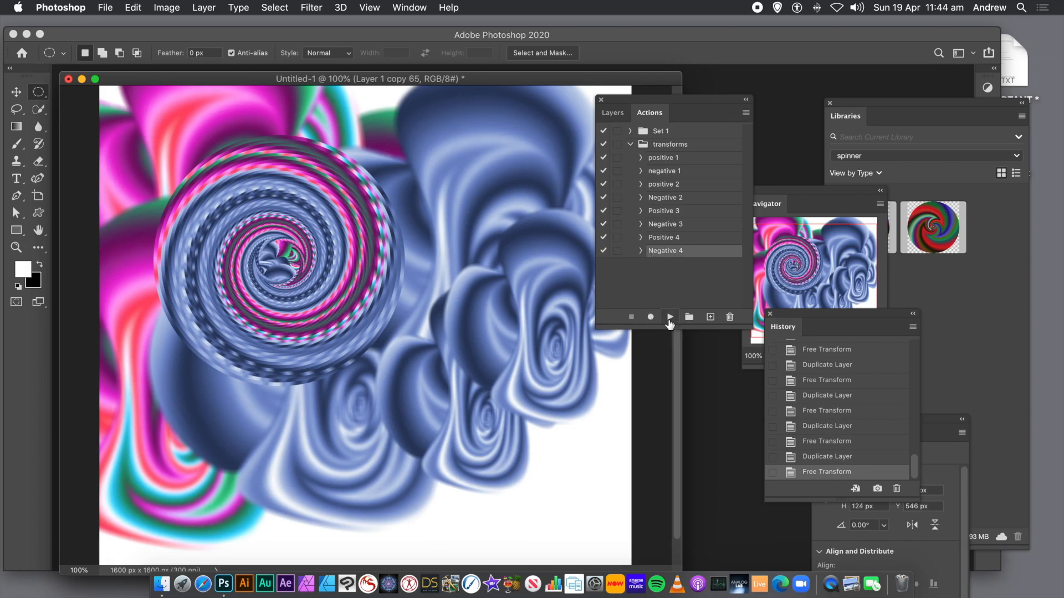
{"action": "left_click", "coordinate": [670, 324]}
{"action": "left_click", "coordinate": [670, 324]}
{"action": "left_click", "coordinate": [670, 324]}
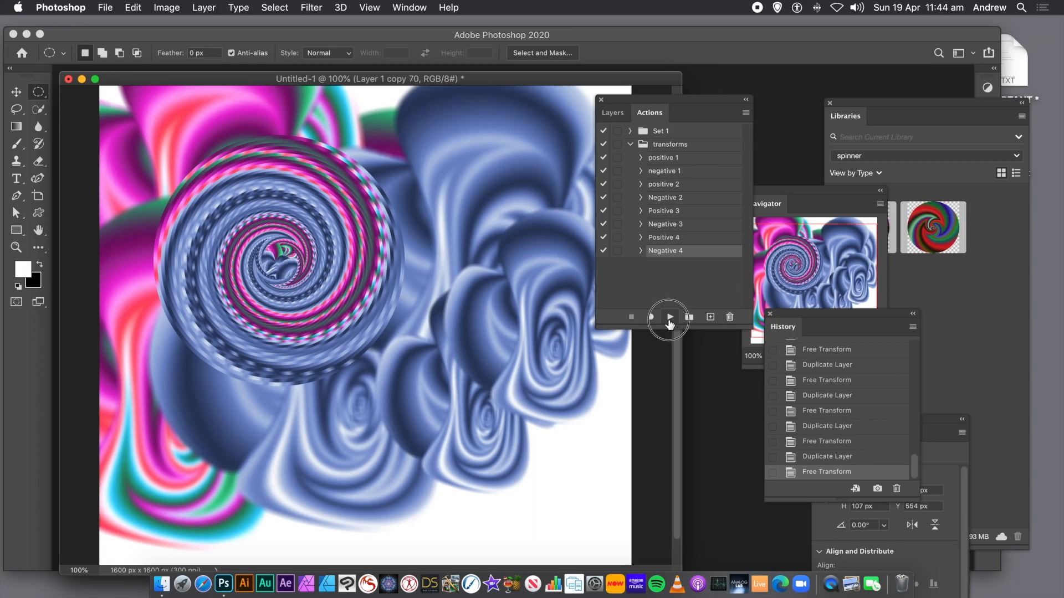
{"action": "left_click", "coordinate": [670, 323]}
{"action": "left_click", "coordinate": [670, 323]}
{"action": "left_click", "coordinate": [670, 323]}
{"action": "left_click", "coordinate": [670, 323]}
{"action": "left_click", "coordinate": [670, 324]}
{"action": "left_click", "coordinate": [670, 323]}
{"action": "left_click", "coordinate": [670, 324]}
{"action": "left_click", "coordinate": [670, 324]}
{"action": "left_click", "coordinate": [669, 324]}
{"action": "left_click", "coordinate": [670, 324]}
{"action": "left_click", "coordinate": [670, 323]}
{"action": "left_click", "coordinate": [670, 324]}
{"action": "left_click", "coordinate": [670, 324]}
{"action": "left_click", "coordinate": [670, 323]}
{"action": "left_click", "coordinate": [670, 324]}
{"action": "left_click", "coordinate": [670, 324]}
{"action": "left_click", "coordinate": [669, 324]}
{"action": "left_click", "coordinate": [670, 323]}
{"action": "left_click", "coordinate": [670, 323]}
{"action": "left_click", "coordinate": [670, 323]}
{"action": "left_click", "coordinate": [670, 323]}
{"action": "left_click", "coordinate": [670, 324]}
{"action": "left_click", "coordinate": [670, 323]}
{"action": "left_click", "coordinate": [670, 324]}
{"action": "left_click", "coordinate": [670, 323]}
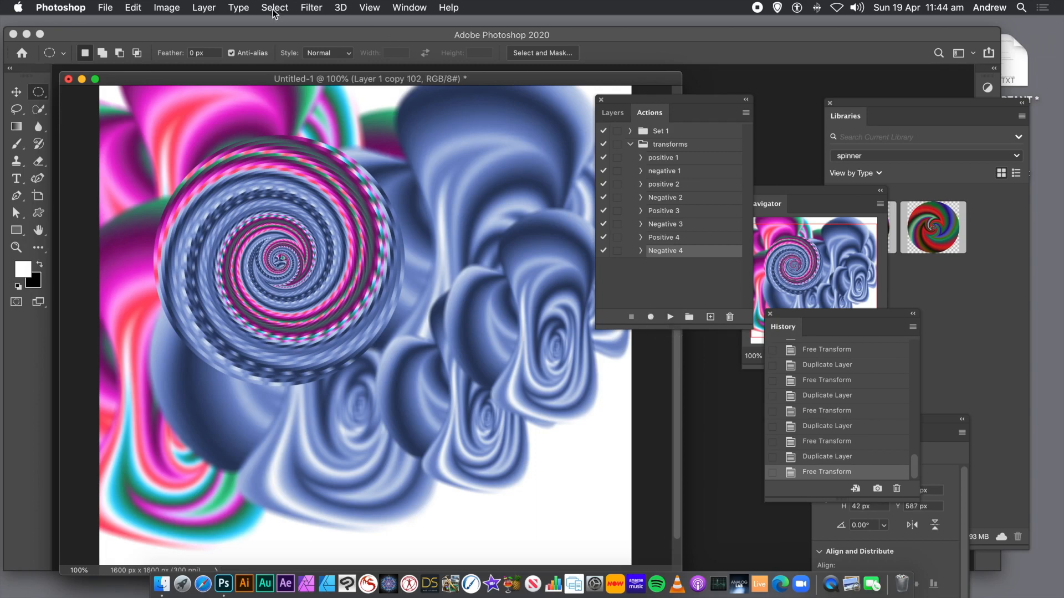
- Flatten the image into a single background layer
{"action": "left_click", "coordinate": [204, 7]}
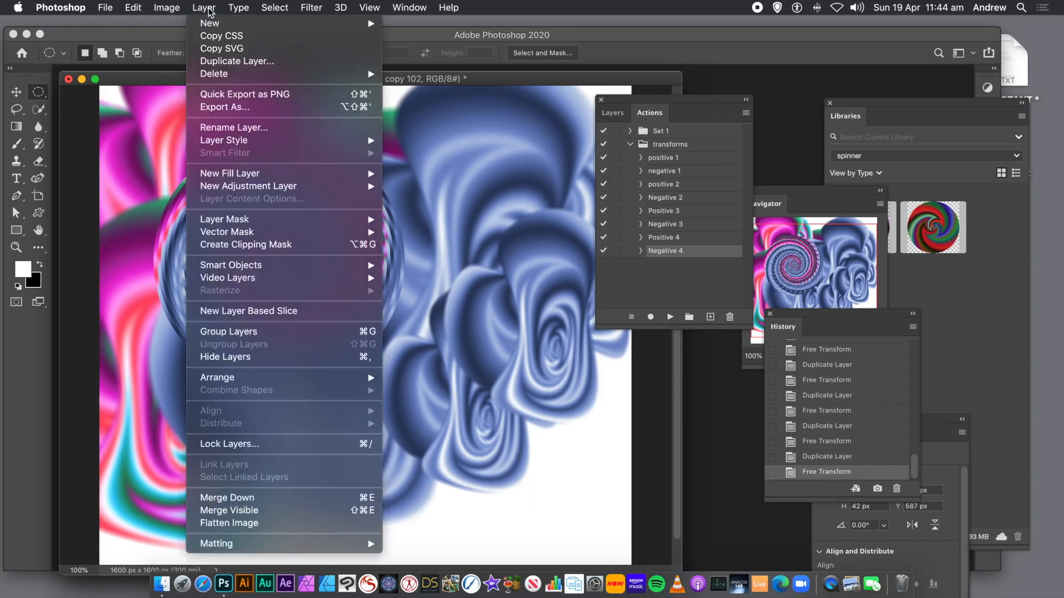
{"action": "left_click", "coordinate": [229, 523]}
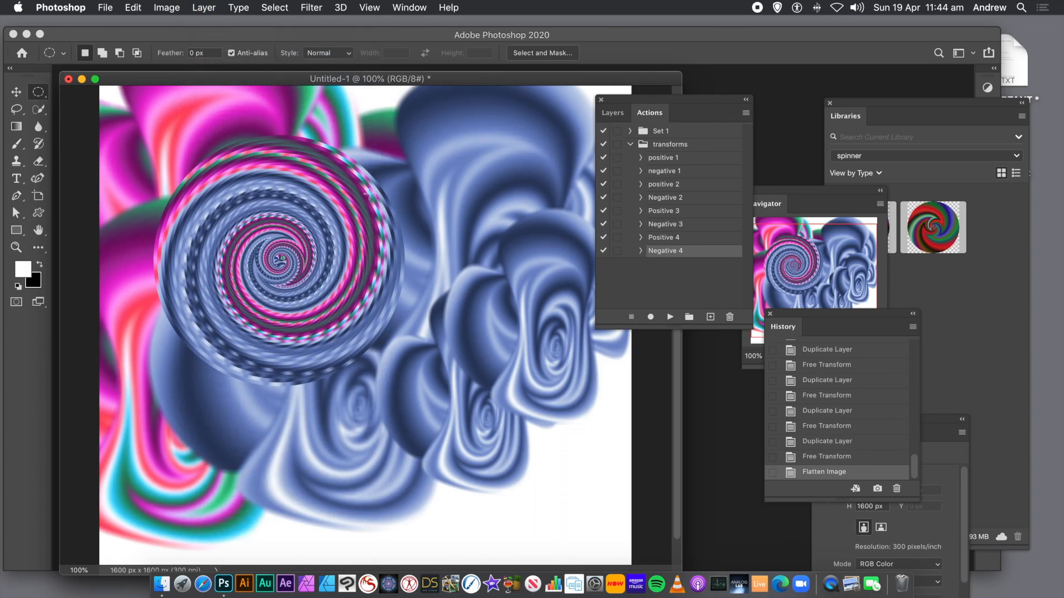
- Apply the Oil Paint filter twice with stylization 9.3, cleanliness 9.3, scale 0.8 and bristle detail 10
{"action": "left_click", "coordinate": [317, 11]}
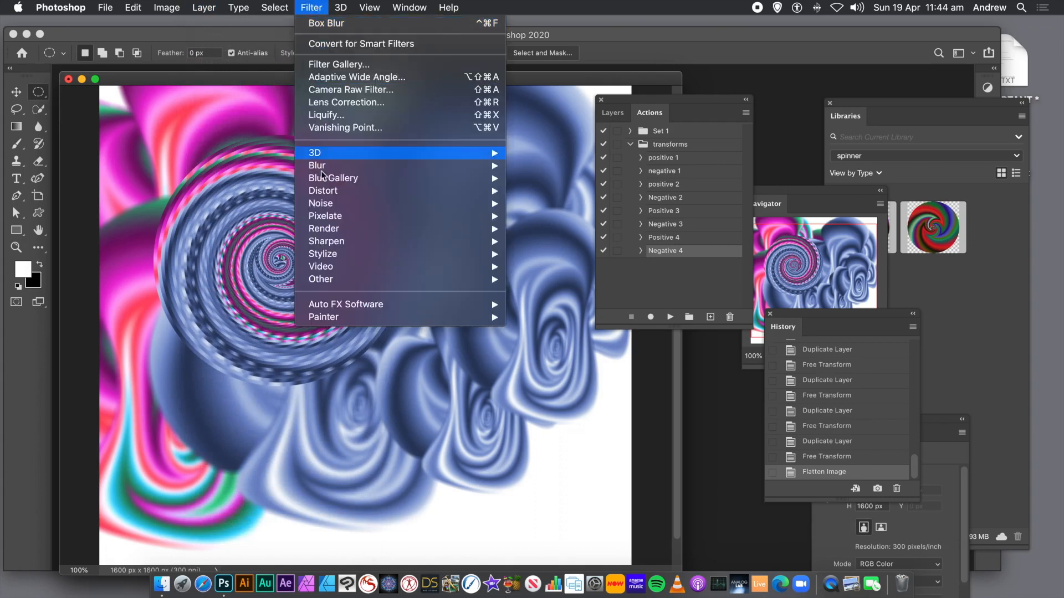
{"action": "mouse_move", "coordinate": [332, 253]}
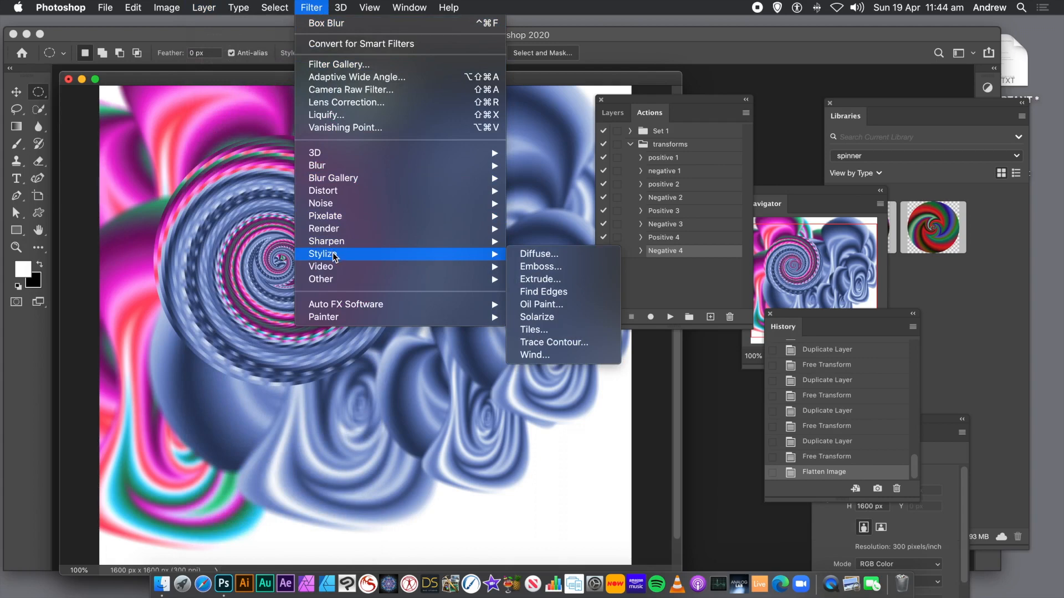
{"action": "left_click", "coordinate": [533, 304]}
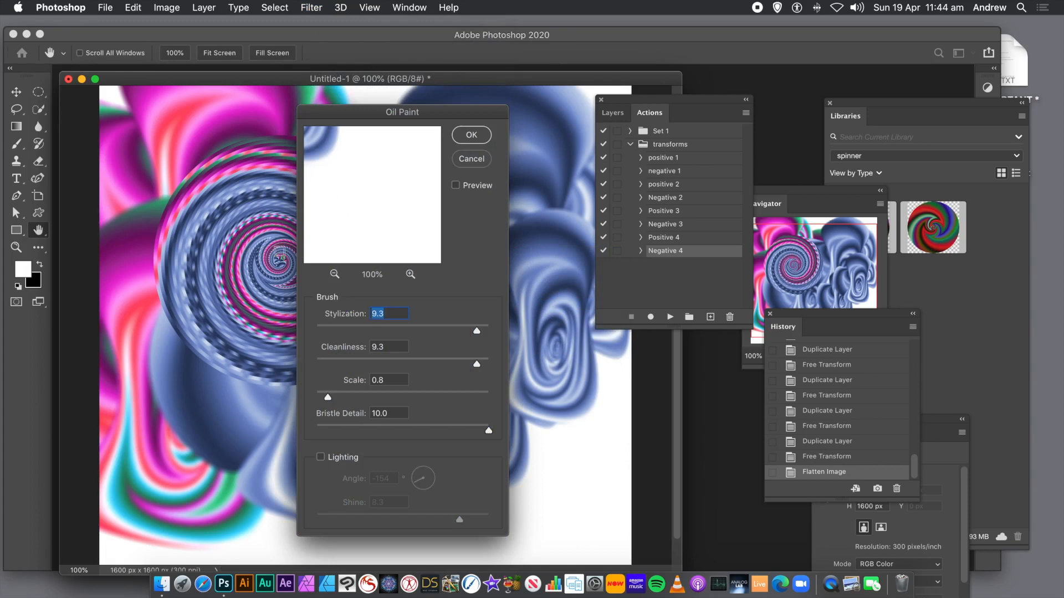
{"action": "left_click_drag", "start_coordinate": [337, 209], "coordinate": [508, 252]}
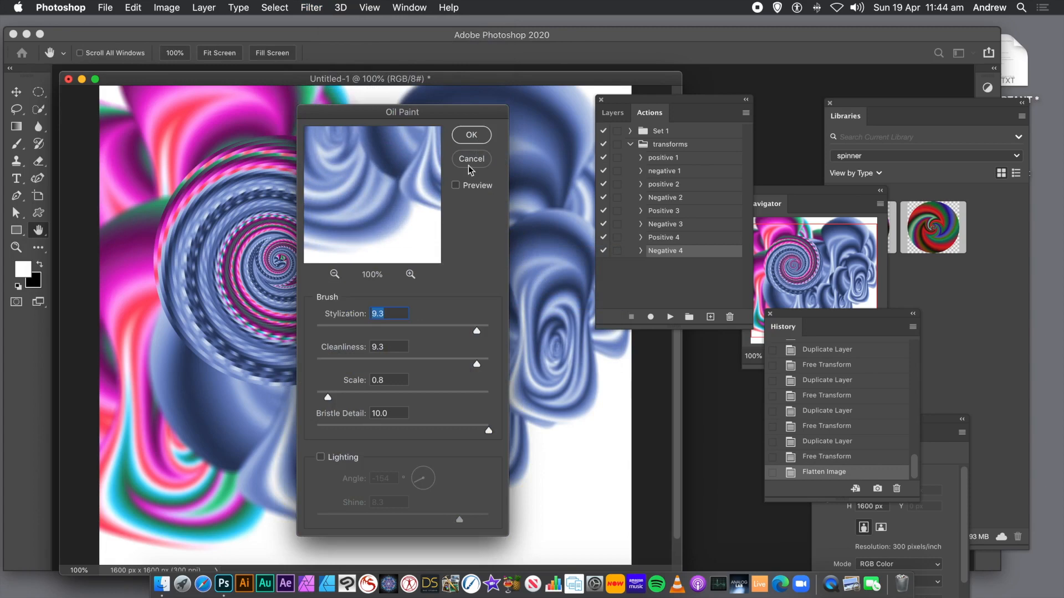
{"action": "left_click", "coordinate": [487, 138]}
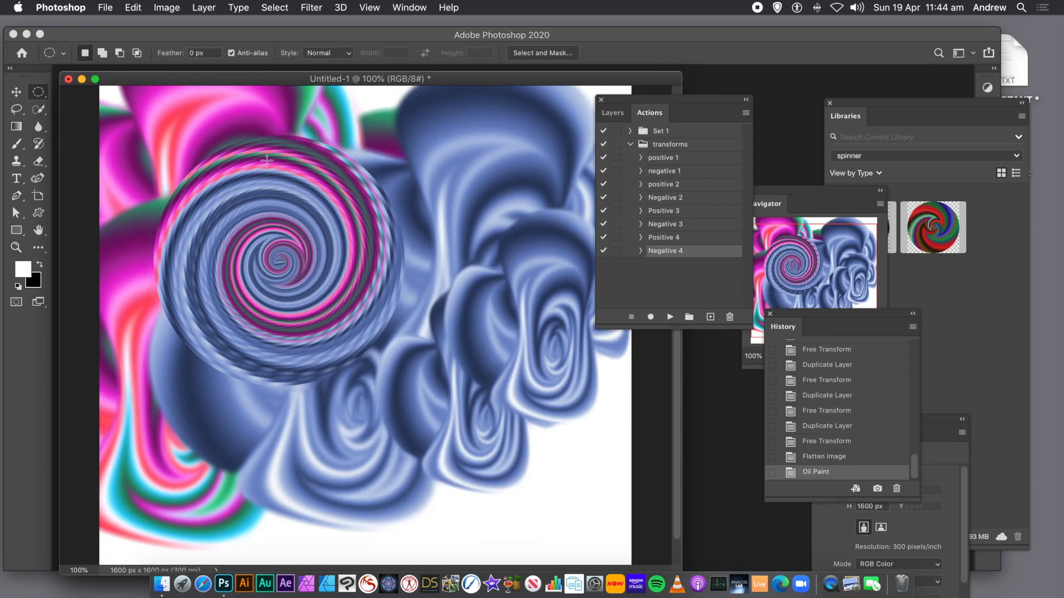
{"action": "left_click", "coordinate": [310, 7]}
{"action": "left_click", "coordinate": [321, 21]}
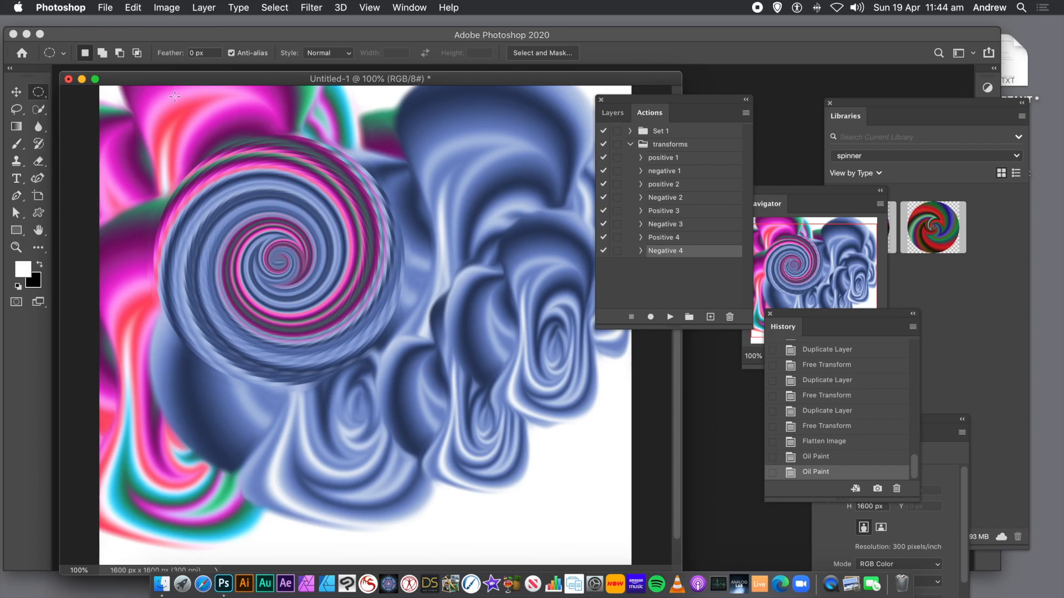
{"action": "left_click", "coordinate": [42, 88]}
{"action": "left_click_drag", "start_coordinate": [197, 191], "coordinate": [387, 362]}
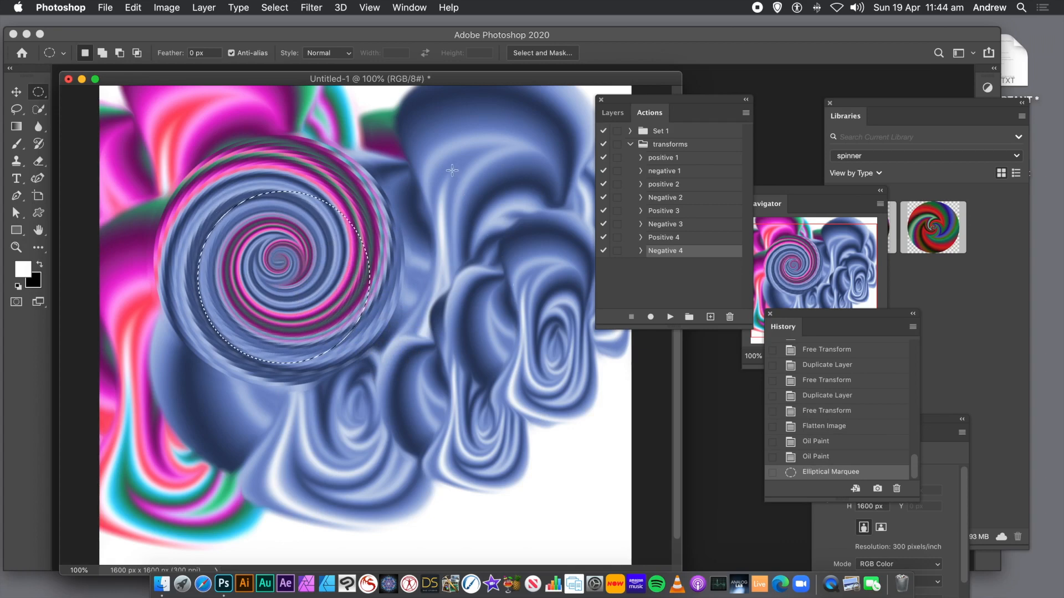
{"action": "left_click", "coordinate": [385, 168]}
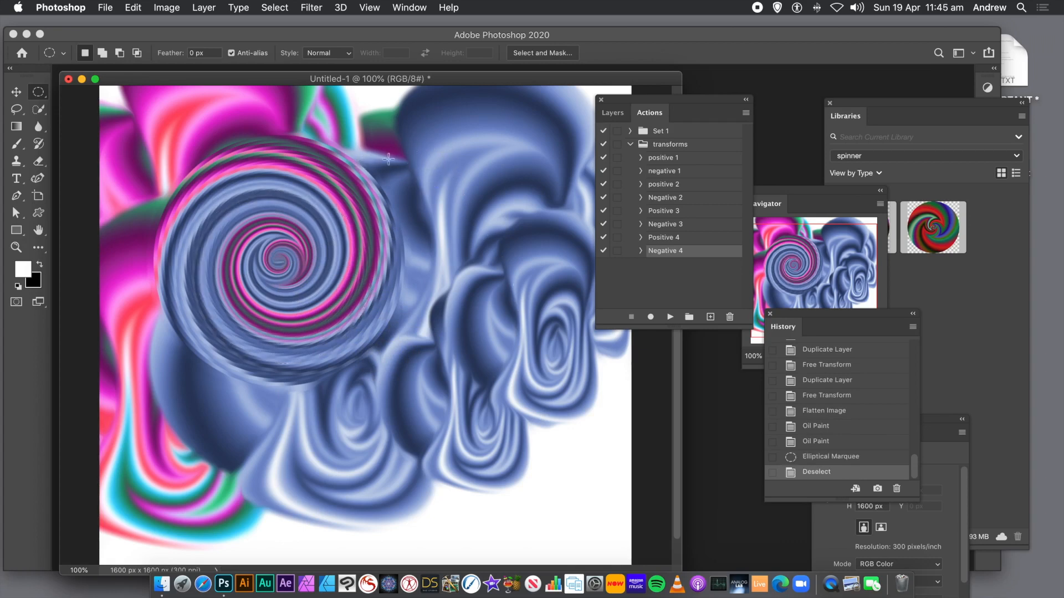
- Draw a circular selection over the right-hand blue swirls and fill it with the angle gradient
{"action": "left_click_drag", "start_coordinate": [410, 157], "coordinate": [598, 370]}
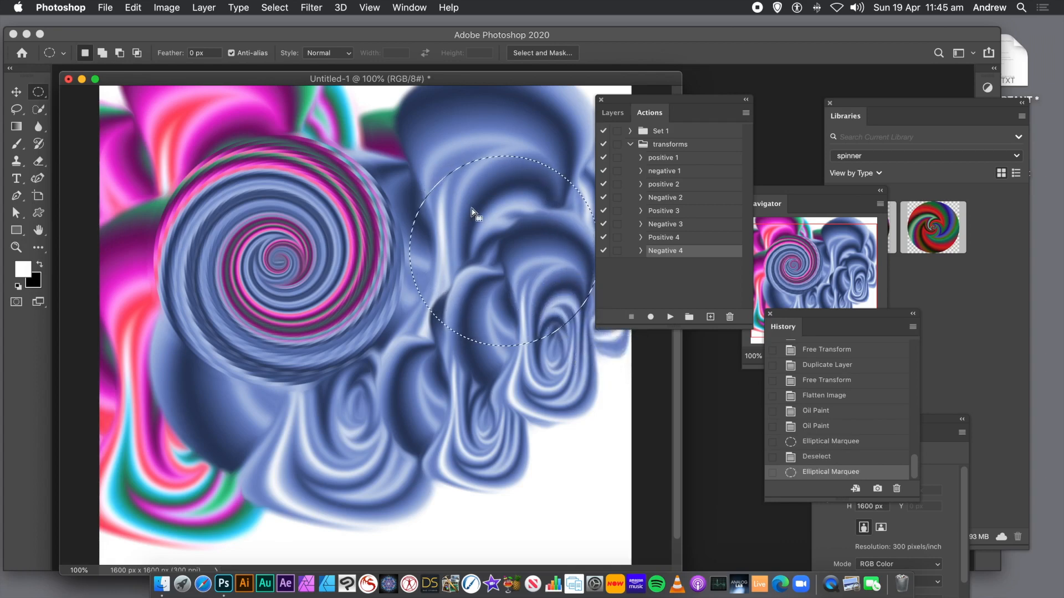
{"action": "left_click", "coordinate": [16, 127]}
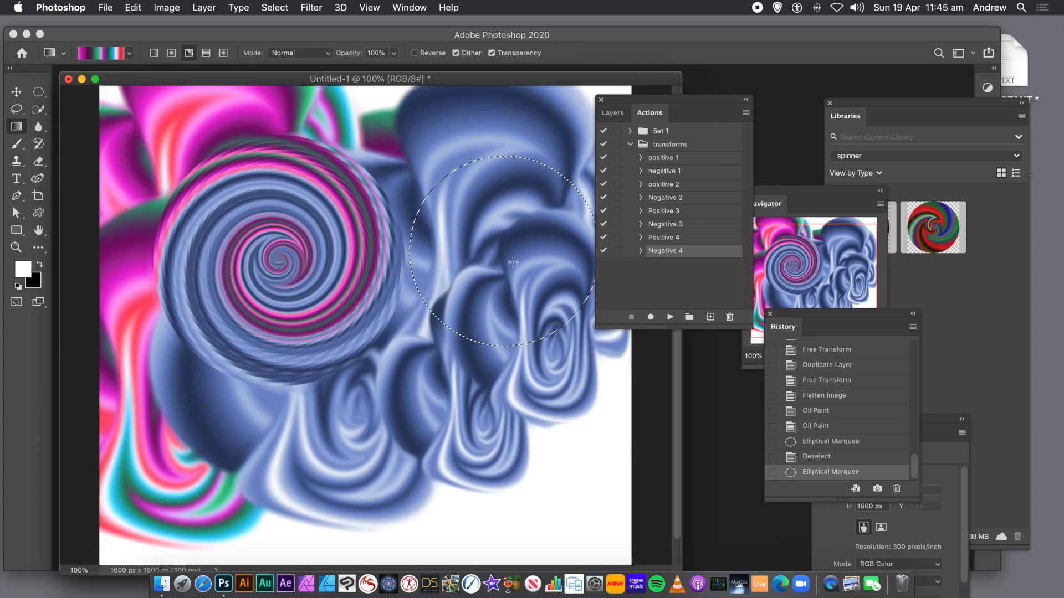
{"action": "left_click_drag", "start_coordinate": [505, 251], "coordinate": [427, 345]}
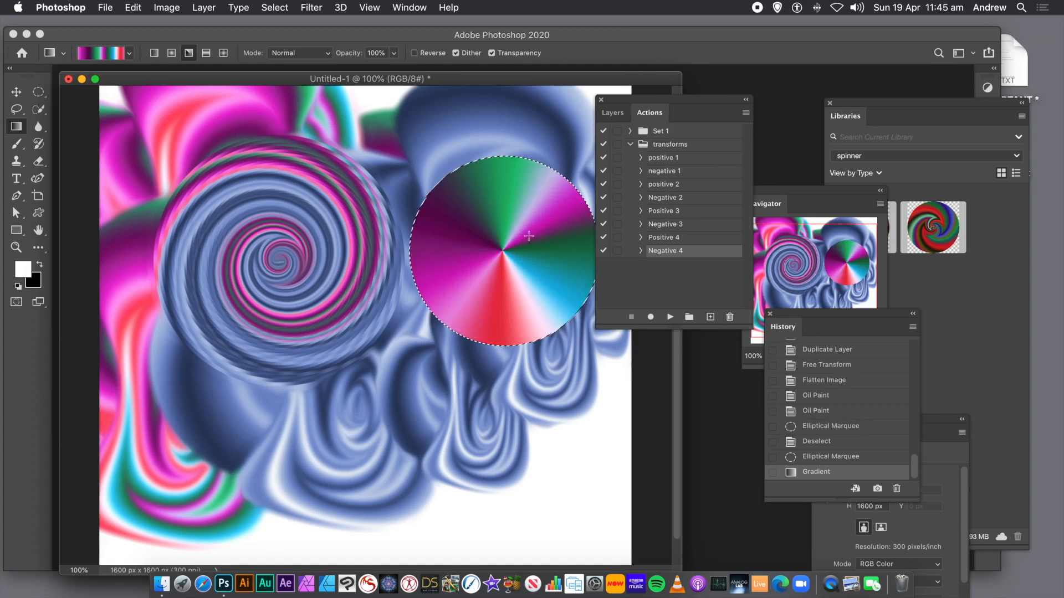
- Switch the gradient mode to Difference and drag several more angle gradients across the selected circle
{"action": "left_click", "coordinate": [302, 54]}
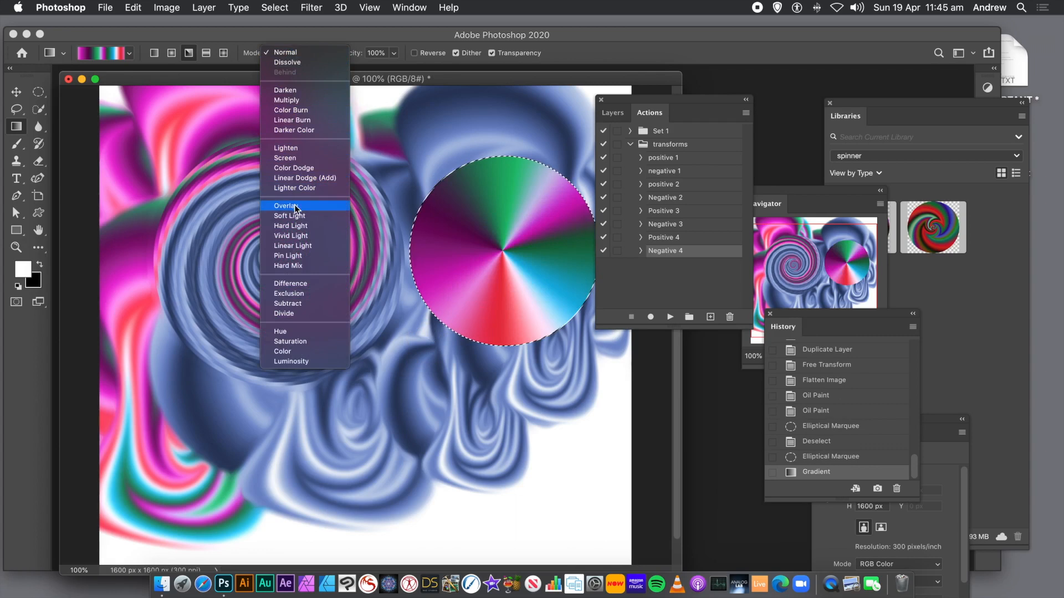
{"action": "left_click", "coordinate": [299, 285]}
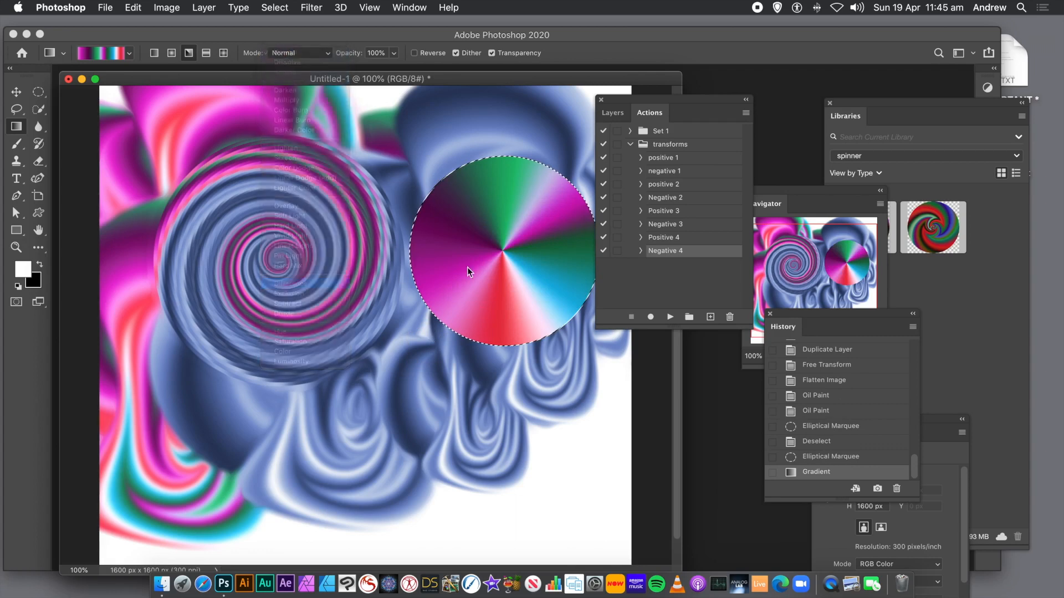
{"action": "left_click_drag", "start_coordinate": [503, 255], "coordinate": [435, 328]}
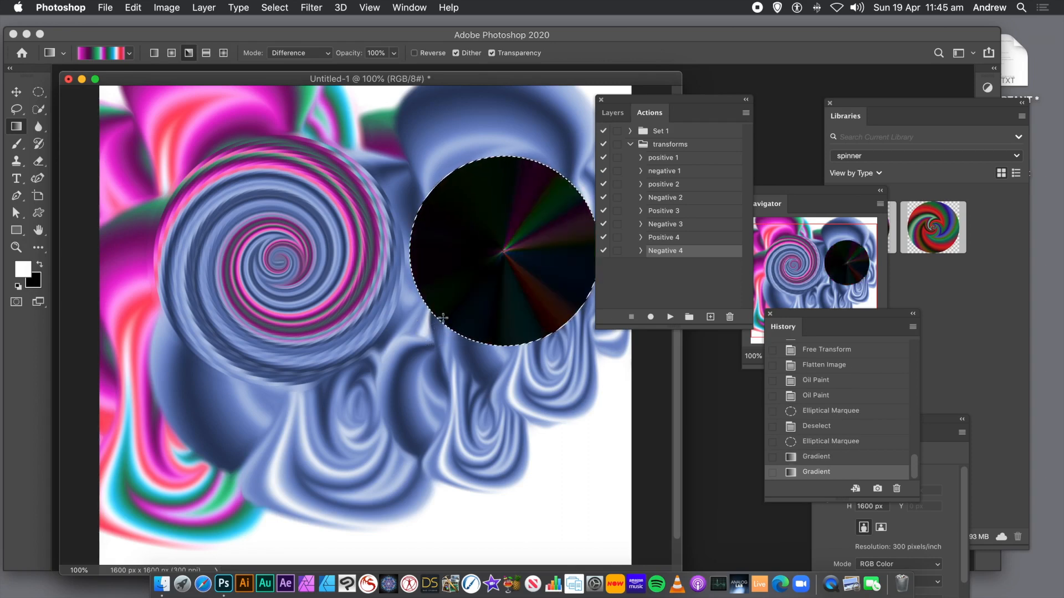
{"action": "left_click_drag", "start_coordinate": [499, 243], "coordinate": [380, 312]}
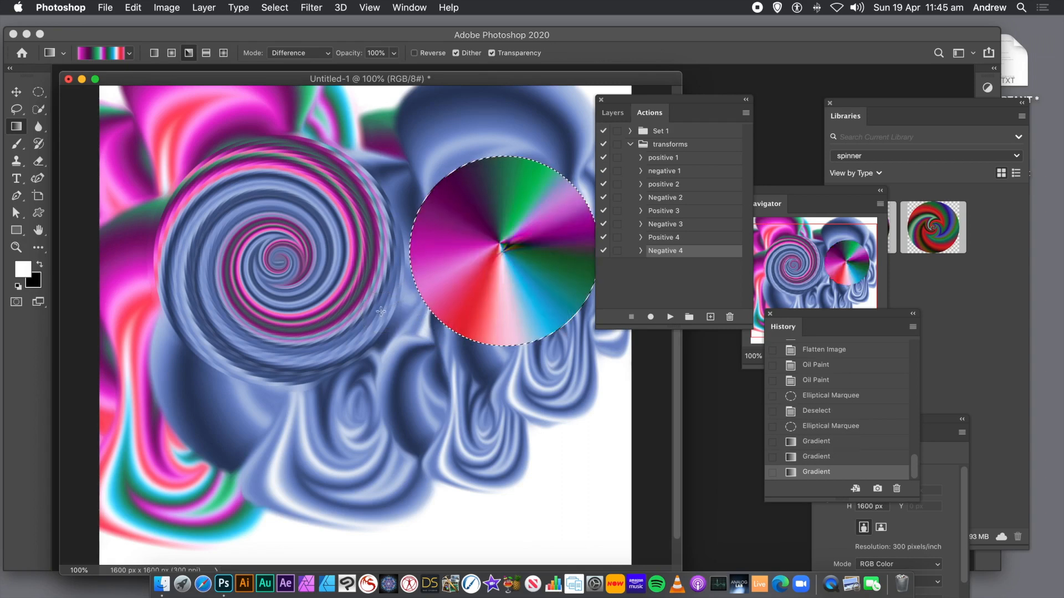
{"action": "left_click_drag", "start_coordinate": [482, 220], "coordinate": [552, 284]}
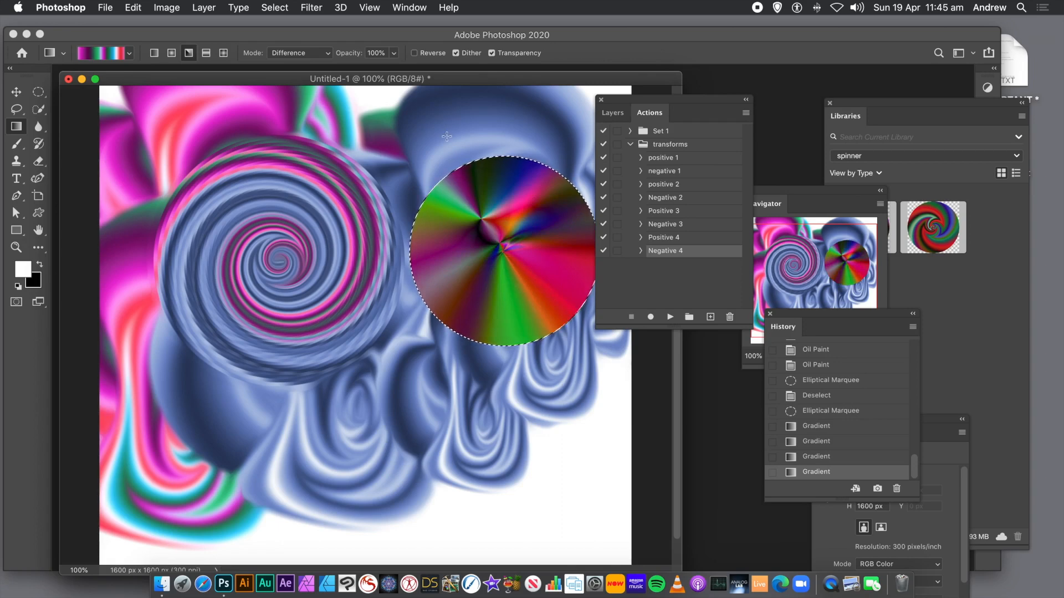
- Copy the gradient circle, paste it onto a new layer, and move it over the left spiral
{"action": "key", "text": "super+c"}
{"action": "key", "text": "super+v"}
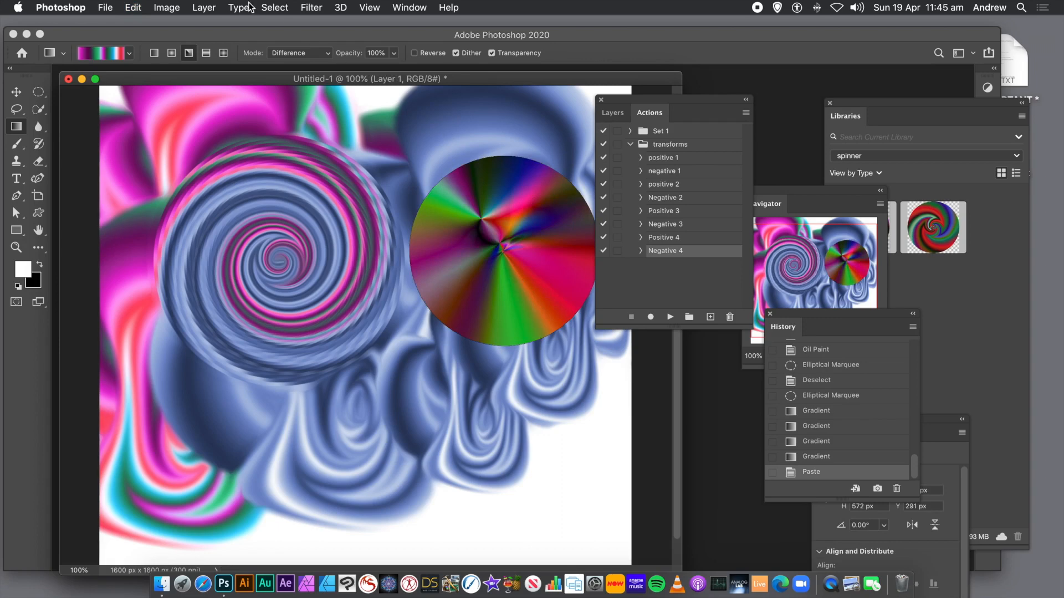
{"action": "left_click", "coordinate": [16, 94]}
{"action": "left_click_drag", "start_coordinate": [485, 209], "coordinate": [284, 286]}
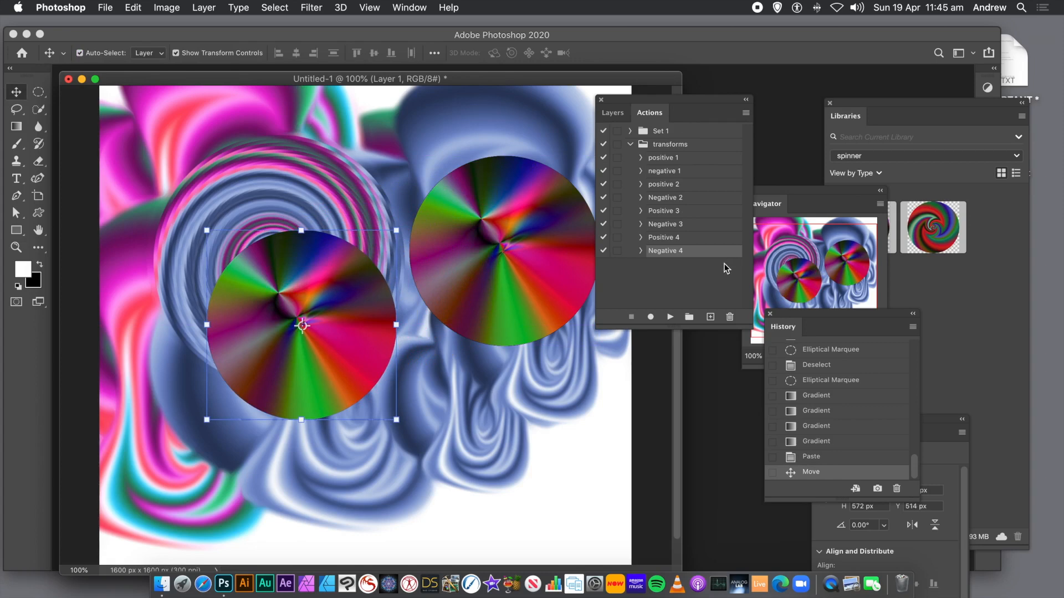
- Run the Positive 4 action repeatedly on the pasted gradient circle, then select the Negative 4 action
{"action": "left_click", "coordinate": [675, 238]}
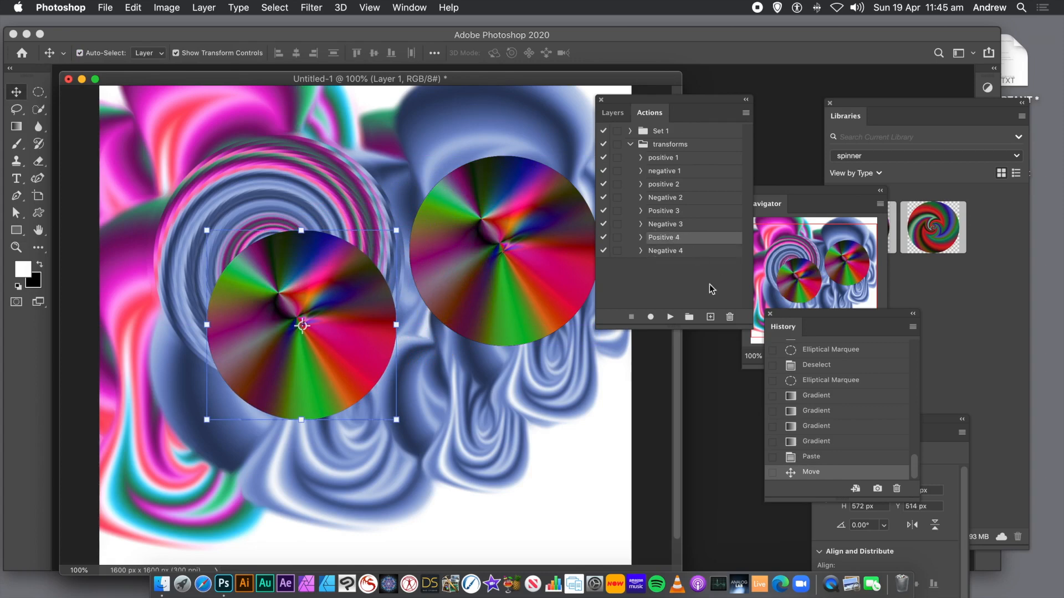
{"action": "left_click", "coordinate": [669, 319]}
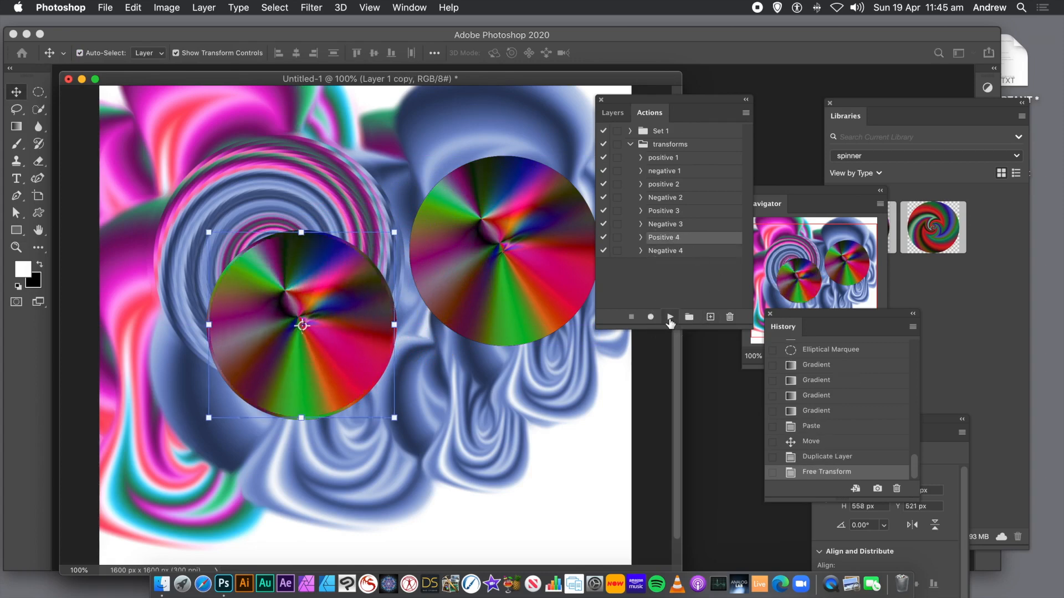
{"action": "left_click", "coordinate": [669, 320]}
{"action": "left_click", "coordinate": [670, 320]}
{"action": "left_click", "coordinate": [669, 319]}
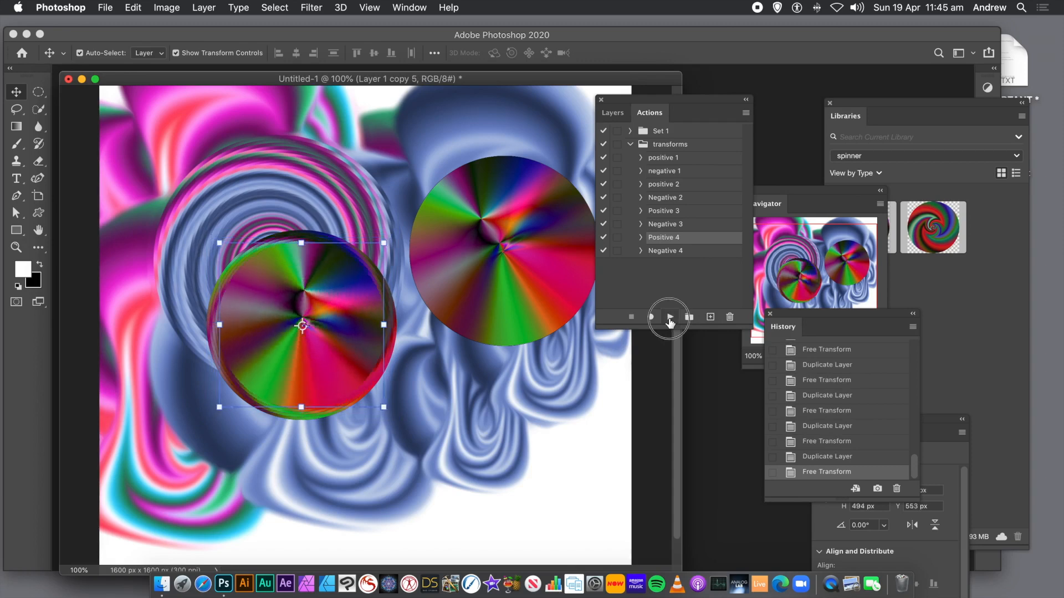
{"action": "left_click", "coordinate": [669, 319]}
{"action": "left_click", "coordinate": [669, 319]}
{"action": "left_click", "coordinate": [670, 320]}
{"action": "left_click", "coordinate": [669, 319]}
{"action": "left_click", "coordinate": [670, 319]}
{"action": "left_click", "coordinate": [669, 319]}
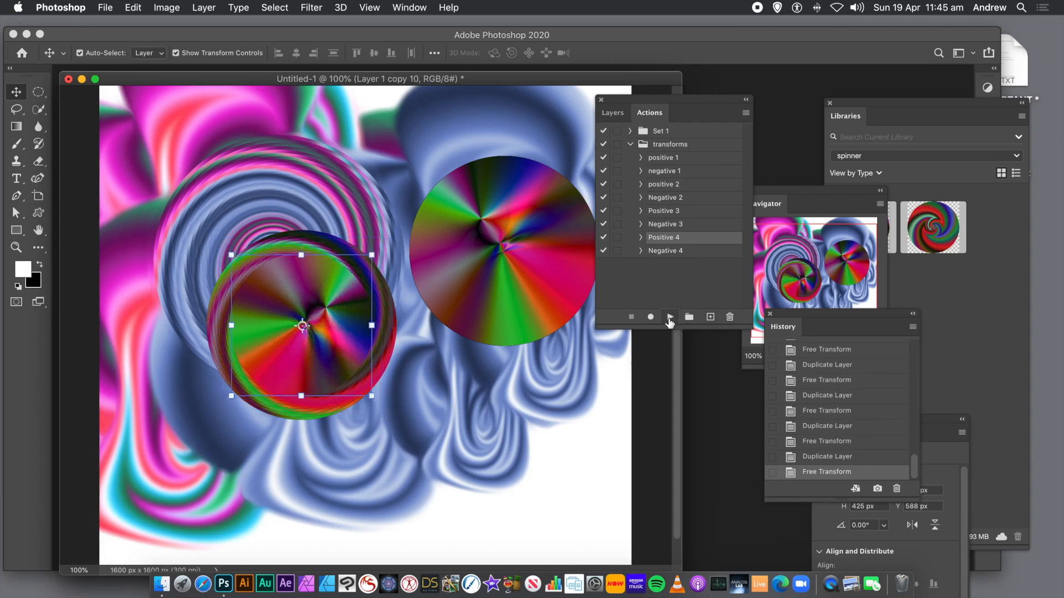
{"action": "left_click", "coordinate": [669, 319]}
{"action": "left_click", "coordinate": [669, 319]}
{"action": "left_click", "coordinate": [669, 319]}
{"action": "left_click", "coordinate": [670, 319]}
{"action": "left_click", "coordinate": [669, 317]}
{"action": "left_click", "coordinate": [670, 317]}
{"action": "left_click", "coordinate": [670, 317]}
{"action": "left_click", "coordinate": [660, 252]}
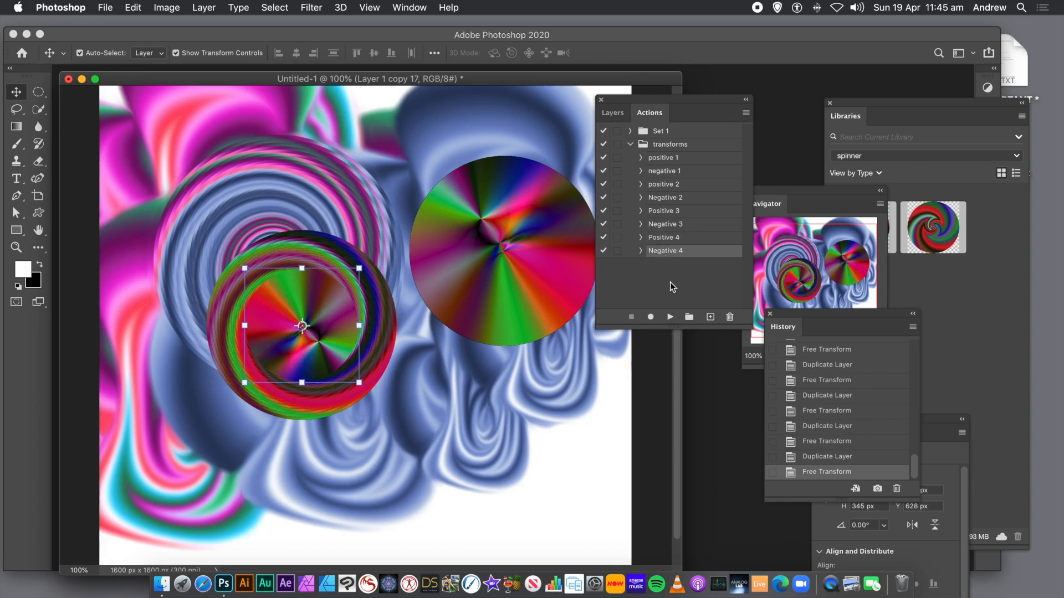
- Play the Negative 4 action repeatedly on the gradient circle to build a shrinking spiral of copies
{"action": "left_click", "coordinate": [669, 317]}
{"action": "left_click", "coordinate": [670, 317]}
{"action": "left_click", "coordinate": [669, 317]}
{"action": "left_click", "coordinate": [670, 317]}
{"action": "left_click", "coordinate": [669, 317]}
{"action": "left_click", "coordinate": [669, 317]}
{"action": "left_click", "coordinate": [670, 317]}
{"action": "left_click", "coordinate": [669, 317]}
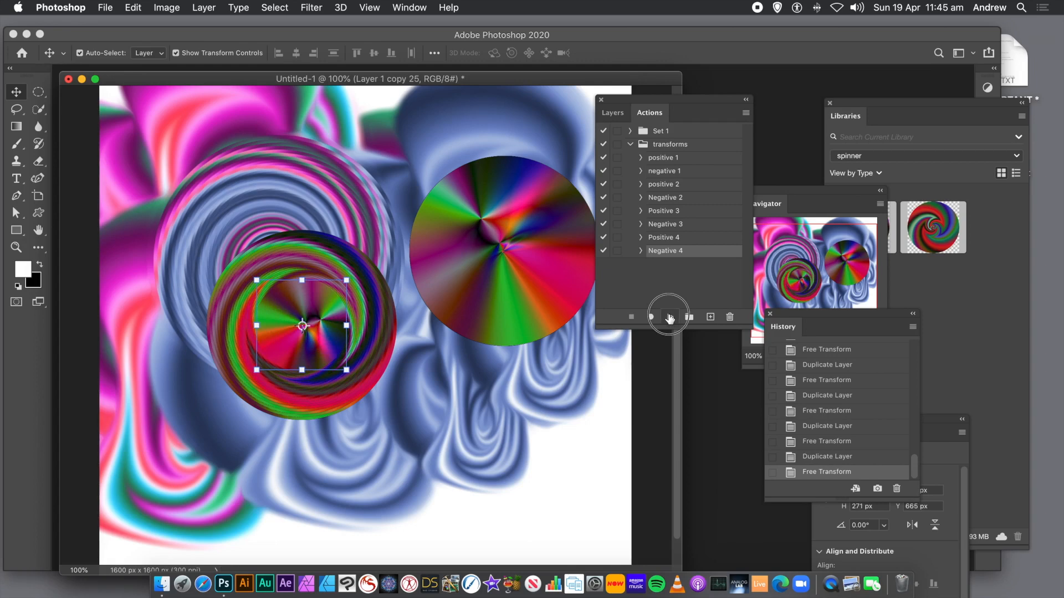
{"action": "left_click", "coordinate": [669, 316]}
{"action": "left_click", "coordinate": [670, 317]}
{"action": "left_click", "coordinate": [669, 317]}
{"action": "left_click", "coordinate": [670, 317]}
{"action": "left_click", "coordinate": [670, 317]}
{"action": "left_click", "coordinate": [669, 317]}
{"action": "left_click", "coordinate": [669, 317]}
{"action": "left_click", "coordinate": [669, 317]}
{"action": "left_click", "coordinate": [670, 317]}
{"action": "left_click", "coordinate": [669, 317]}
{"action": "left_click", "coordinate": [670, 317]}
{"action": "left_click", "coordinate": [670, 317]}
{"action": "left_click", "coordinate": [670, 317]}
{"action": "left_click", "coordinate": [670, 317]}
{"action": "left_click", "coordinate": [670, 317]}
{"action": "left_click", "coordinate": [670, 317]}
{"action": "left_click", "coordinate": [669, 317]}
{"action": "left_click", "coordinate": [669, 316]}
{"action": "left_click", "coordinate": [669, 317]}
{"action": "left_click", "coordinate": [670, 316]}
{"action": "left_click", "coordinate": [669, 317]}
{"action": "left_click", "coordinate": [670, 317]}
{"action": "left_click", "coordinate": [669, 317]}
{"action": "left_click", "coordinate": [669, 317]}
{"action": "left_click", "coordinate": [669, 317]}
{"action": "left_click", "coordinate": [669, 317]}
{"action": "left_click", "coordinate": [670, 317]}
{"action": "left_click", "coordinate": [670, 317]}
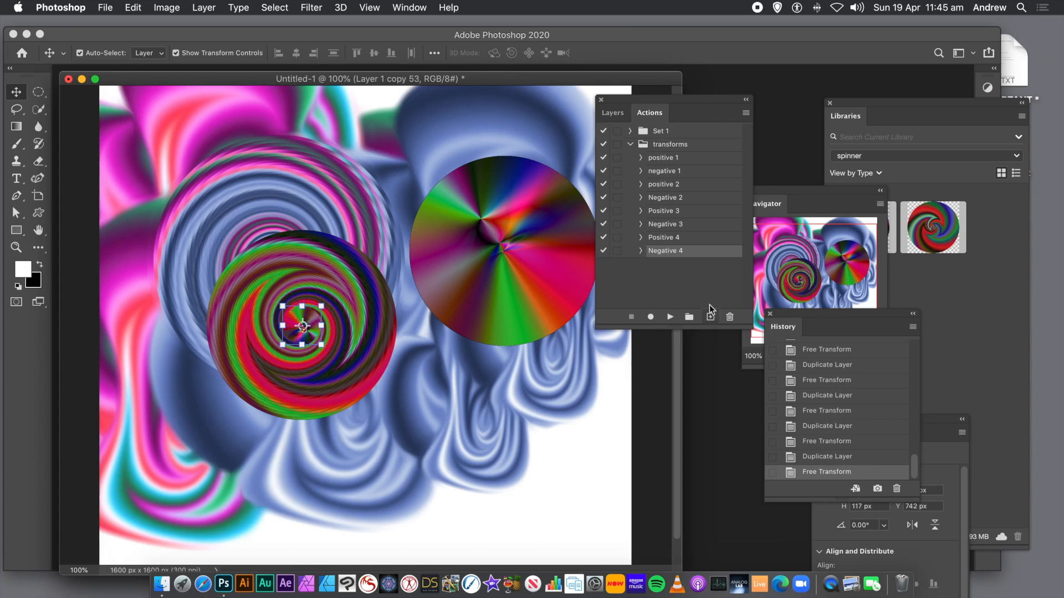
- Select the Positive 4 action and play it repeatedly to continue the spiral of copies
{"action": "left_click", "coordinate": [671, 239]}
{"action": "left_click", "coordinate": [670, 317]}
{"action": "left_click", "coordinate": [670, 317]}
{"action": "left_click", "coordinate": [669, 317]}
{"action": "left_click", "coordinate": [669, 317]}
{"action": "left_click", "coordinate": [669, 317]}
{"action": "left_click", "coordinate": [670, 317]}
{"action": "left_click", "coordinate": [669, 316]}
{"action": "left_click", "coordinate": [670, 317]}
{"action": "left_click", "coordinate": [670, 317]}
{"action": "left_click", "coordinate": [669, 317]}
{"action": "left_click", "coordinate": [669, 317]}
{"action": "left_click", "coordinate": [670, 317]}
{"action": "left_click", "coordinate": [669, 317]}
{"action": "left_click", "coordinate": [670, 317]}
{"action": "left_click", "coordinate": [670, 317]}
{"action": "left_click", "coordinate": [670, 317]}
{"action": "left_click", "coordinate": [669, 317]}
{"action": "left_click", "coordinate": [669, 317]}
{"action": "left_click", "coordinate": [670, 317]}
{"action": "left_click", "coordinate": [669, 317]}
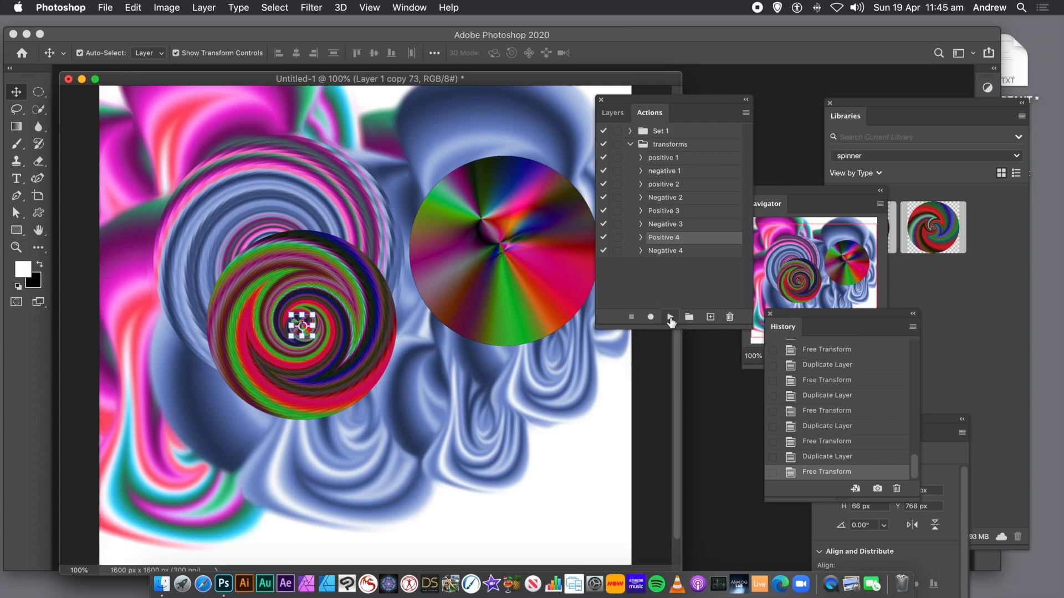
{"action": "left_click", "coordinate": [669, 317]}
- Switch back to the Negative 4 action and play it repeatedly until the copies reach the centre
{"action": "left_click", "coordinate": [681, 252]}
{"action": "left_click", "coordinate": [671, 317]}
{"action": "left_click", "coordinate": [672, 317]}
{"action": "left_click", "coordinate": [672, 317]}
{"action": "left_click", "coordinate": [672, 317]}
{"action": "left_click", "coordinate": [672, 317]}
{"action": "left_click", "coordinate": [671, 317]}
{"action": "left_click", "coordinate": [673, 317]}
{"action": "left_click", "coordinate": [673, 317]}
{"action": "left_click", "coordinate": [673, 317]}
{"action": "left_click", "coordinate": [673, 317]}
{"action": "left_click", "coordinate": [672, 317]}
{"action": "left_click", "coordinate": [672, 317]}
{"action": "left_click", "coordinate": [672, 317]}
{"action": "left_click", "coordinate": [672, 317]}
{"action": "left_click", "coordinate": [672, 316]}
{"action": "left_click", "coordinate": [673, 317]}
{"action": "left_click", "coordinate": [673, 317]}
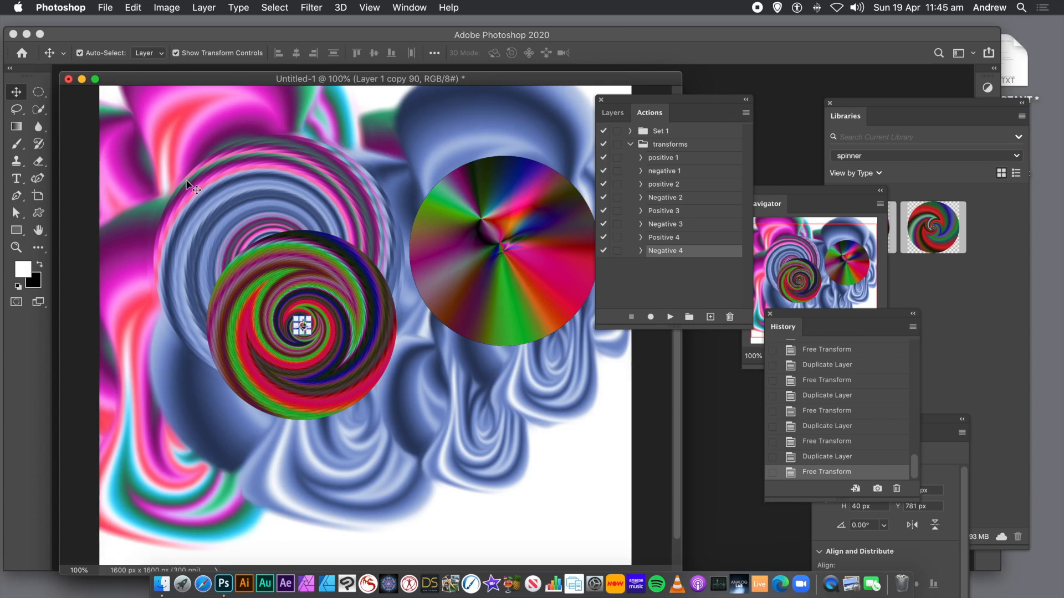
- Select all the spiral copy layers around the circle and merge them into one layer
{"action": "left_click", "coordinate": [129, 201]}
{"action": "left_click_drag", "start_coordinate": [179, 212], "coordinate": [440, 451]}
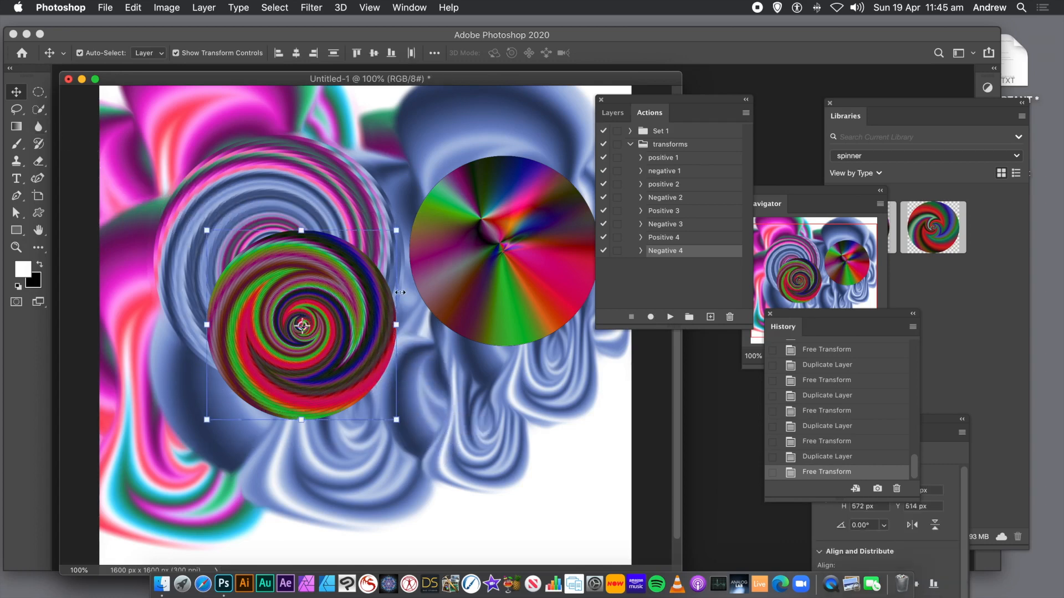
{"action": "left_click", "coordinate": [205, 7]}
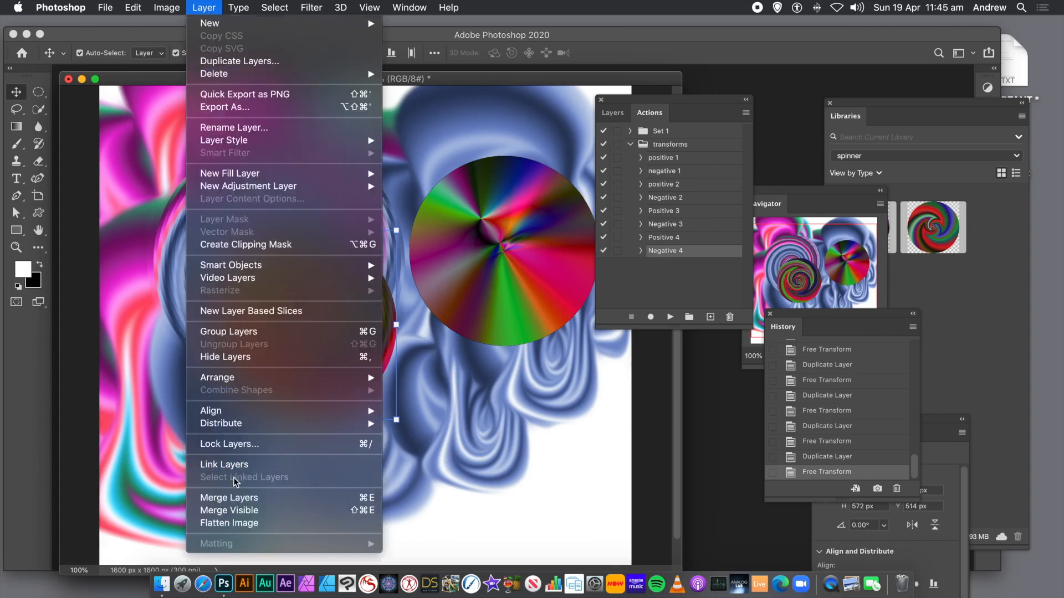
{"action": "left_click", "coordinate": [238, 498]}
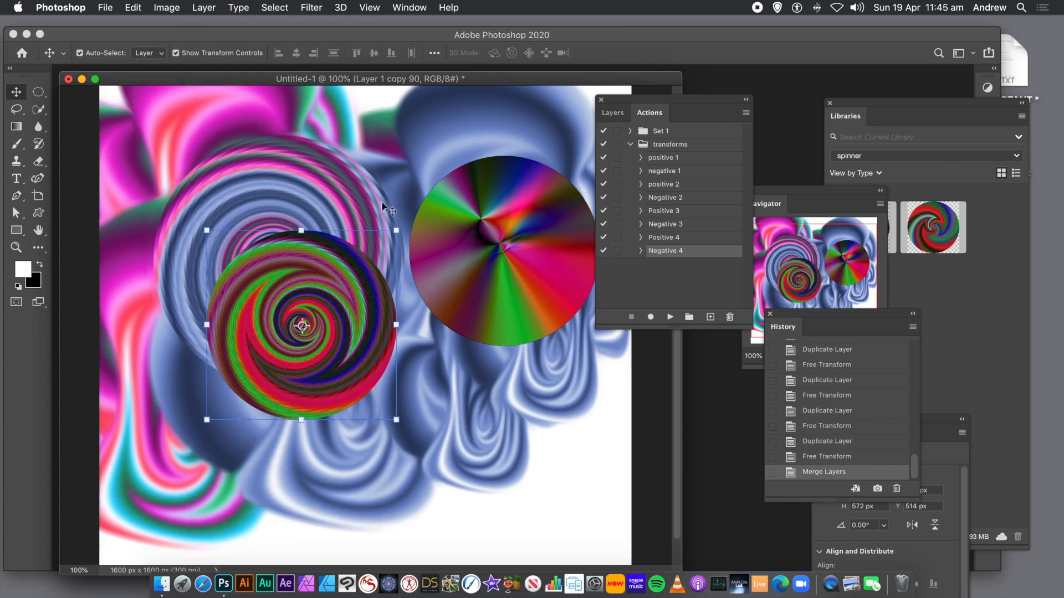
- Apply the Oil Paint filter to the merged spiral layer
{"action": "left_click", "coordinate": [309, 8]}
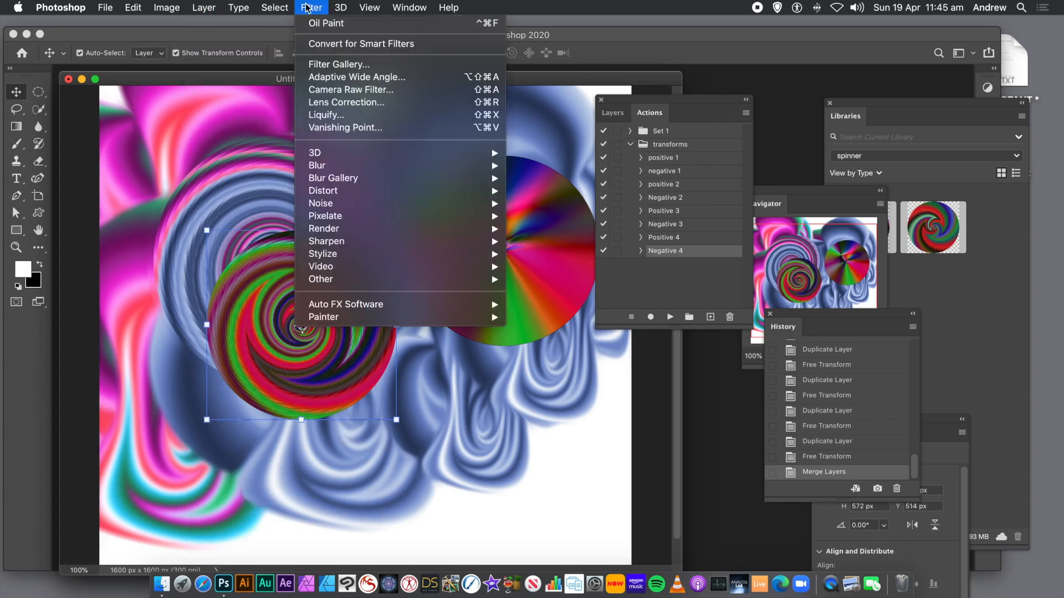
{"action": "left_click", "coordinate": [327, 24]}
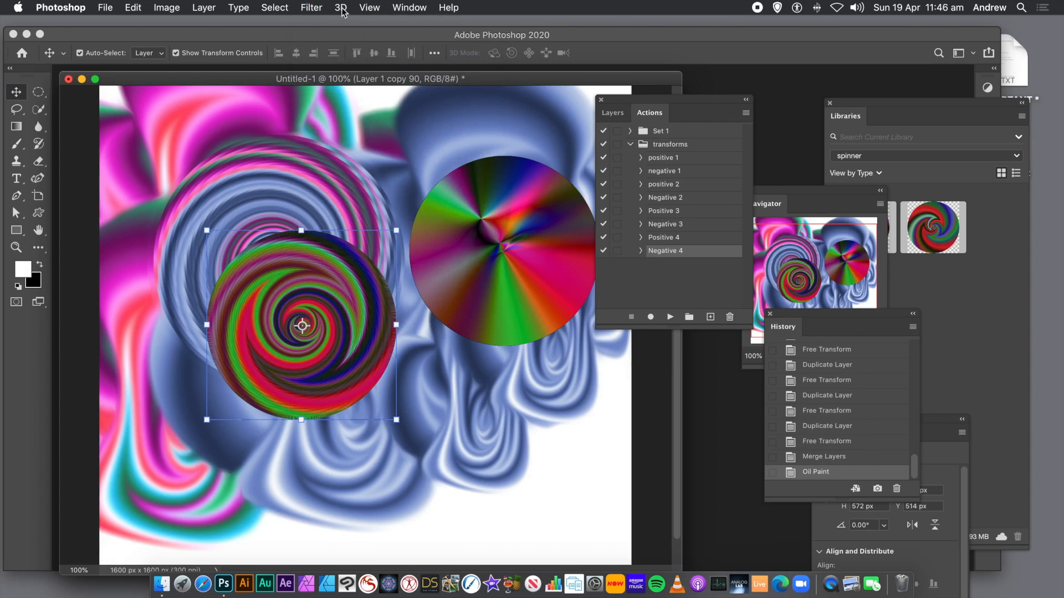
- Apply a Gaussian Blur with a radius of 4.4 pixels to the spiral
{"action": "left_click", "coordinate": [315, 7]}
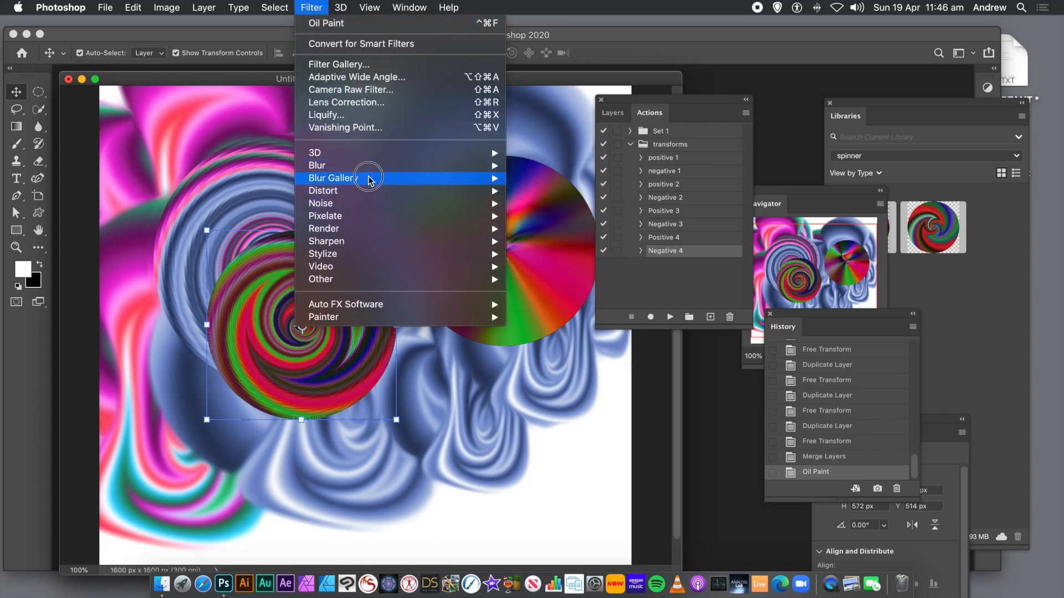
{"action": "mouse_move", "coordinate": [374, 166]}
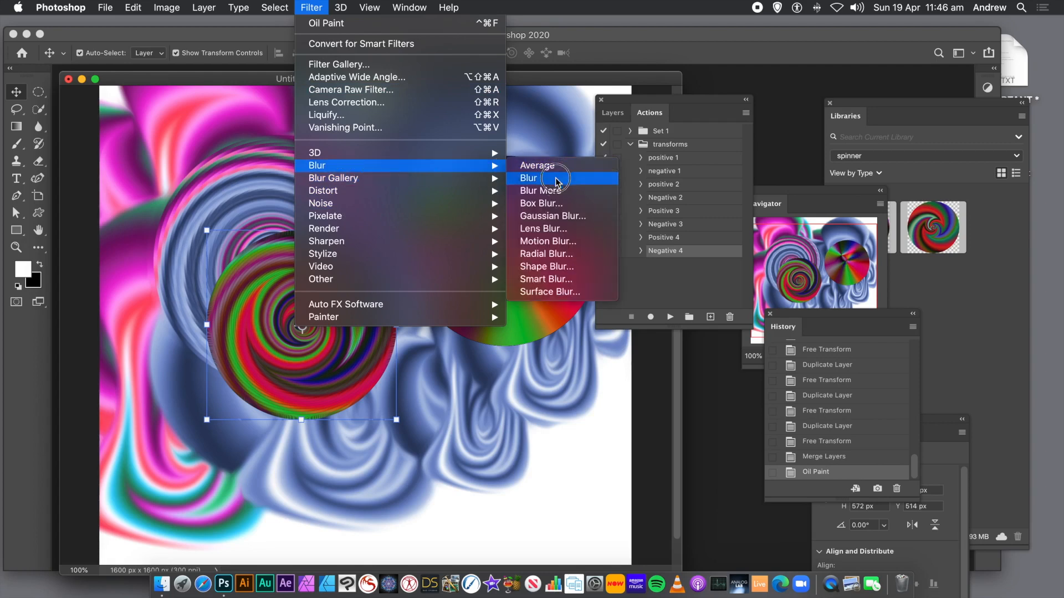
{"action": "left_click", "coordinate": [553, 216]}
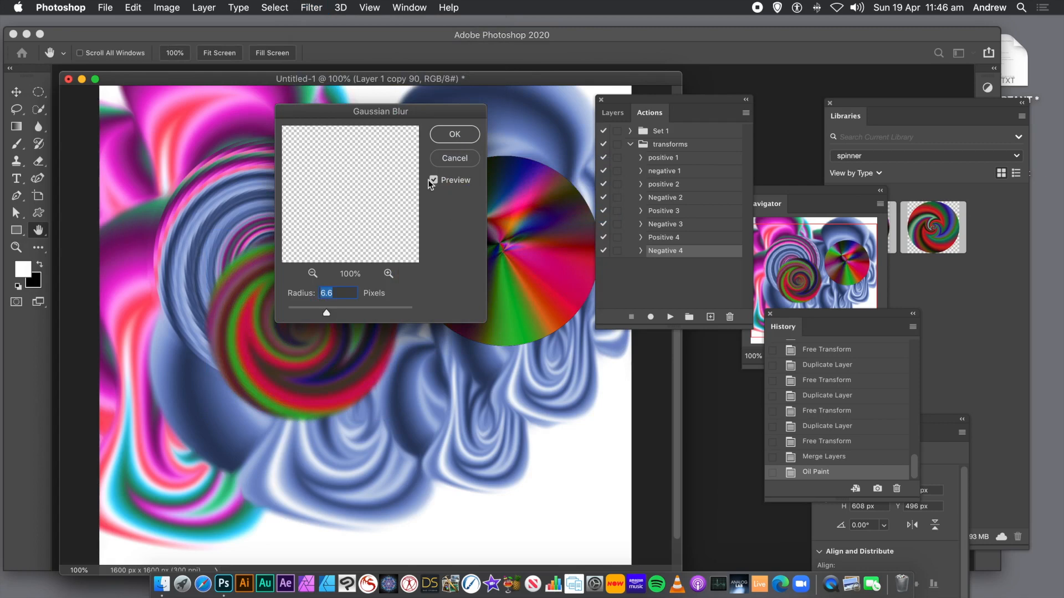
{"action": "left_click_drag", "start_coordinate": [366, 117], "coordinate": [519, 143]}
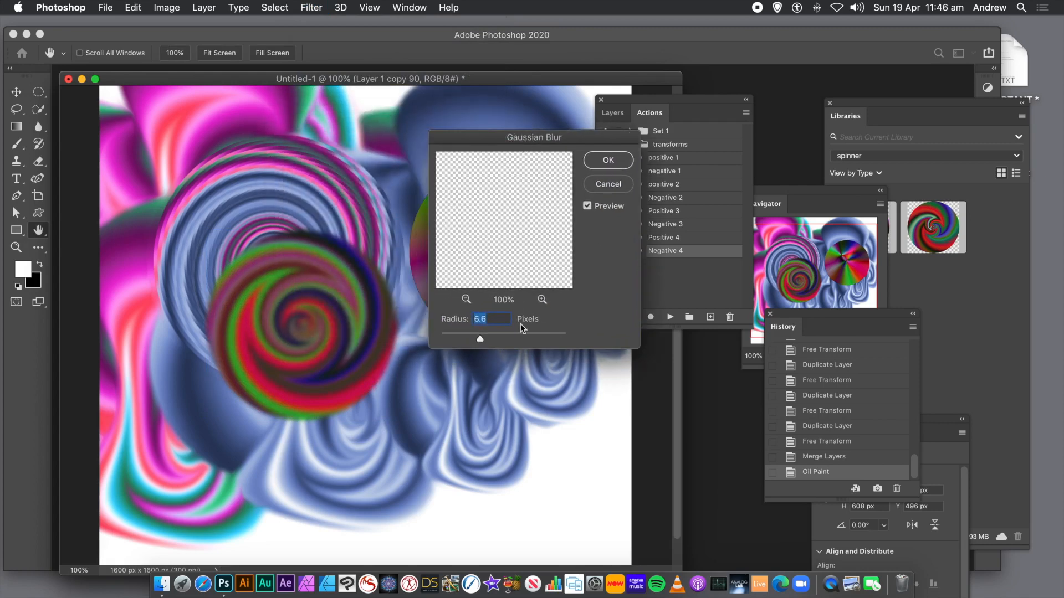
{"action": "left_click_drag", "start_coordinate": [480, 338], "coordinate": [470, 340]}
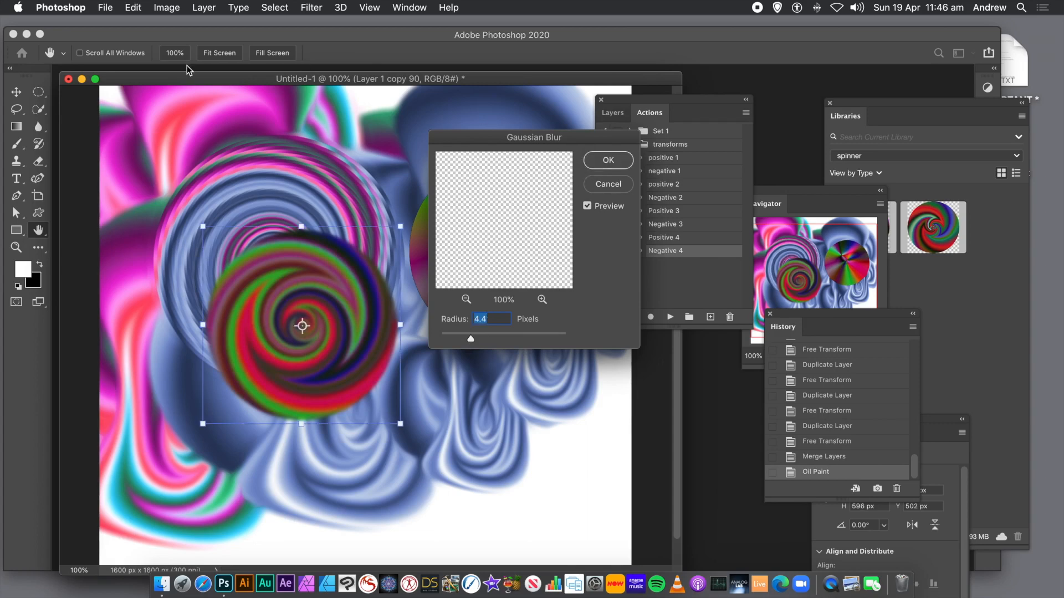
{"action": "key", "text": "Return"}
- Adjust the spiral's Levels, setting the midtone input to 0.89 and the white input to 208
{"action": "left_click", "coordinate": [164, 7]}
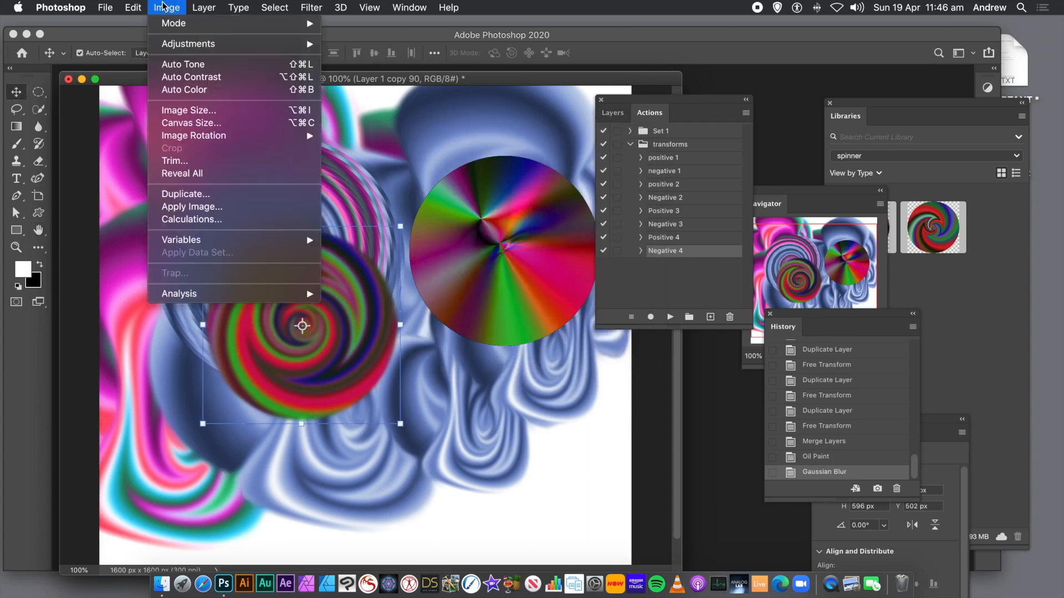
{"action": "mouse_move", "coordinate": [222, 43]}
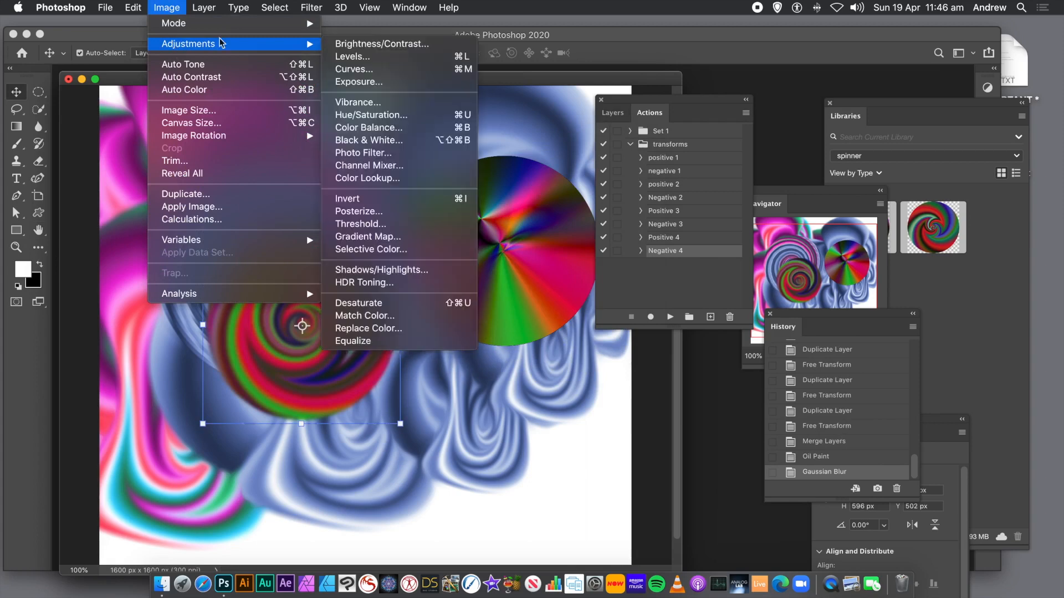
{"action": "left_click", "coordinate": [346, 57]}
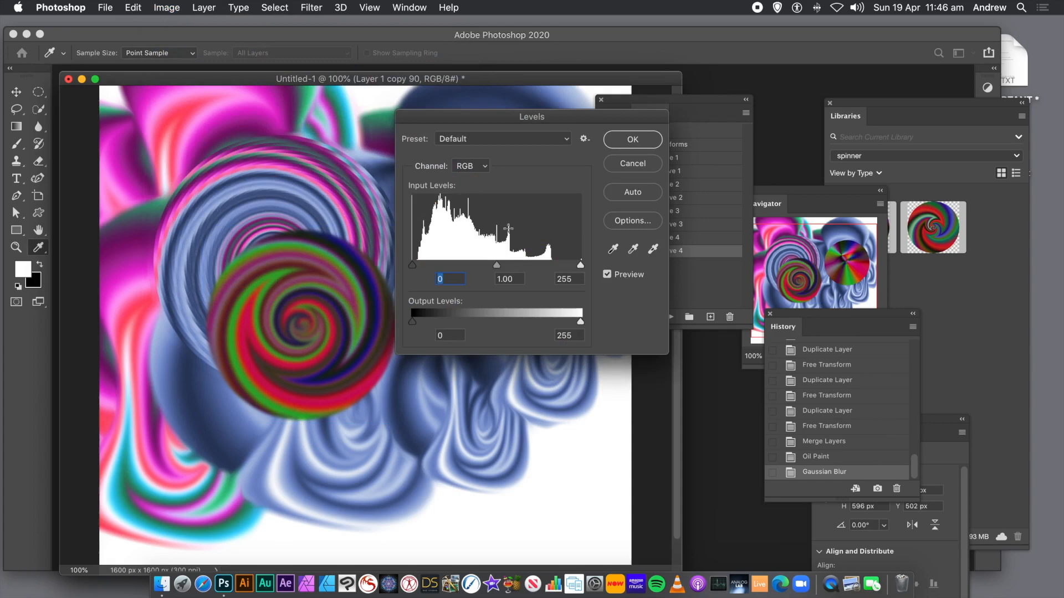
{"action": "mouse_move", "coordinate": [496, 265]}
{"action": "left_mouse_down"}
{"action": "mouse_move", "coordinate": [566, 266]}
{"action": "mouse_move", "coordinate": [506, 268]}
{"action": "left_mouse_up"}
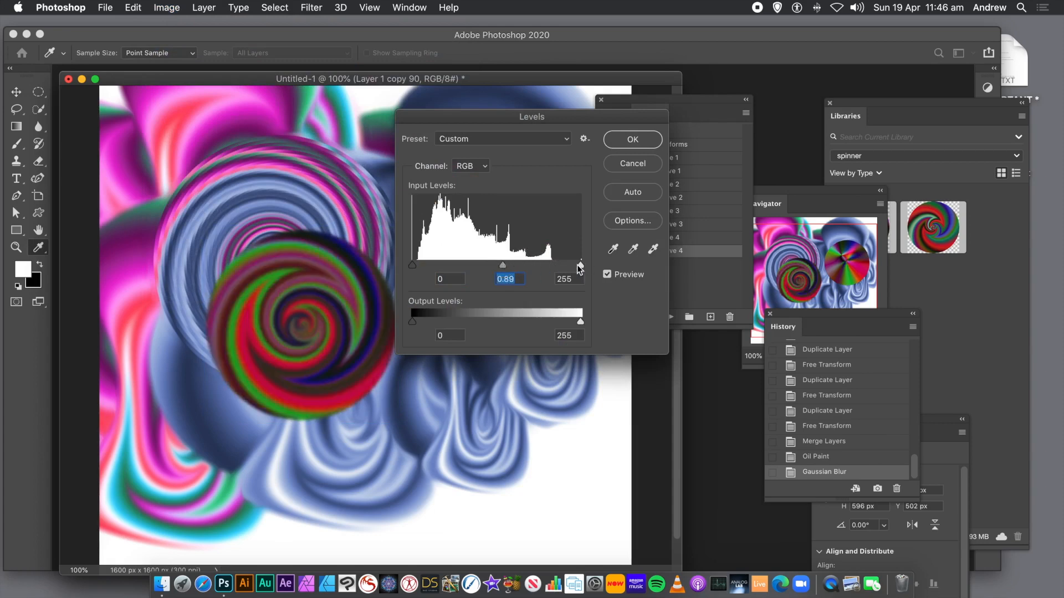
{"action": "left_click_drag", "start_coordinate": [576, 265], "coordinate": [550, 262]}
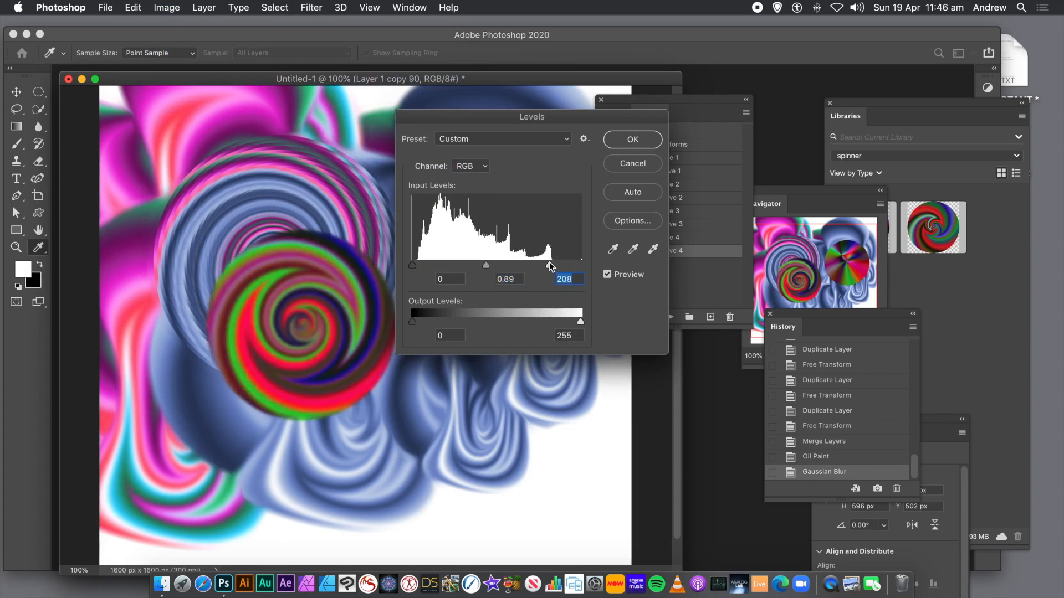
{"action": "left_click_drag", "start_coordinate": [484, 269], "coordinate": [480, 270]}
{"action": "left_click", "coordinate": [633, 139]}
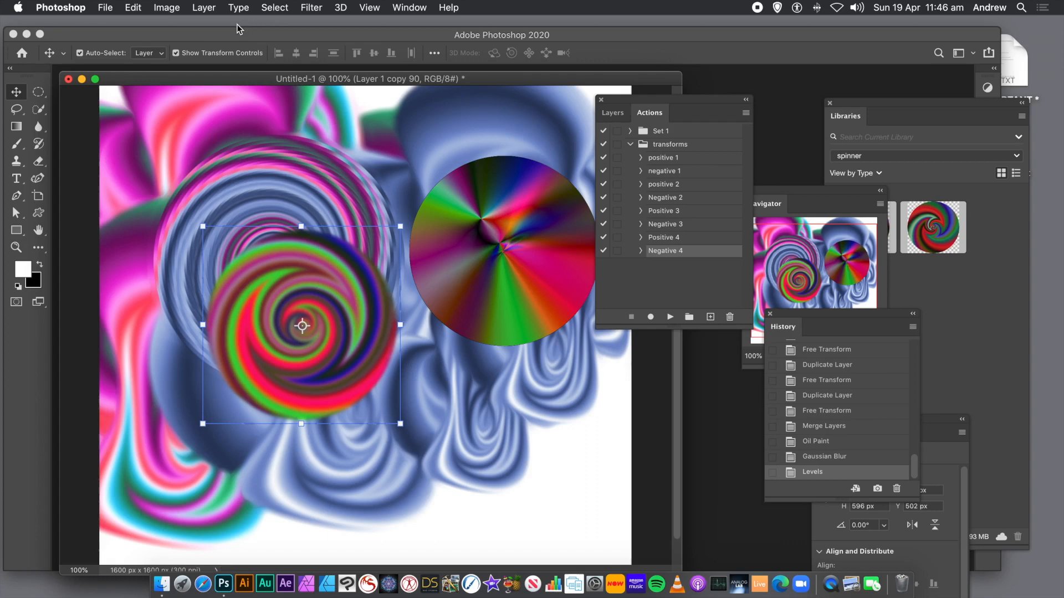
- Add Bevel & Emboss and Drop Shadow layer styles to the spiral and drag copies of it across the canvas
{"action": "left_click", "coordinate": [204, 7]}
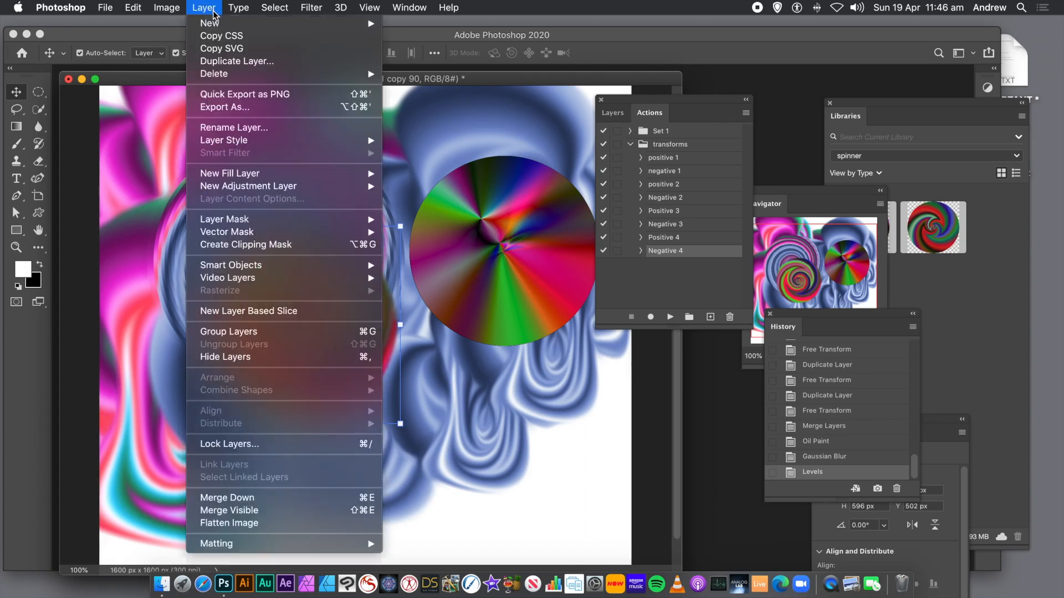
{"action": "left_click", "coordinate": [236, 139]}
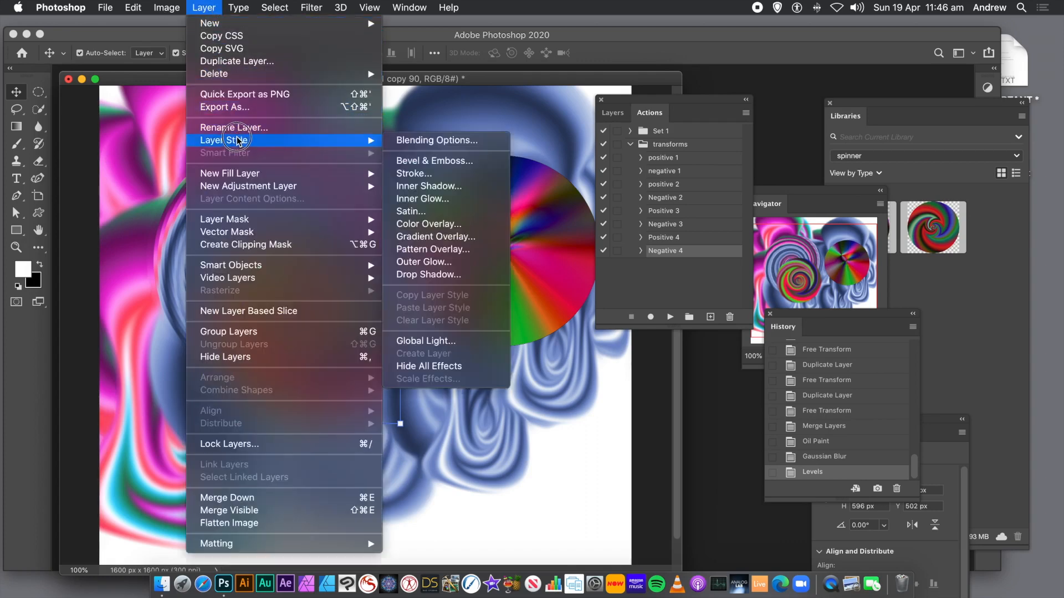
{"action": "left_click", "coordinate": [437, 161]}
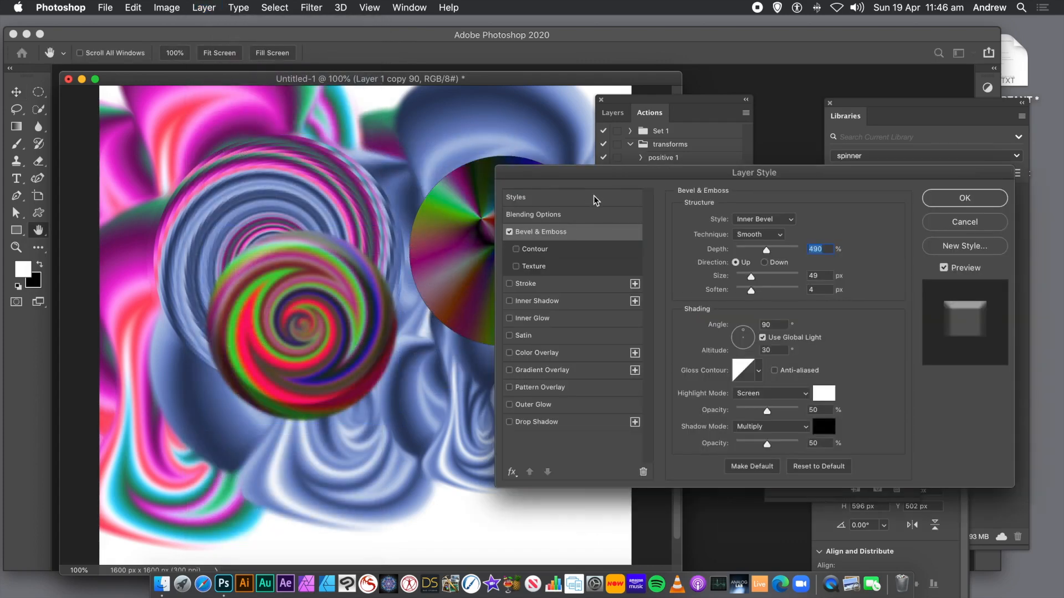
{"action": "left_click_drag", "start_coordinate": [588, 177], "coordinate": [498, 141]}
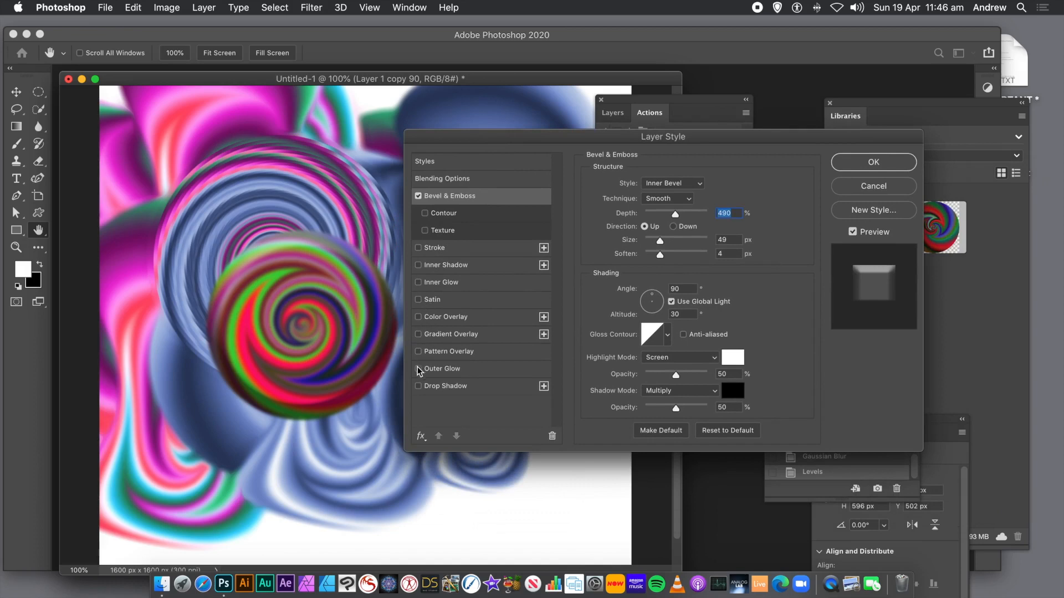
{"action": "left_click", "coordinate": [417, 386]}
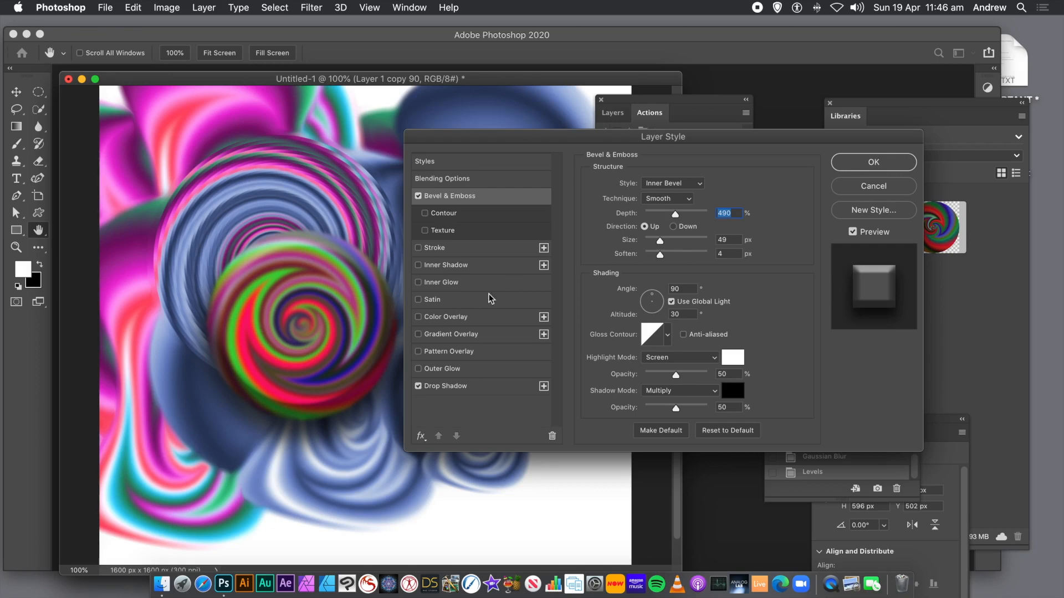
{"action": "left_click", "coordinate": [860, 163]}
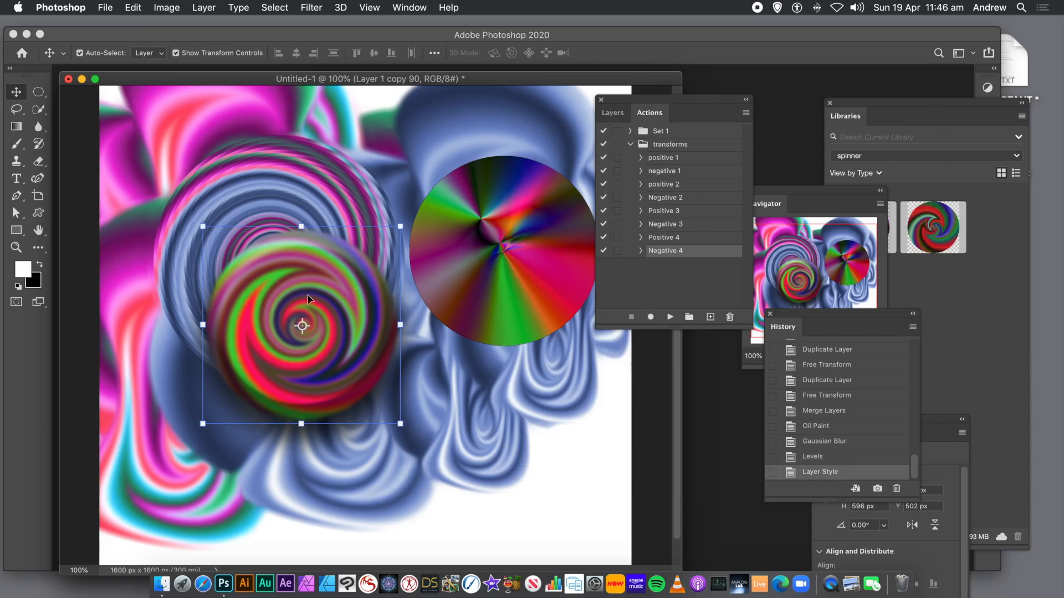
{"action": "left_click_drag", "start_coordinate": [308, 288], "coordinate": [433, 252]}
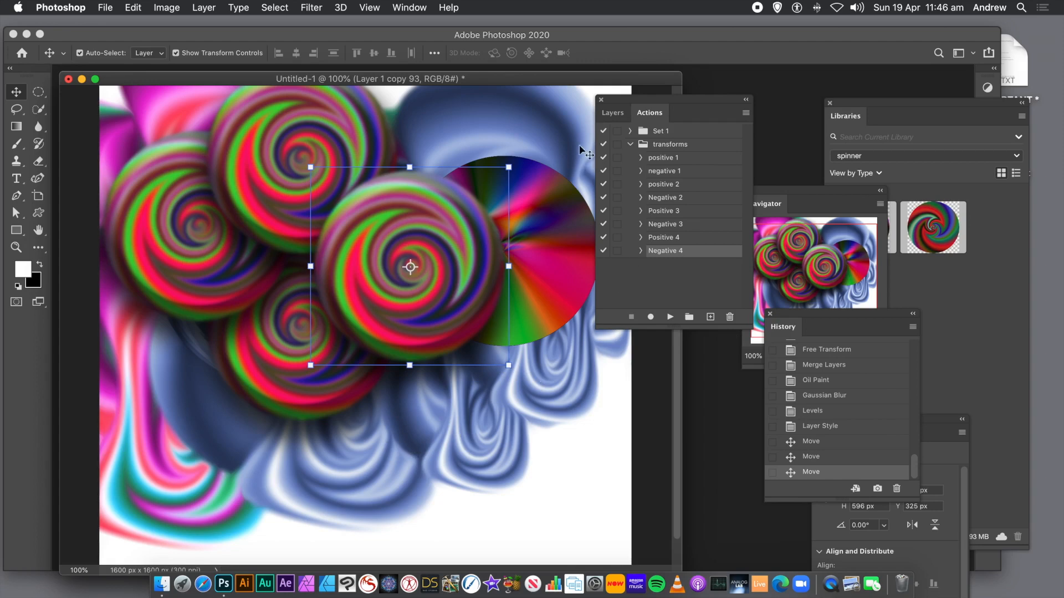
- Delete all layers except the top spiral copy, including the Background layer
{"action": "left_click", "coordinate": [609, 113]}
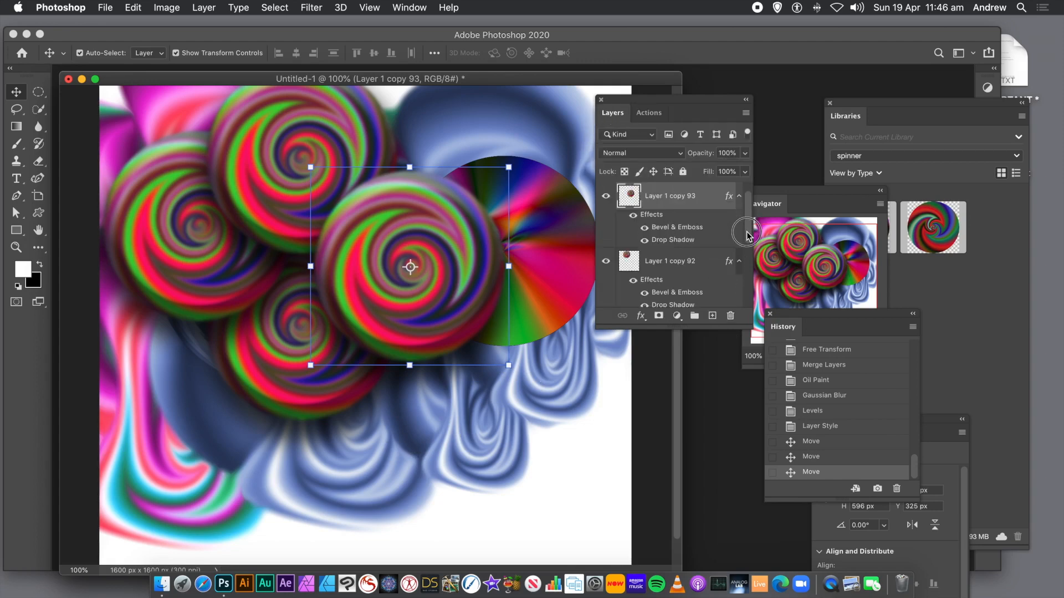
{"action": "left_click", "coordinate": [669, 264]}
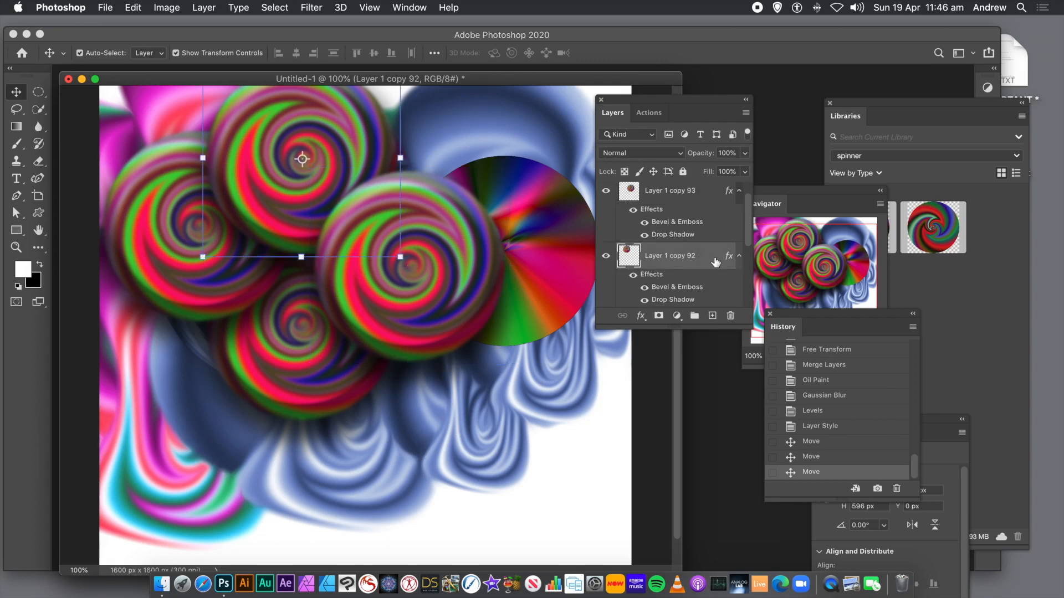
{"action": "left_click_drag", "start_coordinate": [747, 239], "coordinate": [753, 301]}
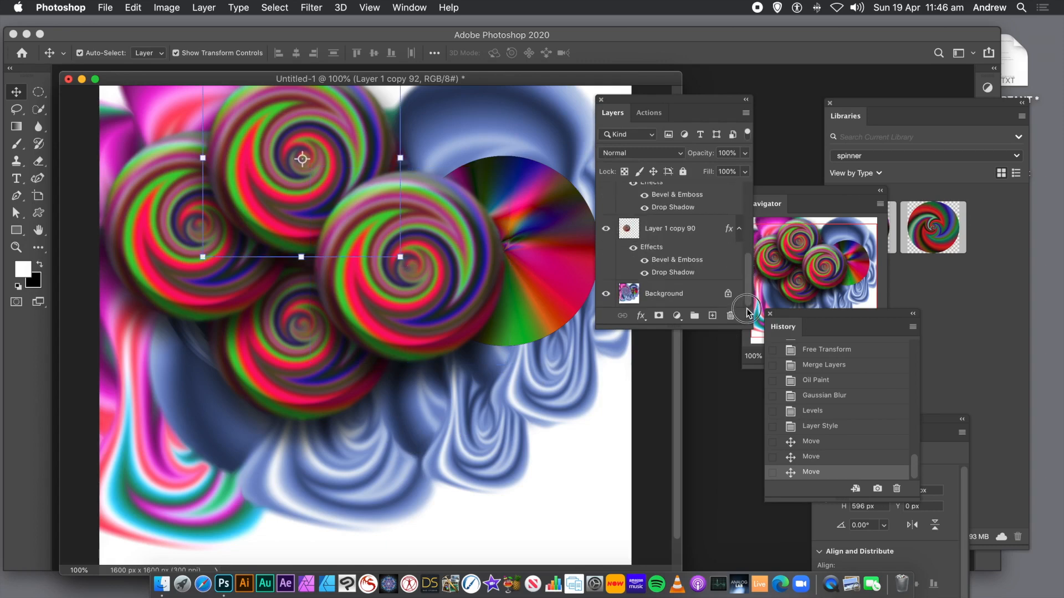
{"action": "left_click", "coordinate": [661, 295], "text": "shift"}
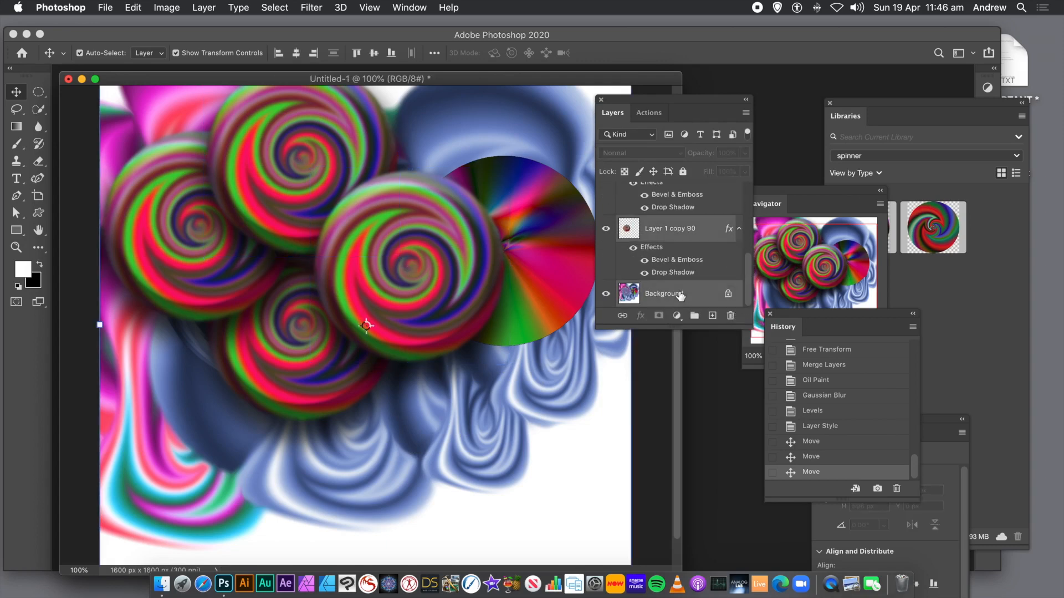
{"action": "left_click", "coordinate": [729, 324]}
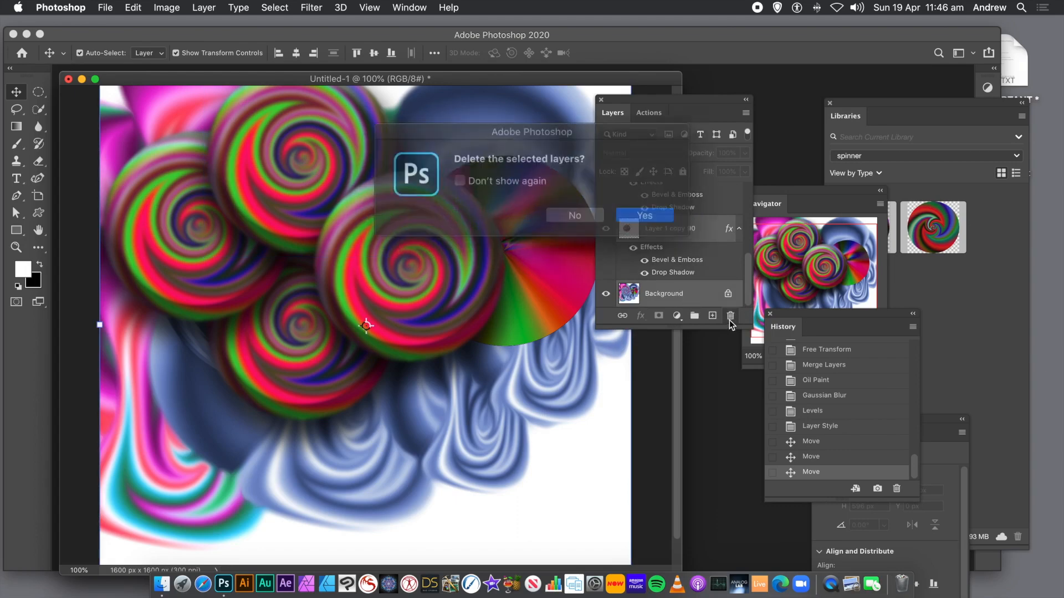
{"action": "left_click", "coordinate": [632, 213]}
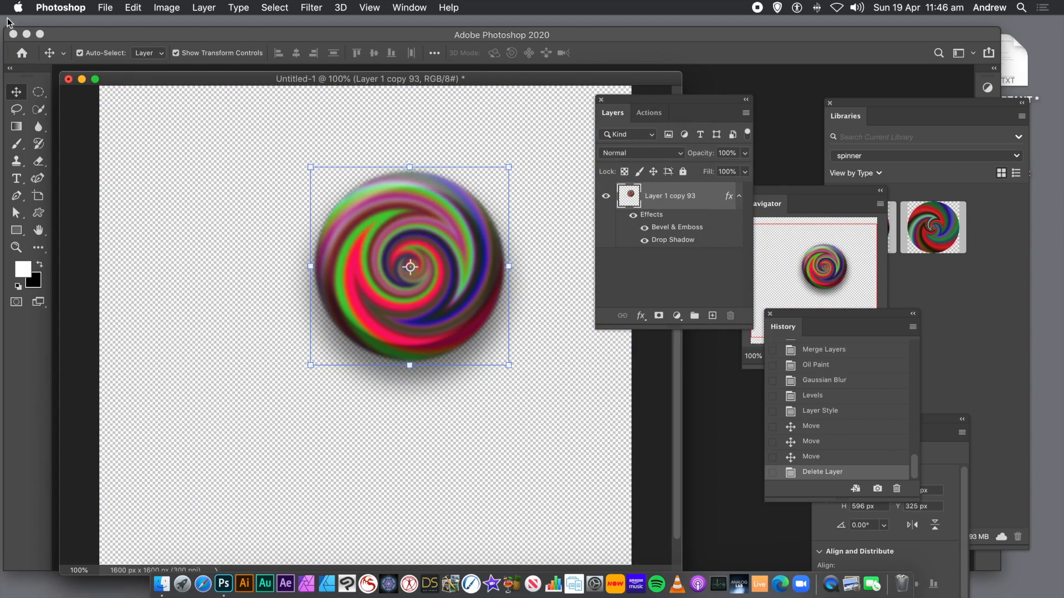
- Draw a rectangular marquee selection around the remaining spiral spinner
{"action": "left_click", "coordinate": [41, 90]}
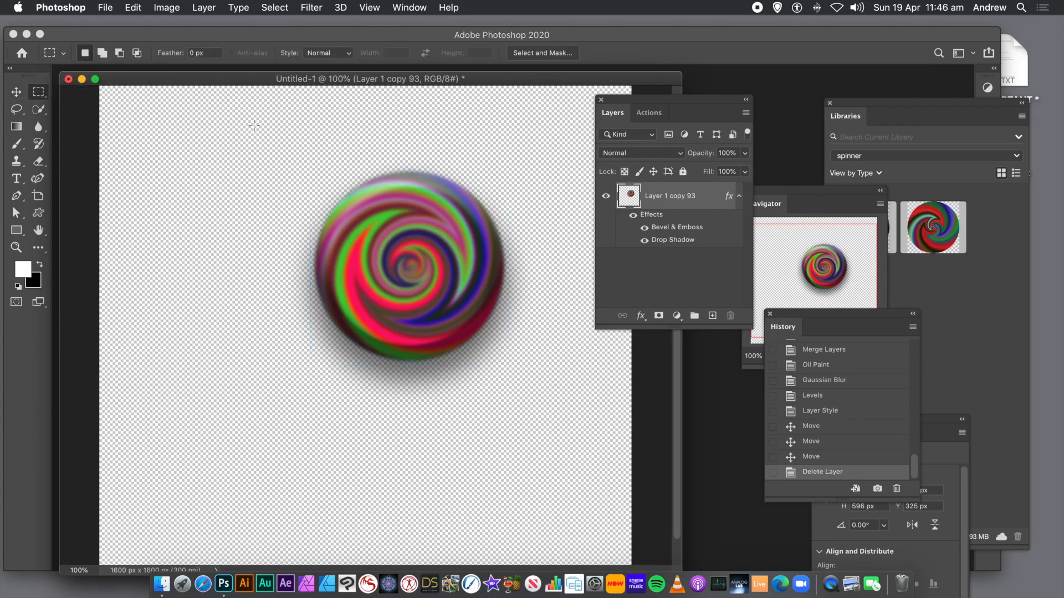
{"action": "left_click_drag", "start_coordinate": [292, 153], "coordinate": [550, 397]}
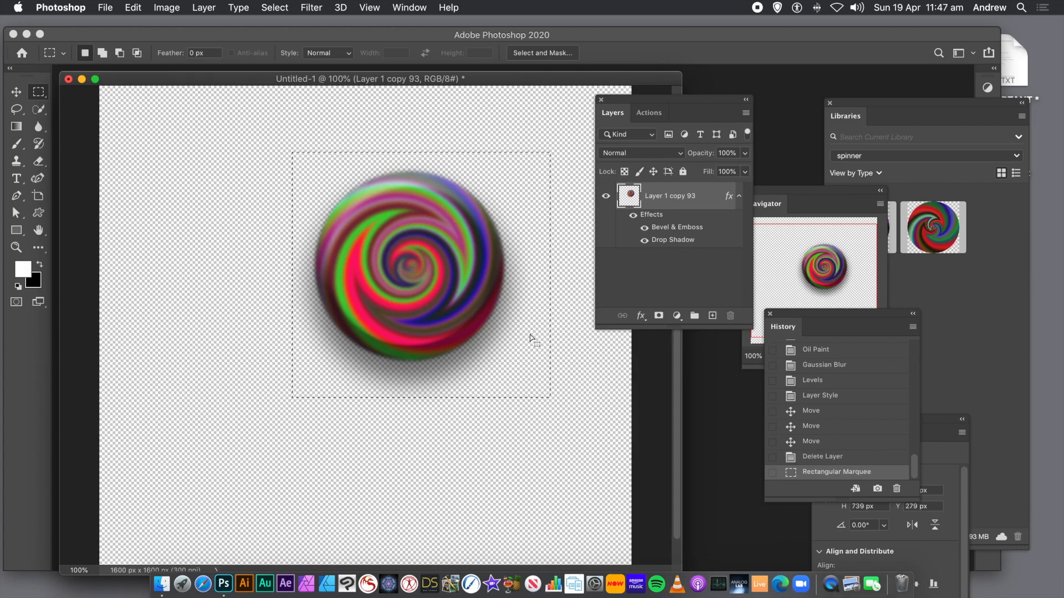
- Define the selected spinner as a new pattern named Pattern 12
{"action": "left_click", "coordinate": [134, 8]}
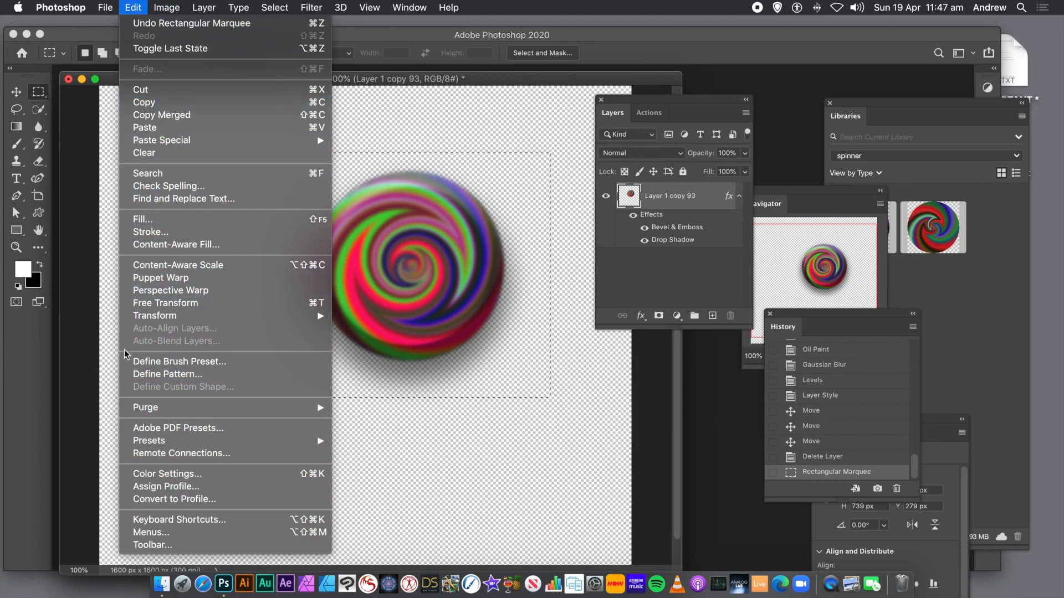
{"action": "left_click", "coordinate": [167, 375]}
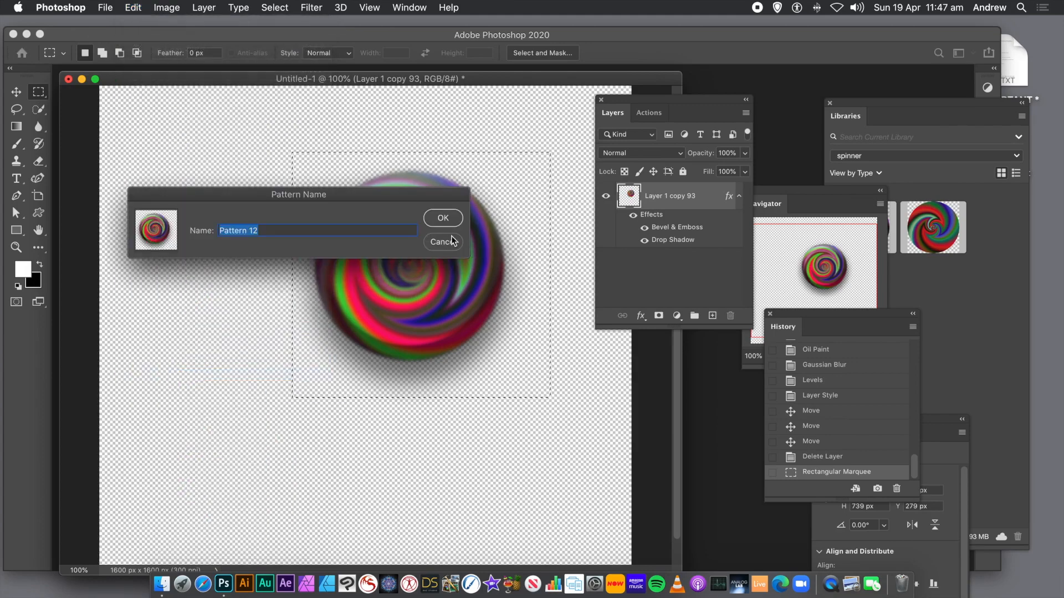
{"action": "left_click", "coordinate": [446, 220]}
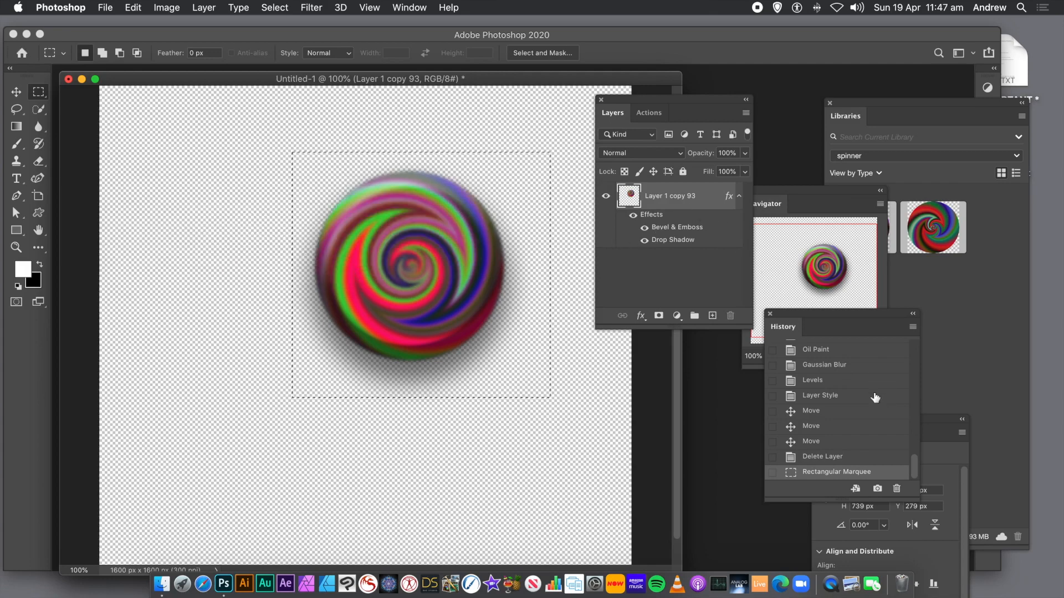
- Revert the document to its original blank state using the Untitled-1 history snapshot
{"action": "left_click_drag", "start_coordinate": [918, 470], "coordinate": [914, 335]}
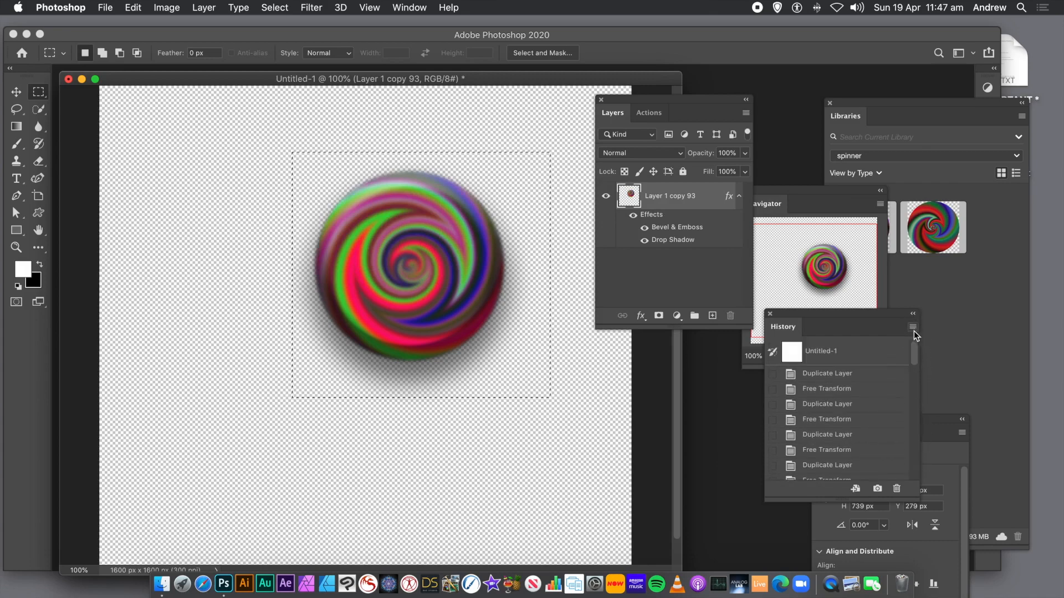
{"action": "left_click", "coordinate": [855, 353]}
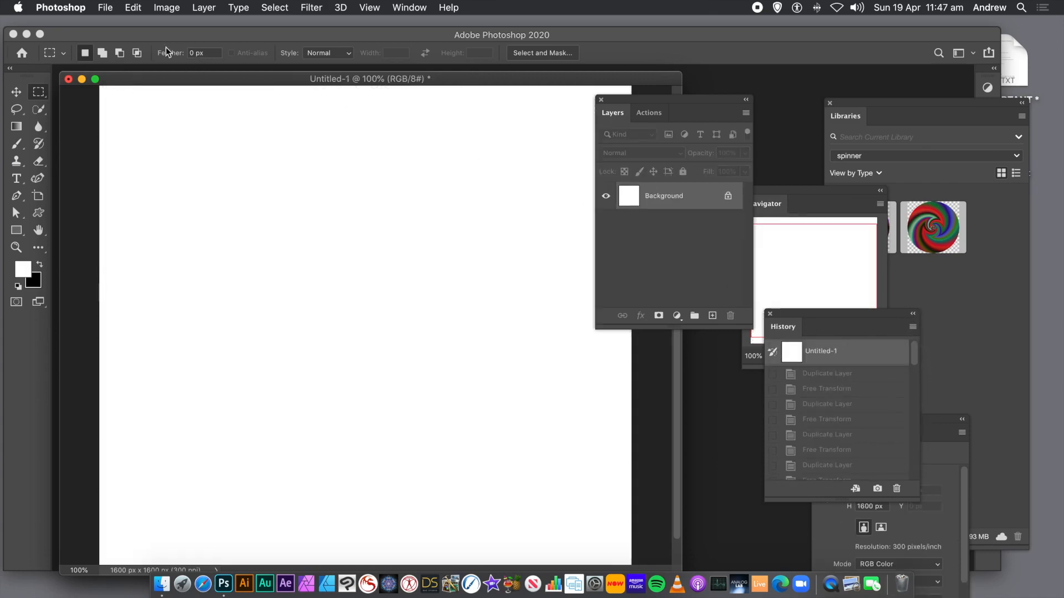
- Open the Fill dialog, set the contents to Pattern and choose the spinner pattern as the custom pattern
{"action": "left_click", "coordinate": [132, 8]}
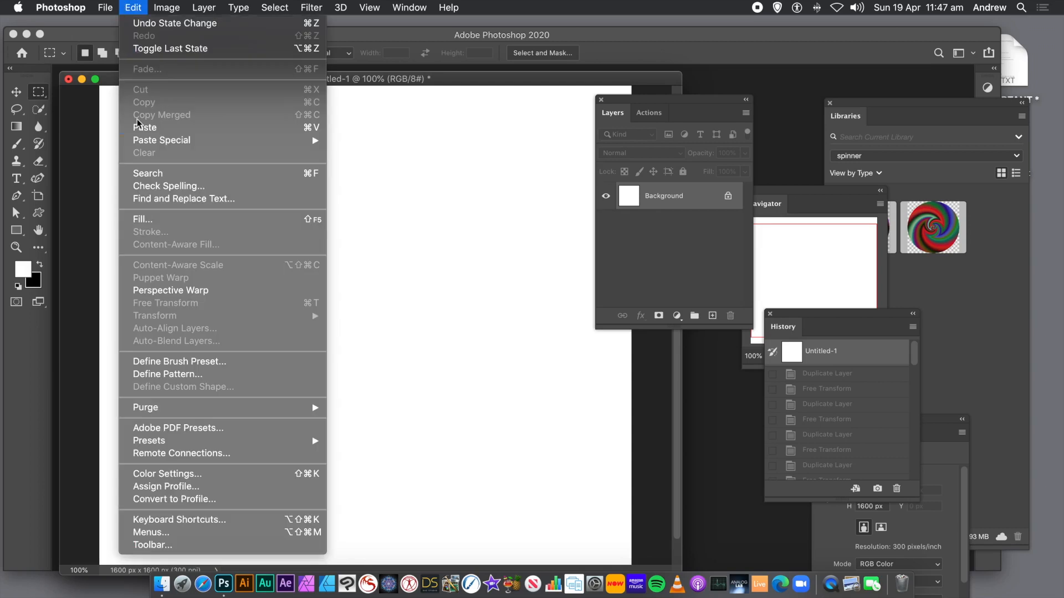
{"action": "left_click", "coordinate": [138, 220]}
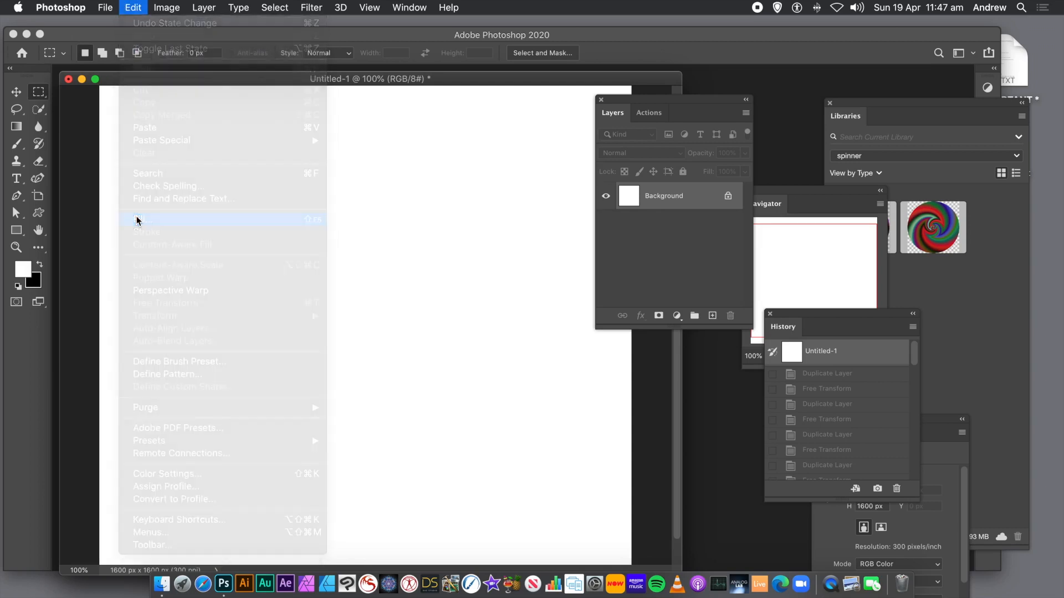
{"action": "left_click", "coordinate": [280, 144]}
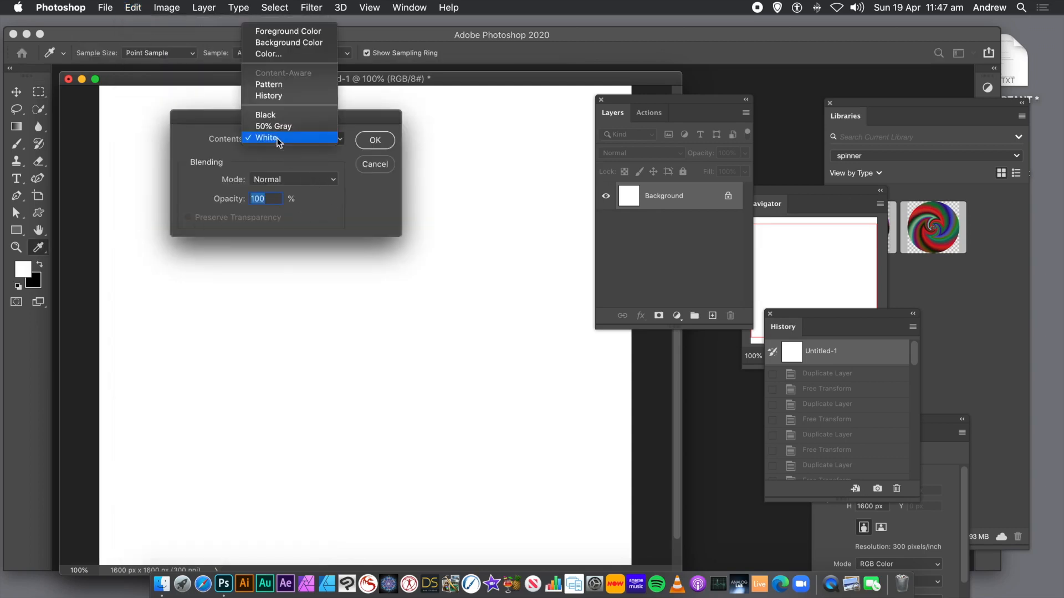
{"action": "left_click", "coordinate": [285, 84]}
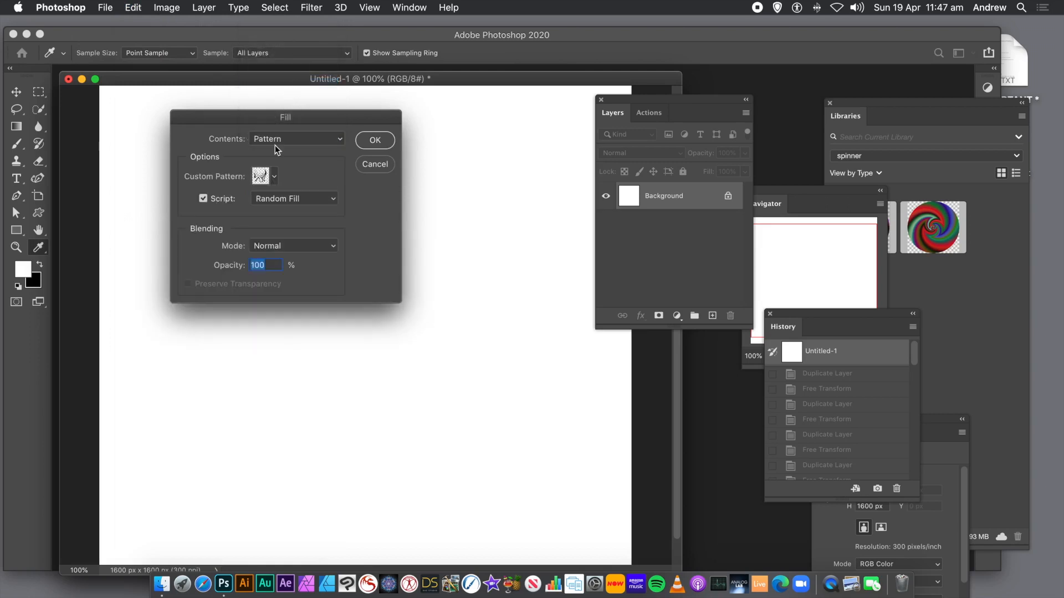
{"action": "left_click", "coordinate": [270, 181]}
{"action": "left_click", "coordinate": [274, 179]}
{"action": "left_click", "coordinate": [294, 224]}
{"action": "left_click", "coordinate": [371, 226]}
- Enable the fill script, choose Symmetry Fill and confirm the Fill dialog
{"action": "left_click", "coordinate": [204, 198]}
{"action": "left_click", "coordinate": [204, 199]}
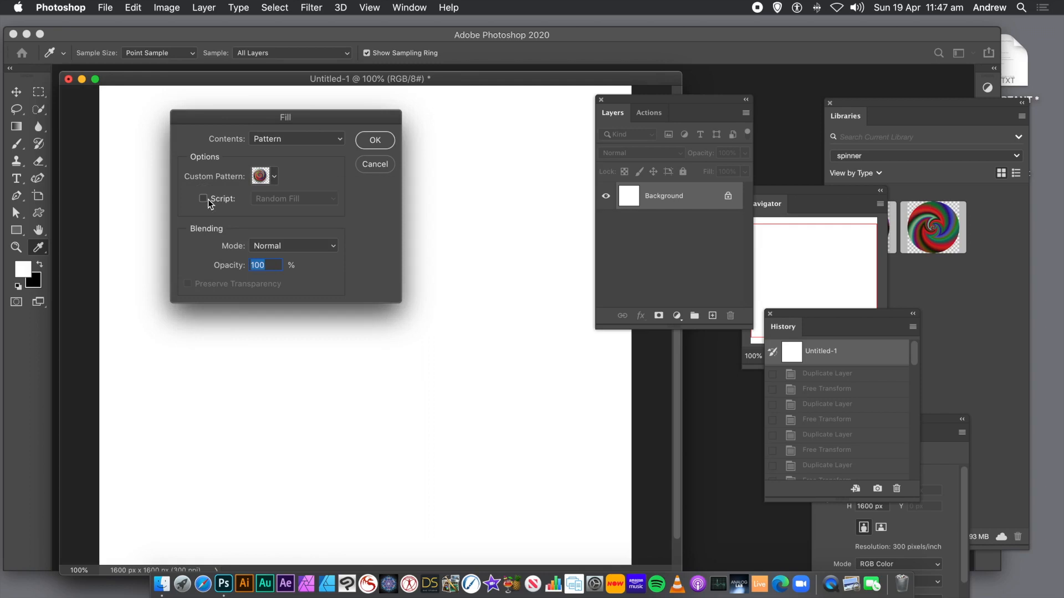
{"action": "left_click", "coordinate": [203, 199]}
{"action": "left_click", "coordinate": [324, 200]}
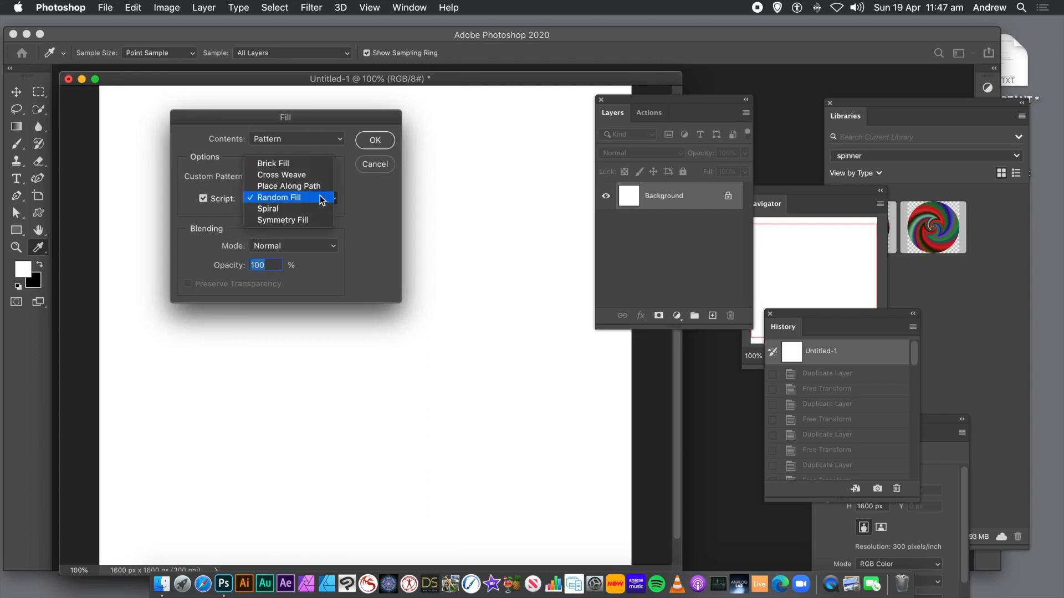
{"action": "left_click", "coordinate": [303, 221]}
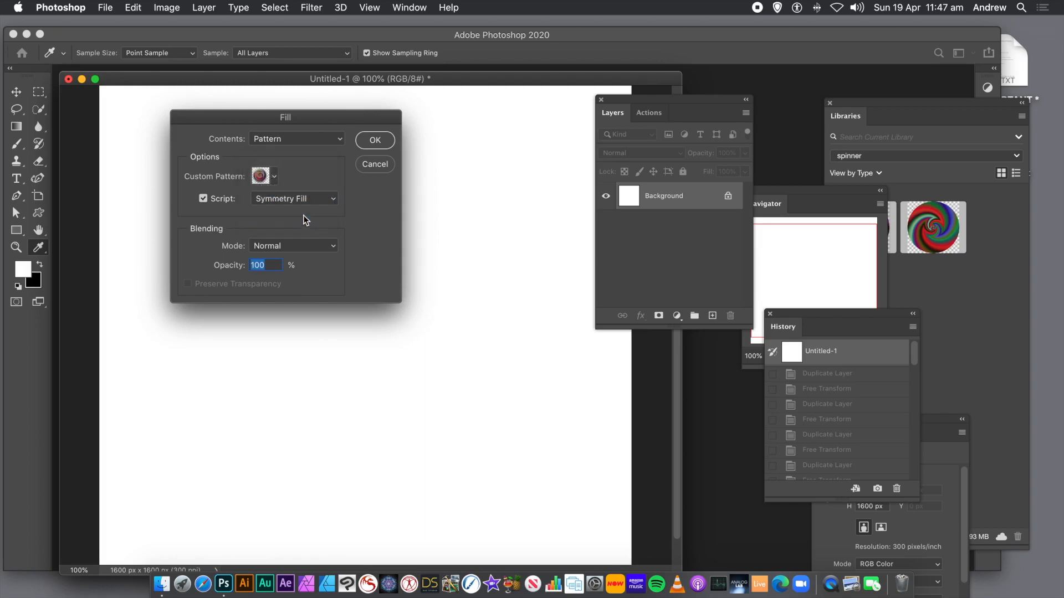
{"action": "left_click", "coordinate": [373, 142]}
{"action": "key", "text": "Return"}
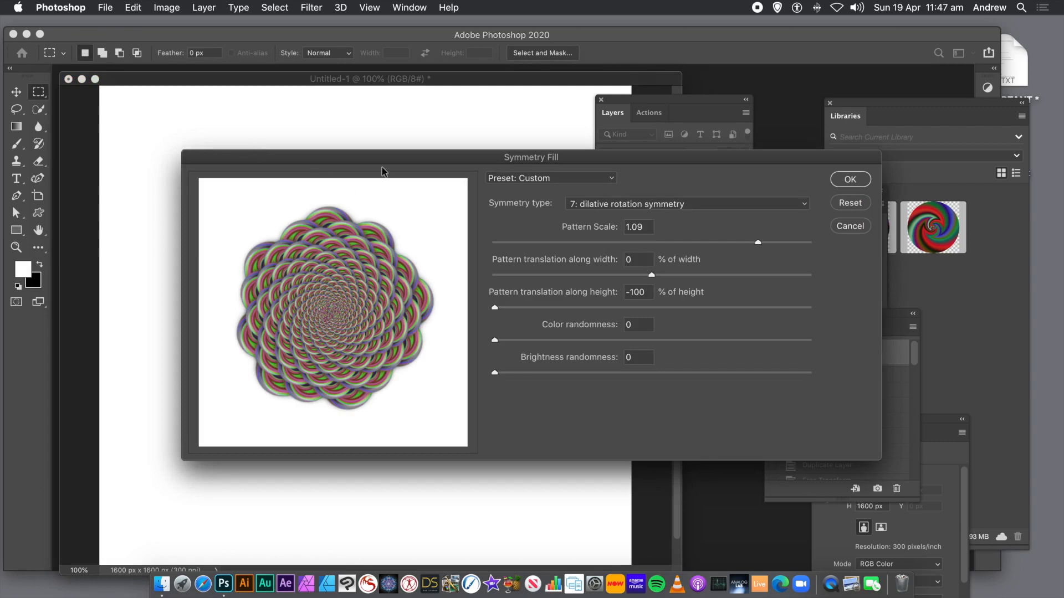
- Apply a dilative rotation symmetry fill with pattern scale 1.24 and width and height translation both 100%
{"action": "left_click_drag", "start_coordinate": [360, 154], "coordinate": [226, 105]}
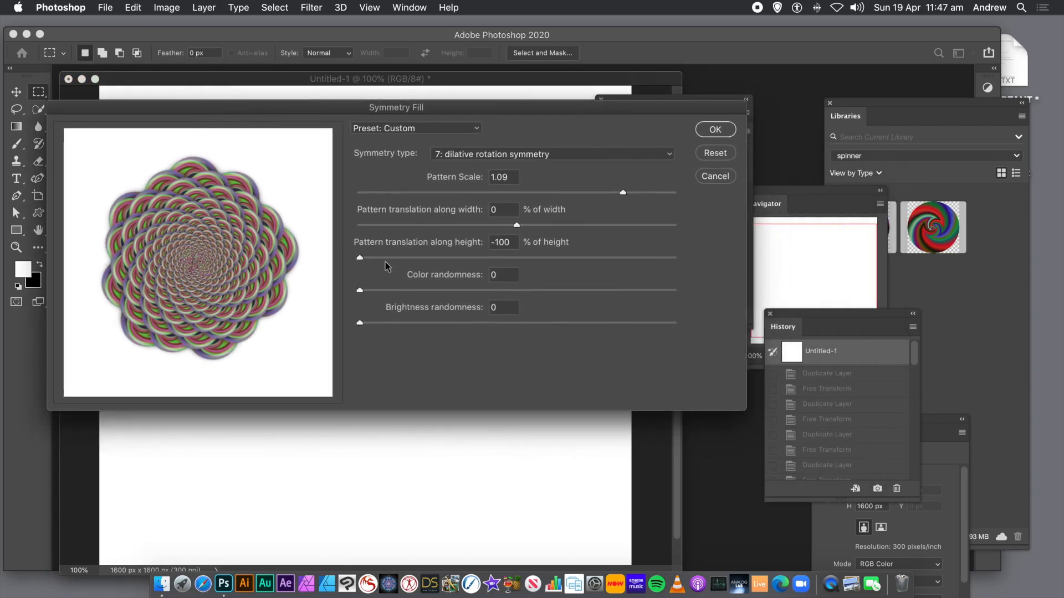
{"action": "left_click_drag", "start_coordinate": [414, 260], "coordinate": [341, 259]}
{"action": "left_click_drag", "start_coordinate": [542, 225], "coordinate": [667, 198]}
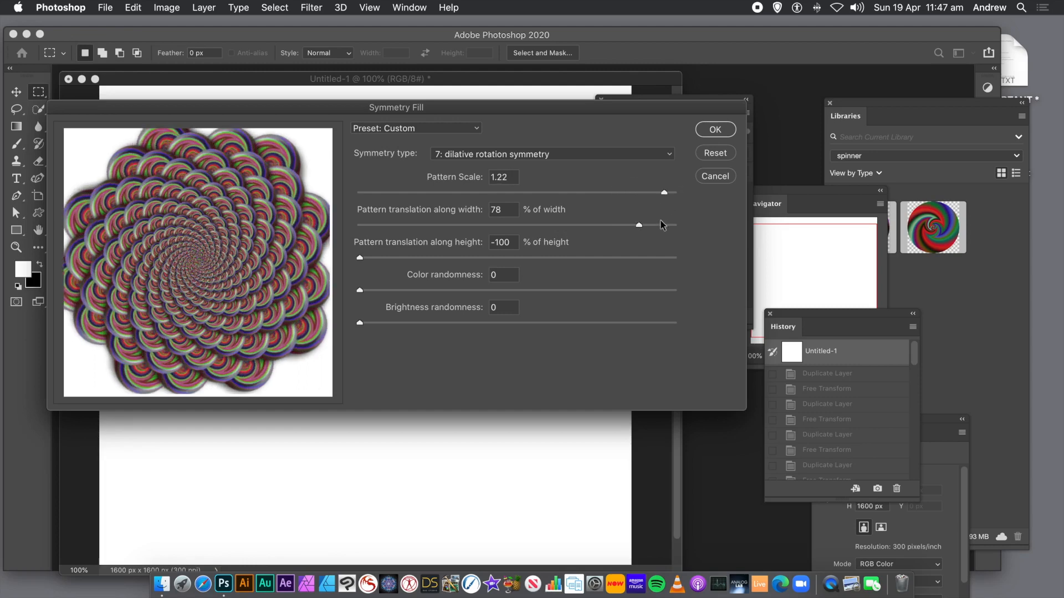
{"action": "left_click_drag", "start_coordinate": [642, 224], "coordinate": [660, 226]}
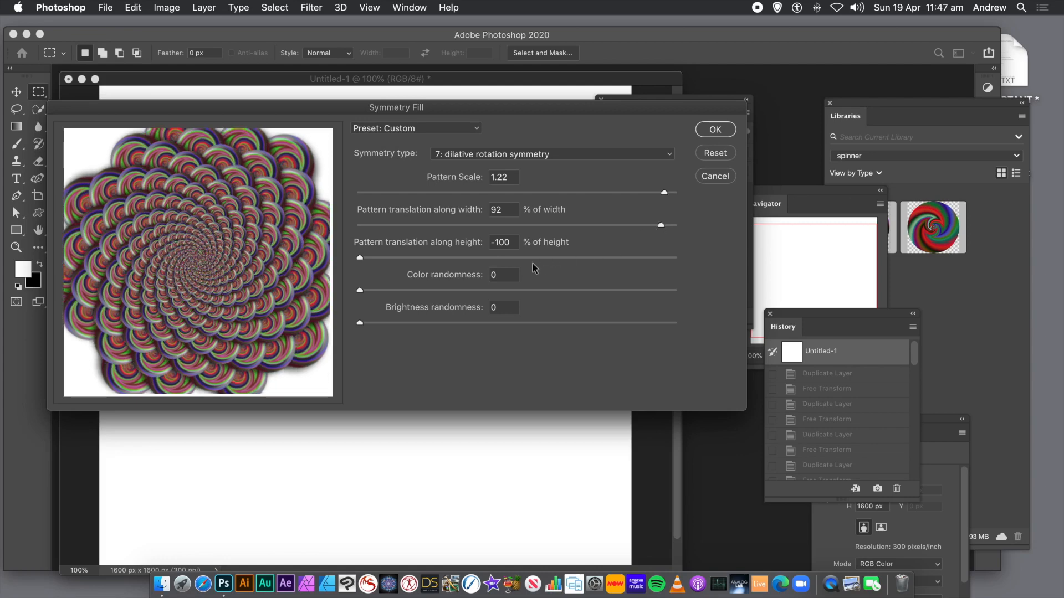
{"action": "left_click_drag", "start_coordinate": [361, 258], "coordinate": [671, 194]}
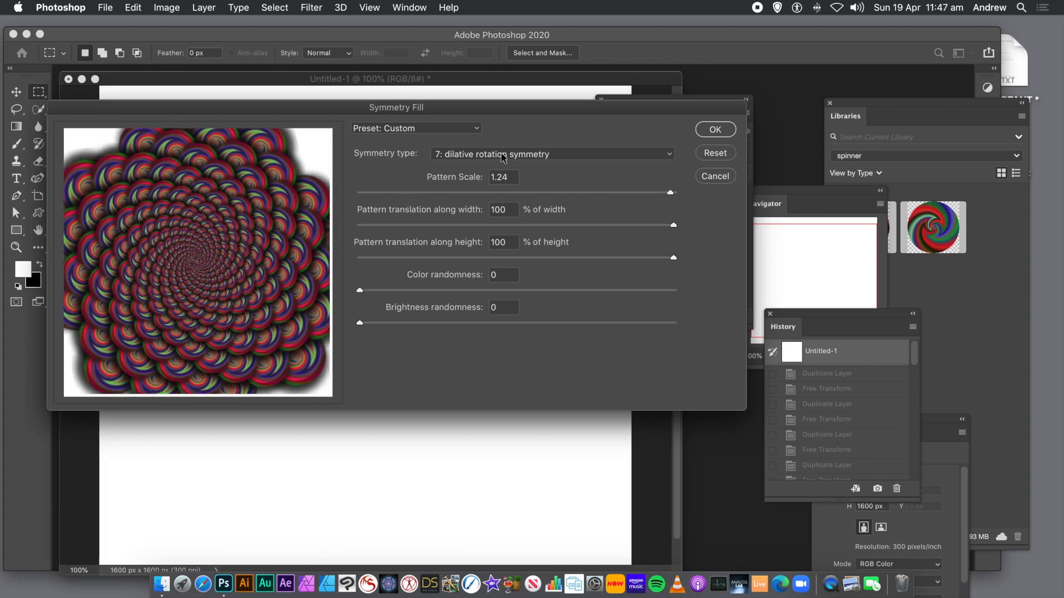
{"action": "left_click", "coordinate": [715, 130]}
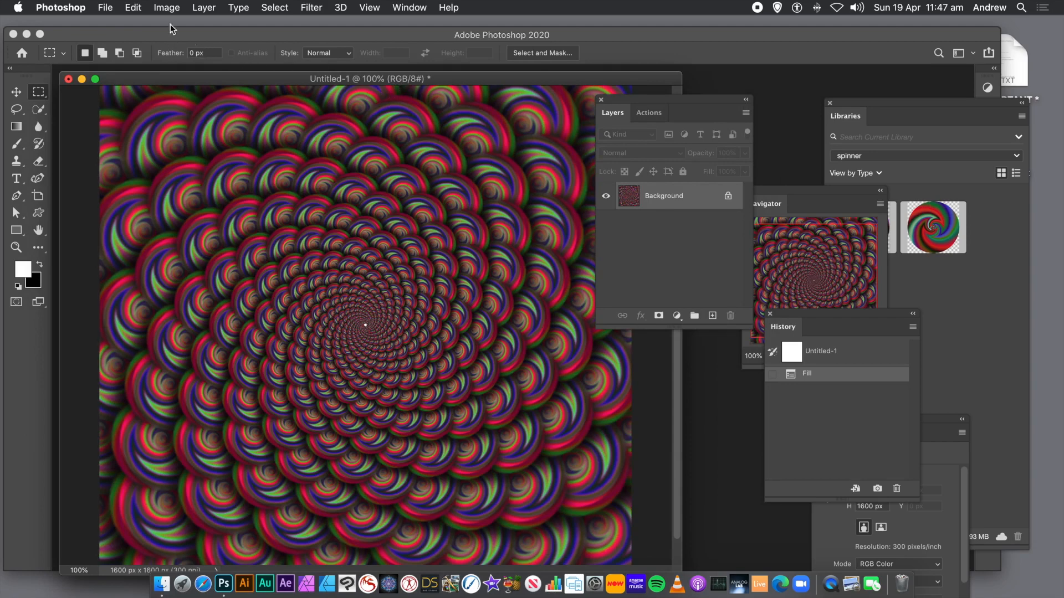
- Apply Levels to the pattern fill, setting the midtone input to 0.95 and the white input to 173
{"action": "left_click", "coordinate": [202, 8]}
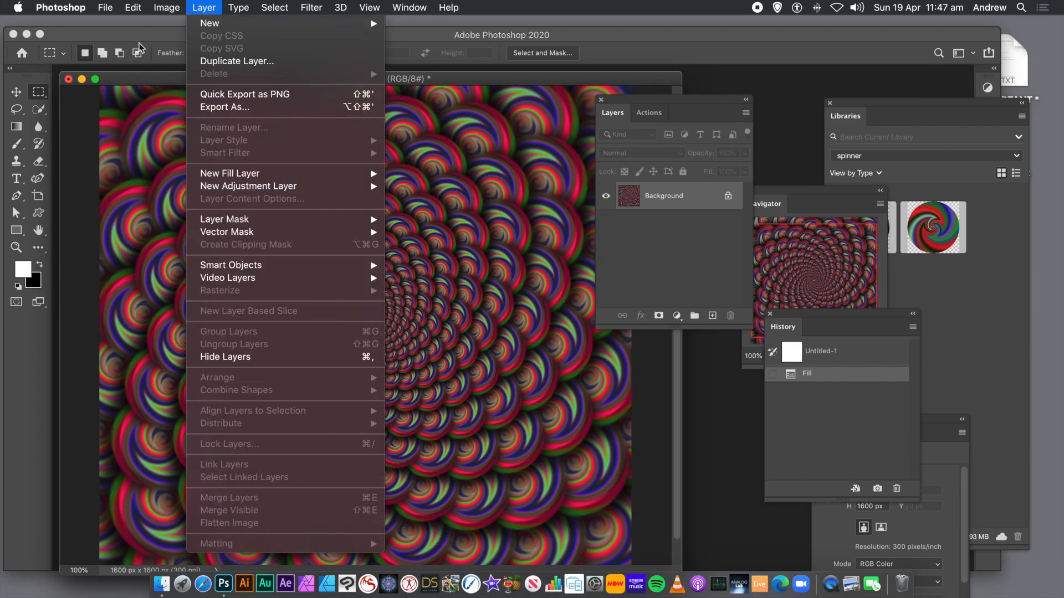
{"action": "left_click", "coordinate": [169, 18]}
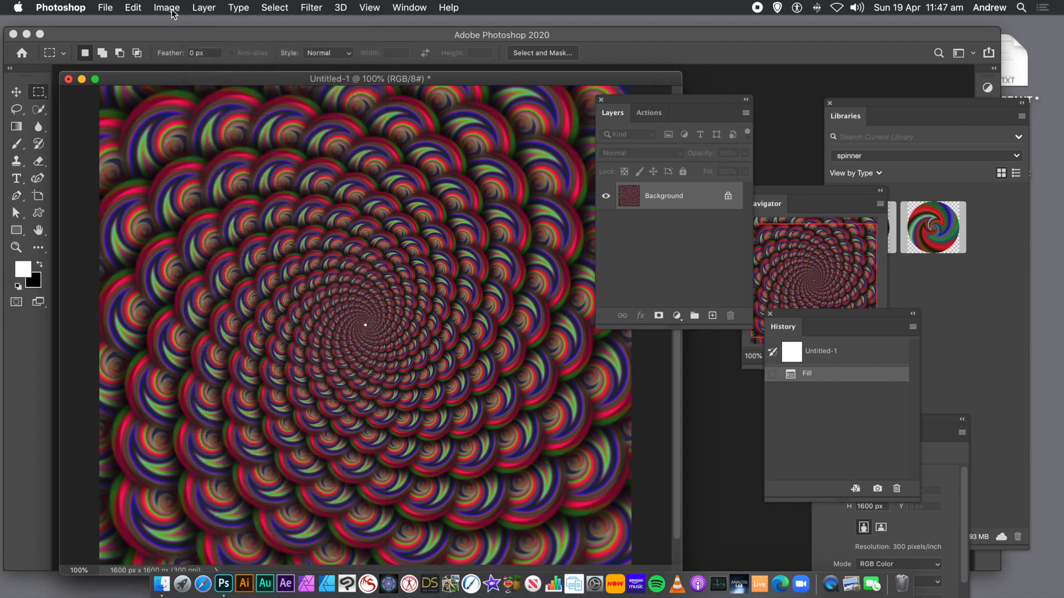
{"action": "left_click", "coordinate": [171, 9]}
{"action": "mouse_move", "coordinate": [183, 44]}
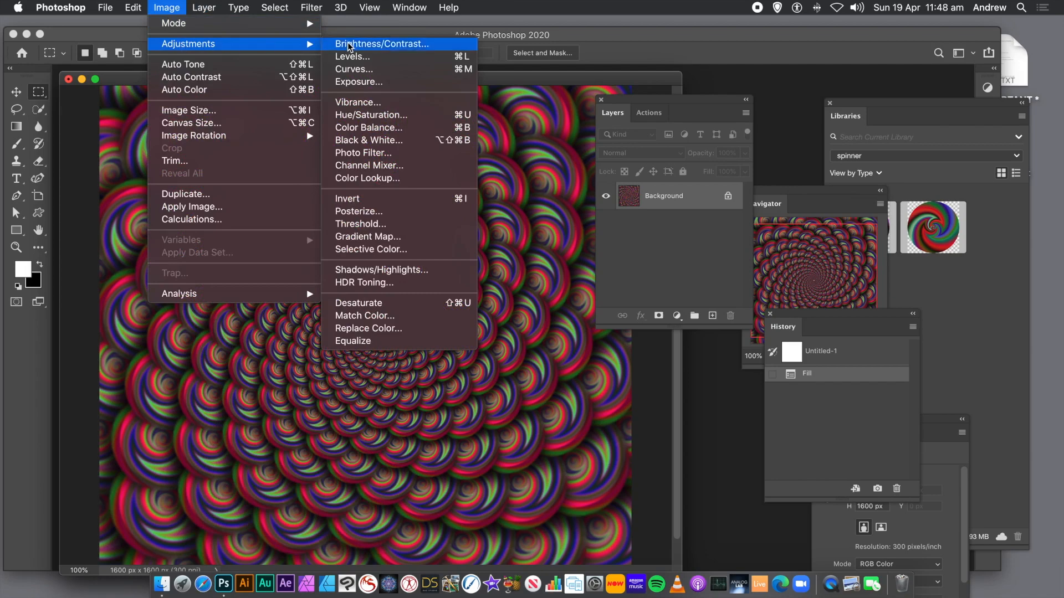
{"action": "left_click", "coordinate": [349, 55]}
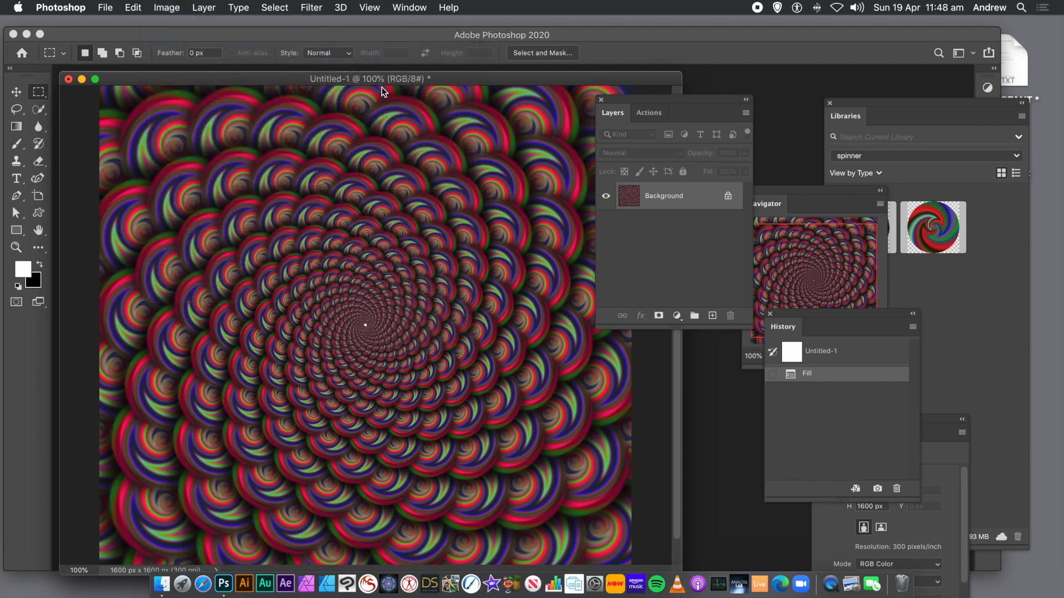
{"action": "left_click_drag", "start_coordinate": [555, 266], "coordinate": [472, 265]}
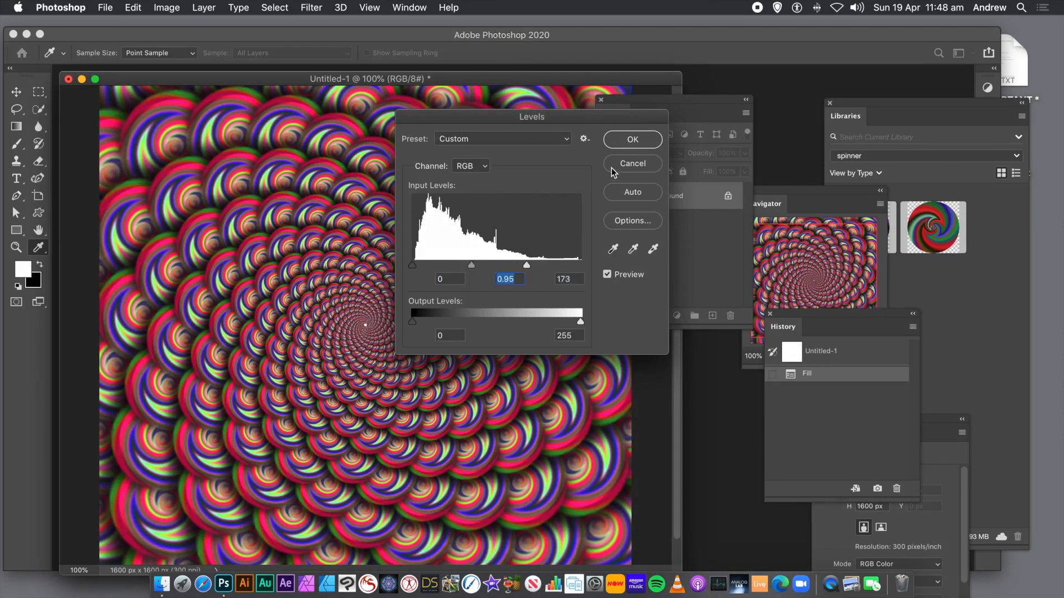
{"action": "left_click", "coordinate": [633, 141]}
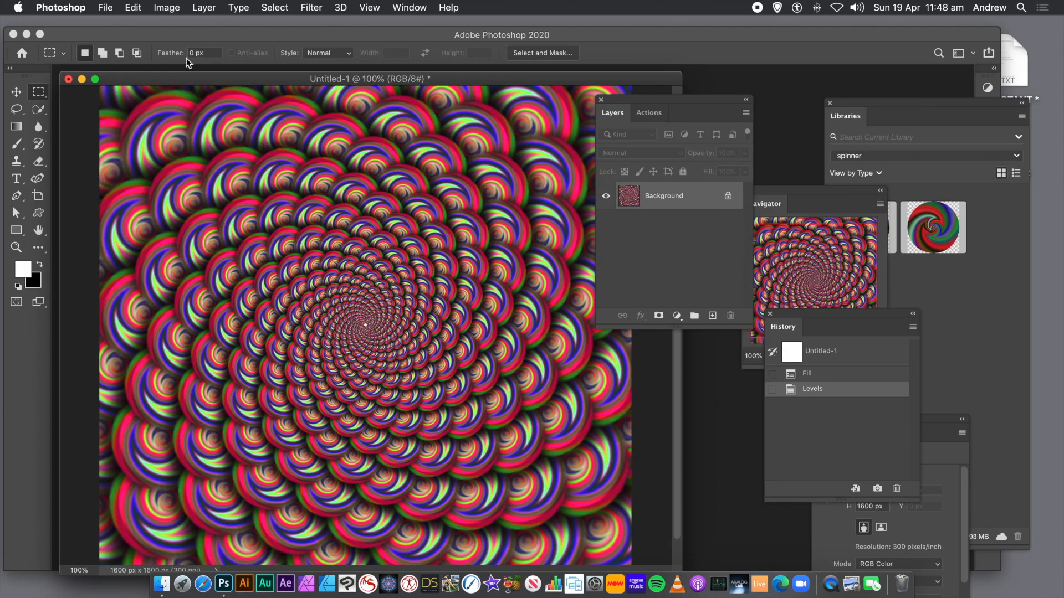
{"action": "left_click", "coordinate": [758, 8]}
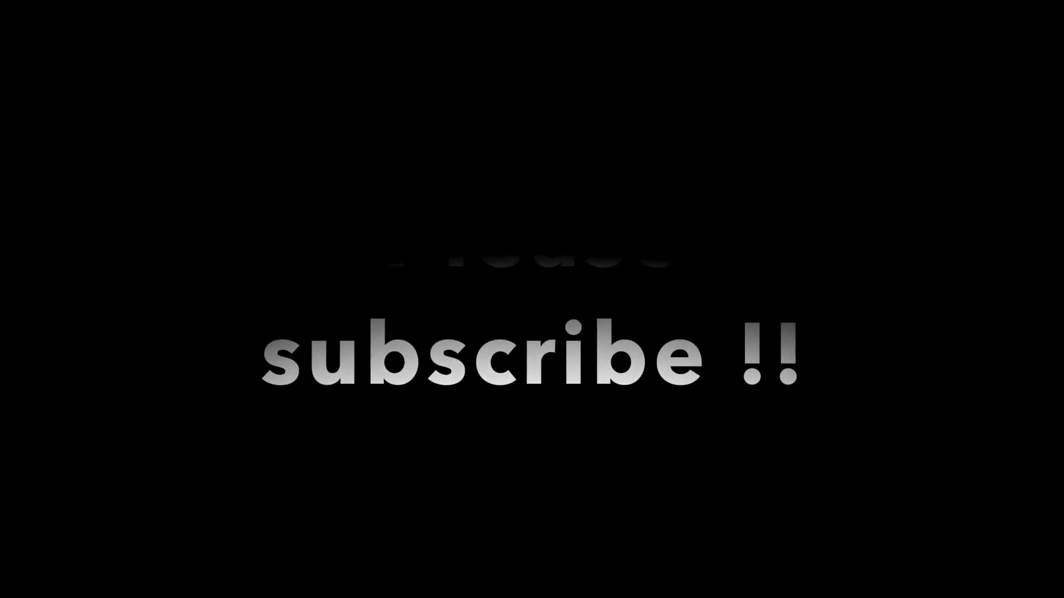